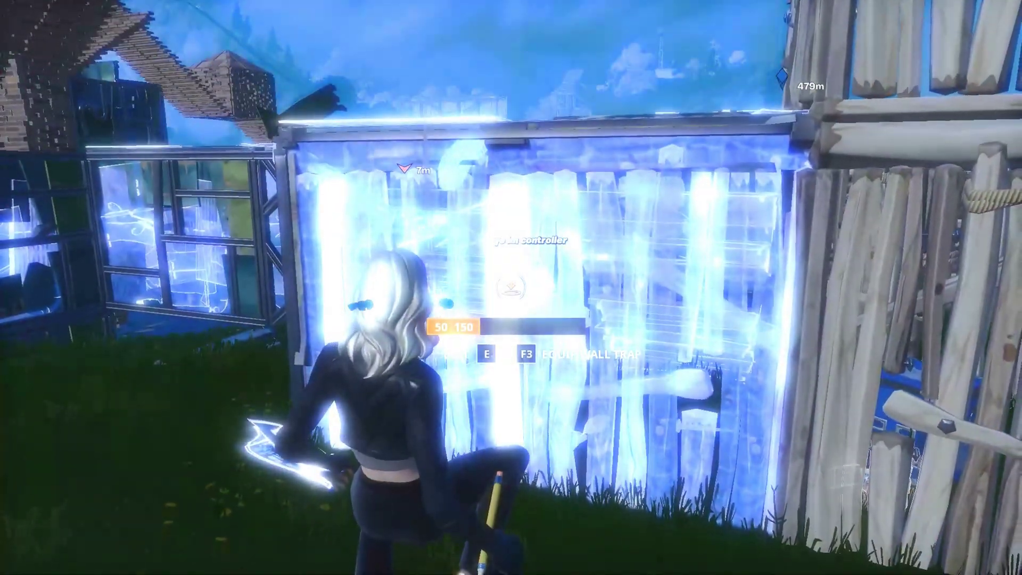
key("c")
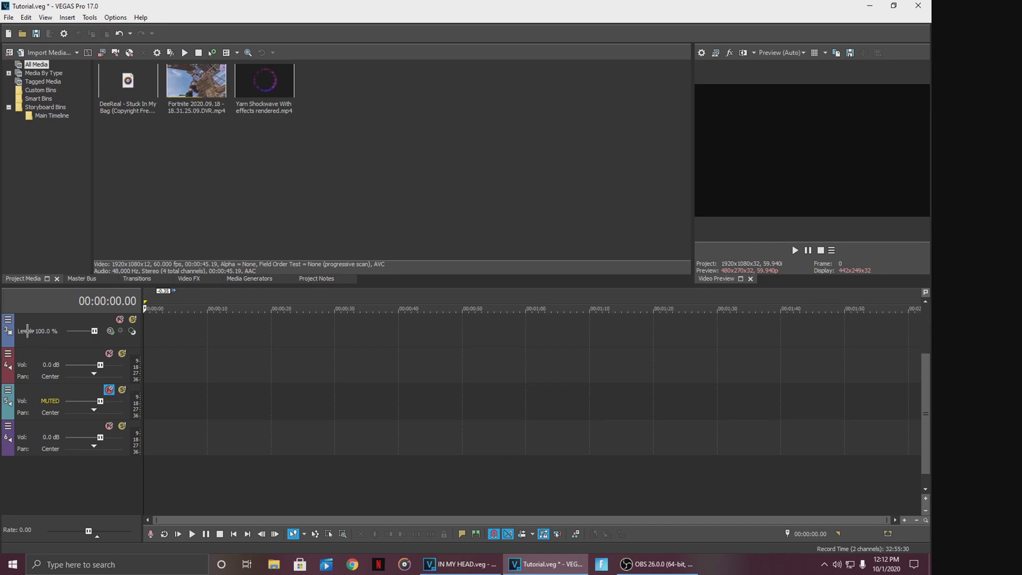
Place the Fortnite gameplay clip on the timeline without matching the project settings, and unmute its second audio track
left_click_drag(197, 80, 333, 323)
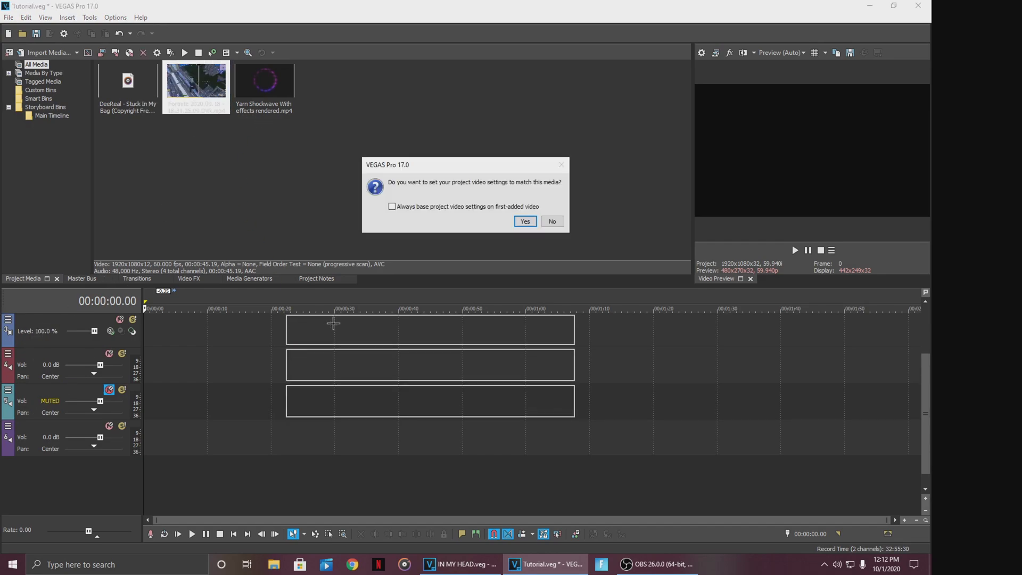
left_click(543, 223)
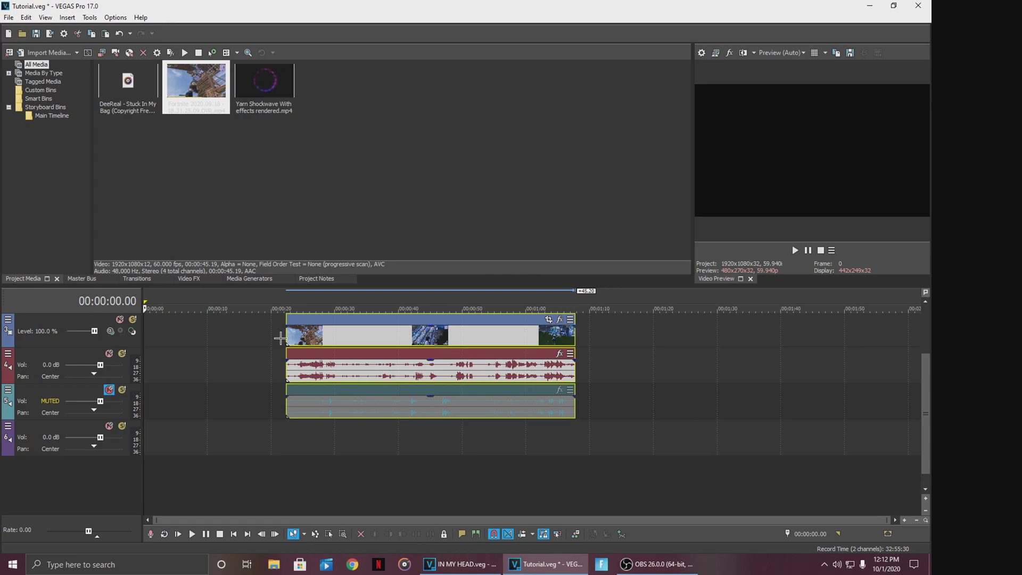
left_click(286, 336)
left_click(110, 390)
Add the DeeReal - Stuck In My Bag song to the empty audio track from the timeline start, and shift the gameplay clip slightly right
left_click_drag(150, 85, 269, 444)
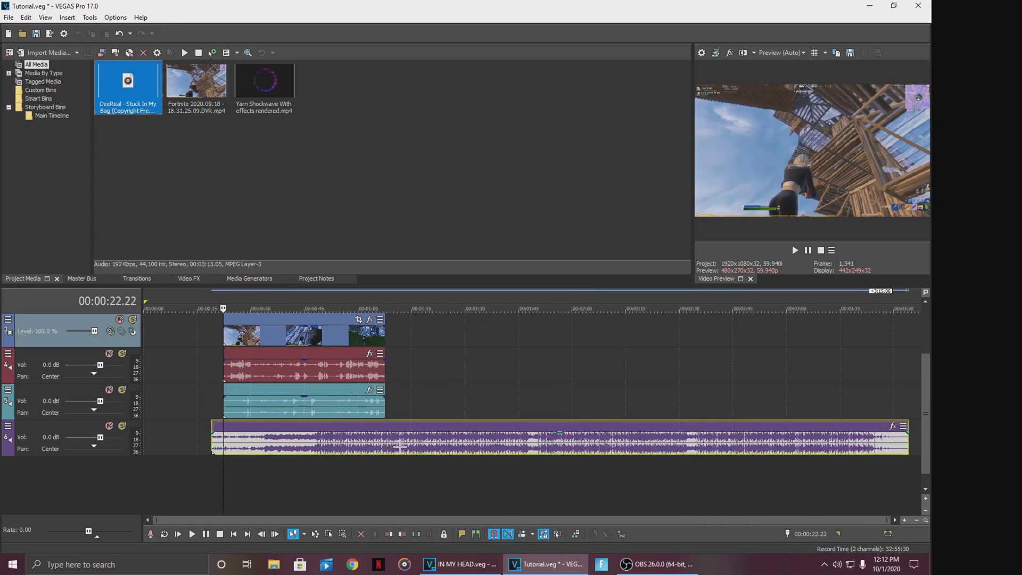
left_click_drag(399, 444, 332, 443)
left_click_drag(278, 339, 297, 338)
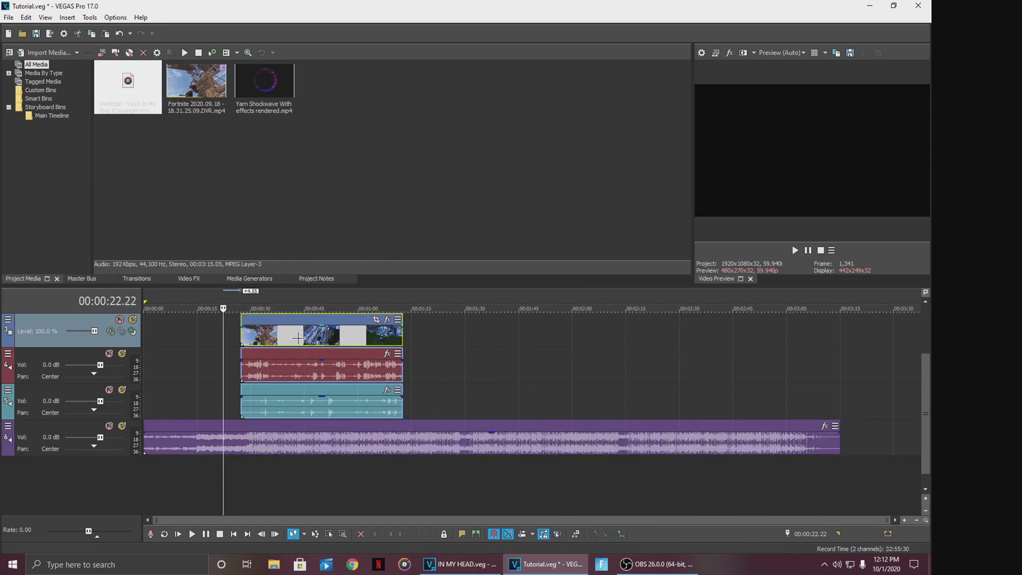
Trim the gameplay clip and the song to their key sections and align both starts at 00:00:40.39
left_click(248, 444)
left_click_drag(278, 444, 505, 453)
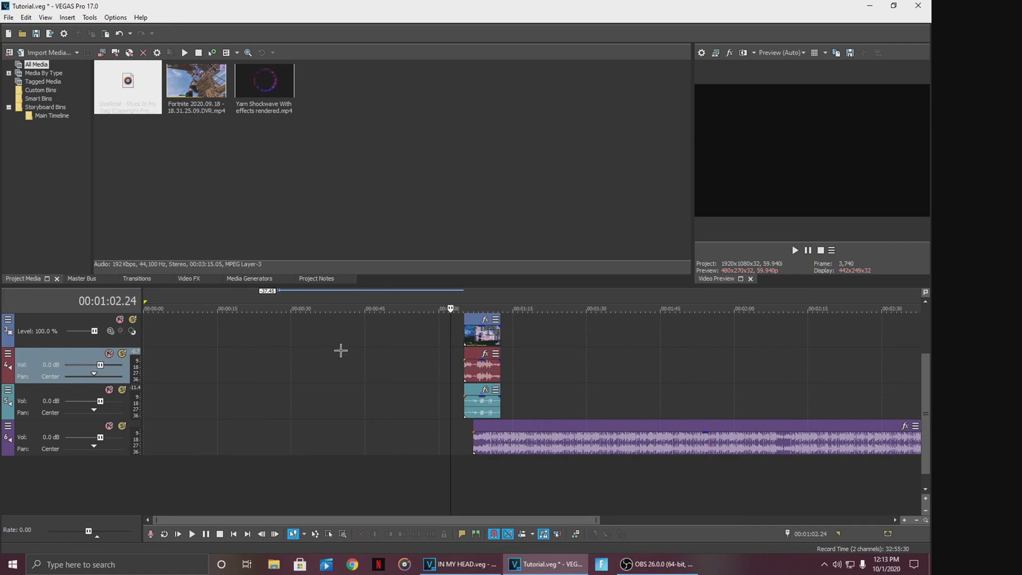
scroll(363, 347, "down", 1)
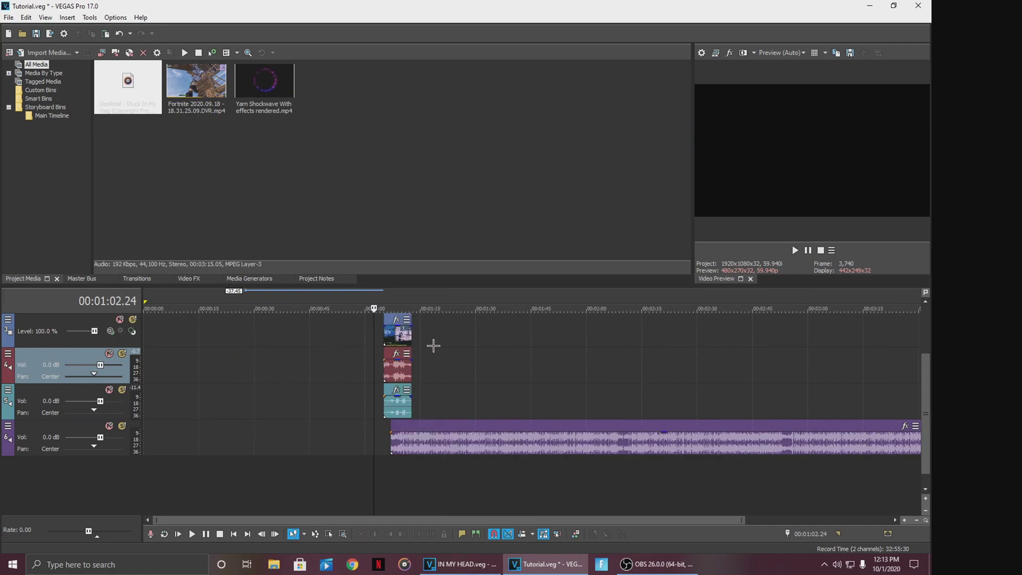
scroll(433, 346, "up", 3)
left_click_drag(584, 338, 343, 336)
left_click(312, 337)
left_click_drag(620, 442, 365, 437)
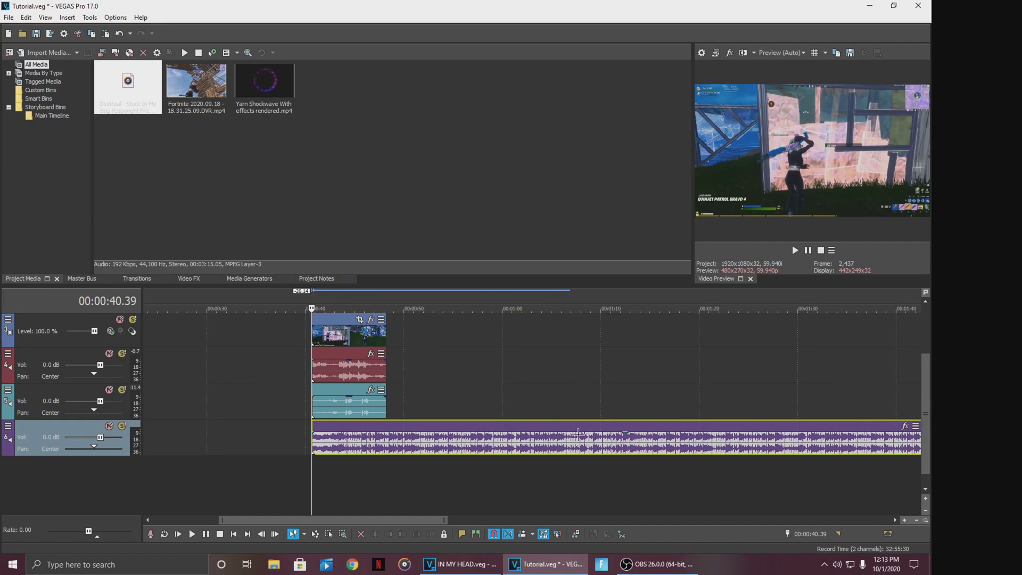
Lower the song's volume, split it at the end of the gameplay clip and delete the remainder
left_click_drag(627, 435, 626, 447)
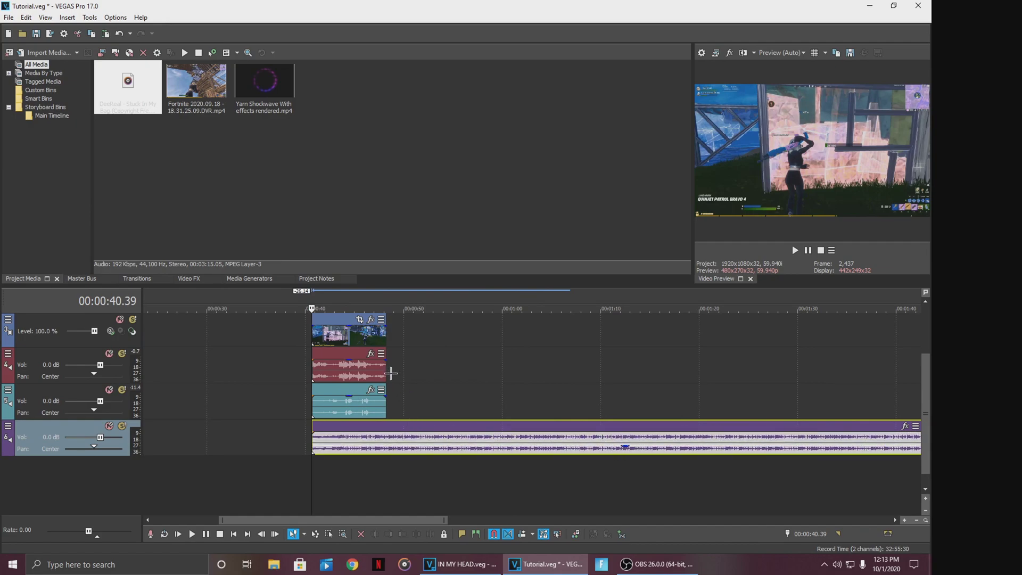
left_click(386, 436)
key("s")
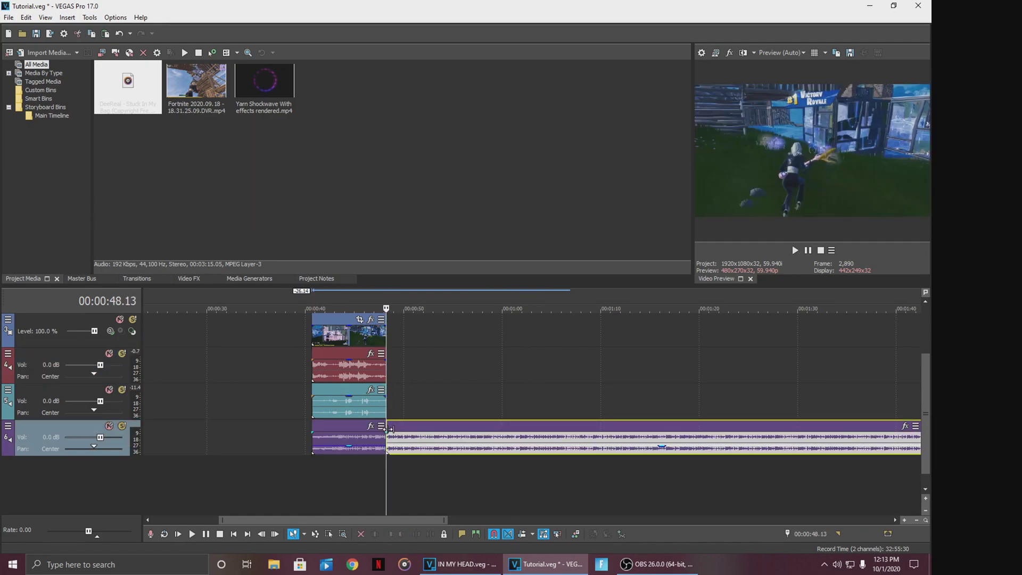
key("Delete")
Play the edit from its start and examine the song's waveform for the beat near the gunshot
scroll(333, 360, "up", 3)
left_click(298, 335)
left_click(299, 334)
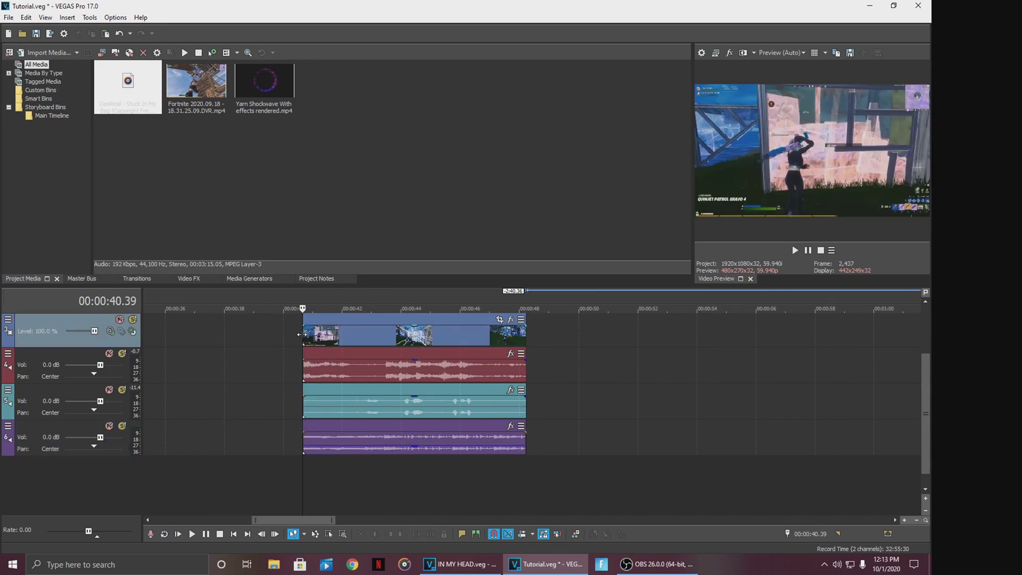
key("space")
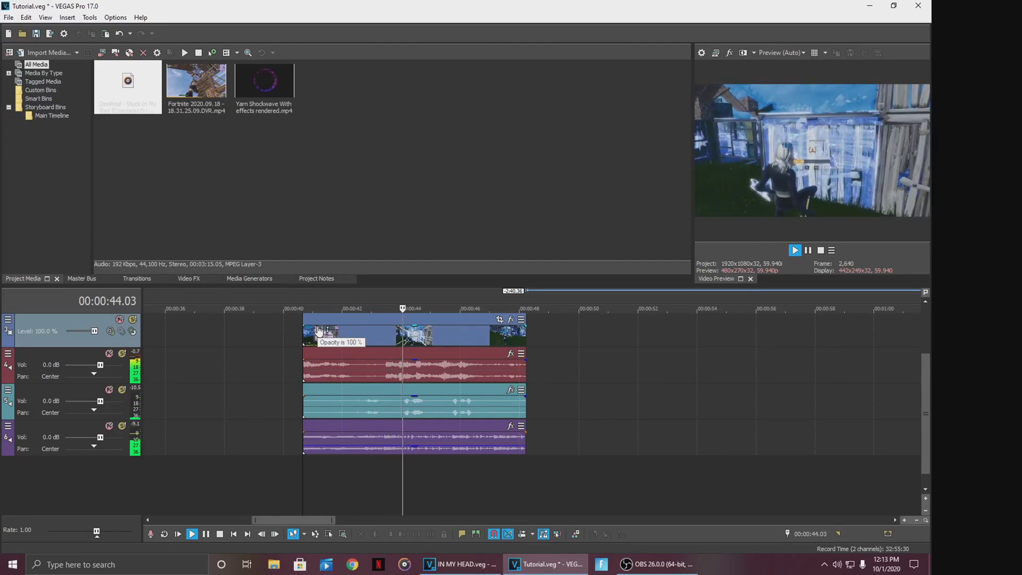
key("space")
left_click(387, 432)
scroll(387, 432, "up", 5)
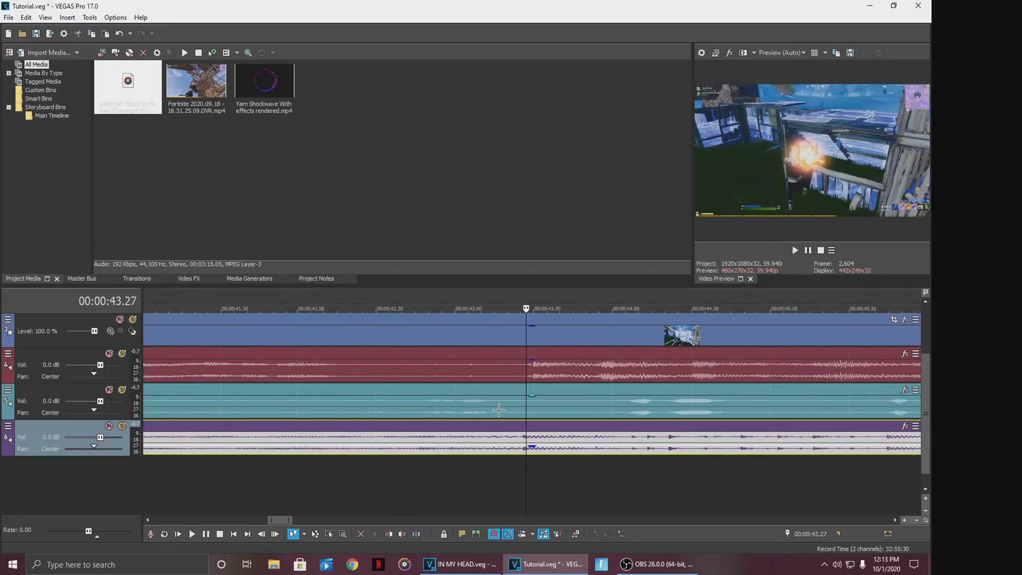
scroll(524, 436, "up", 3)
left_click(519, 439)
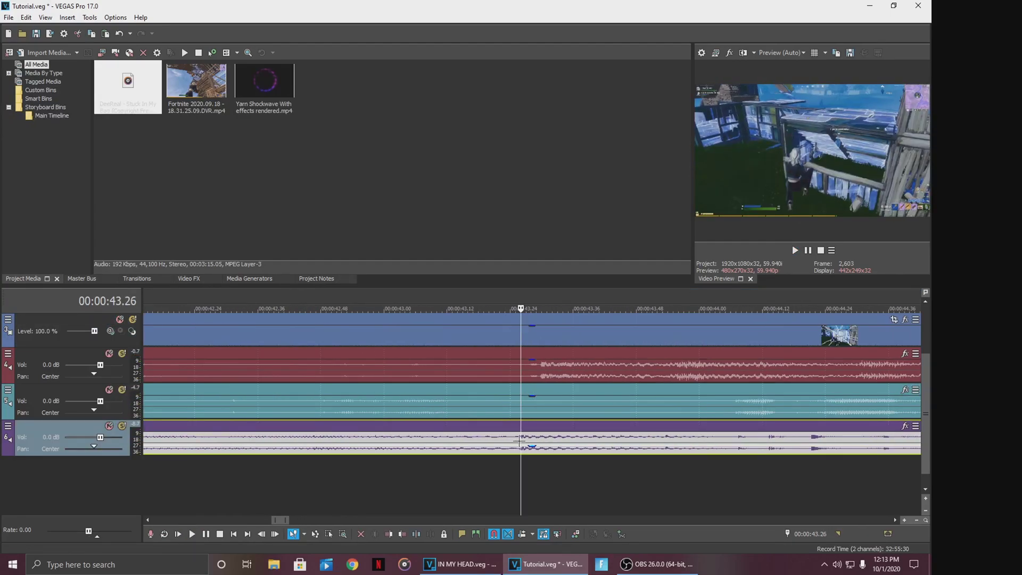
Mute both gameplay audio tracks and play the section around the beat
left_click(109, 353)
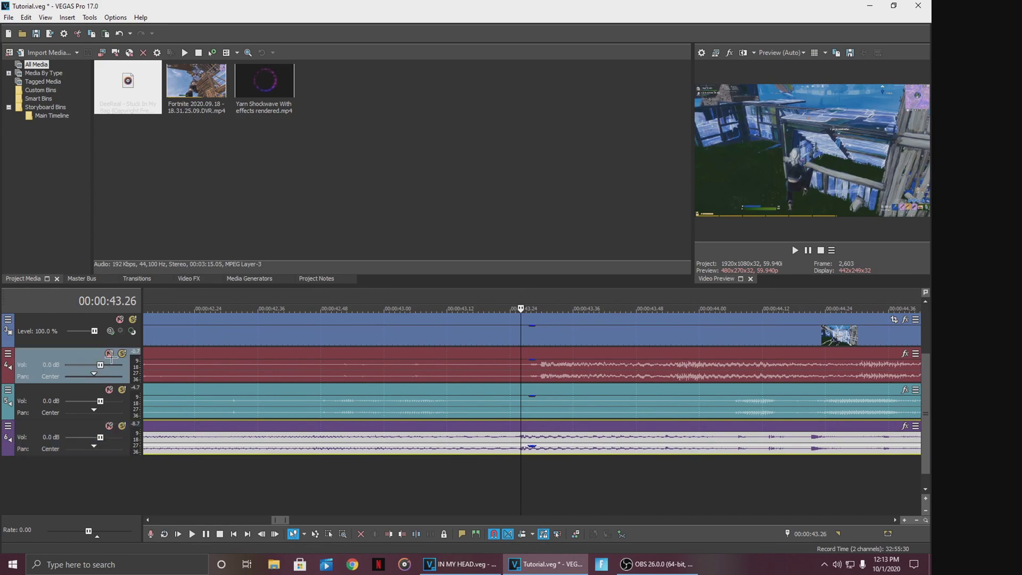
left_click(331, 414)
key("space")
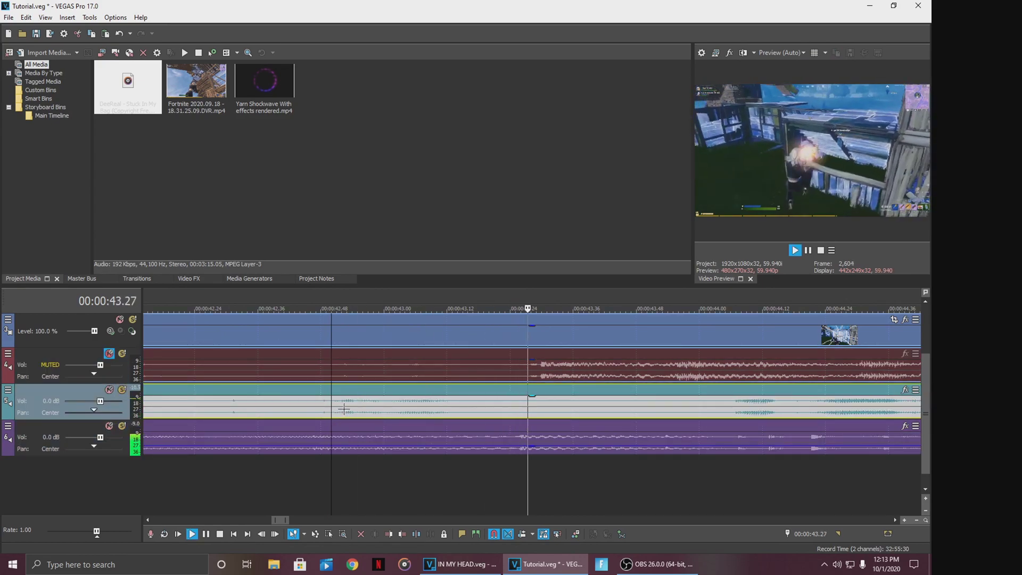
key("space")
left_click(109, 390)
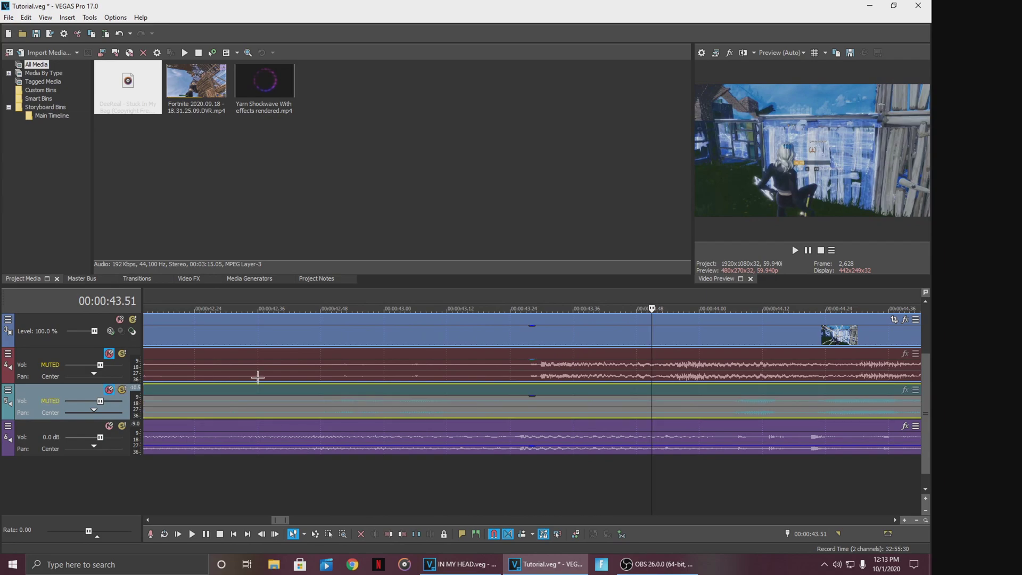
Replay the section with only the song audible and add a marker on its beat at 00:00:43.26
left_click(276, 374)
key("space")
key("space")
scroll(295, 346, "down", 3)
left_click(411, 333)
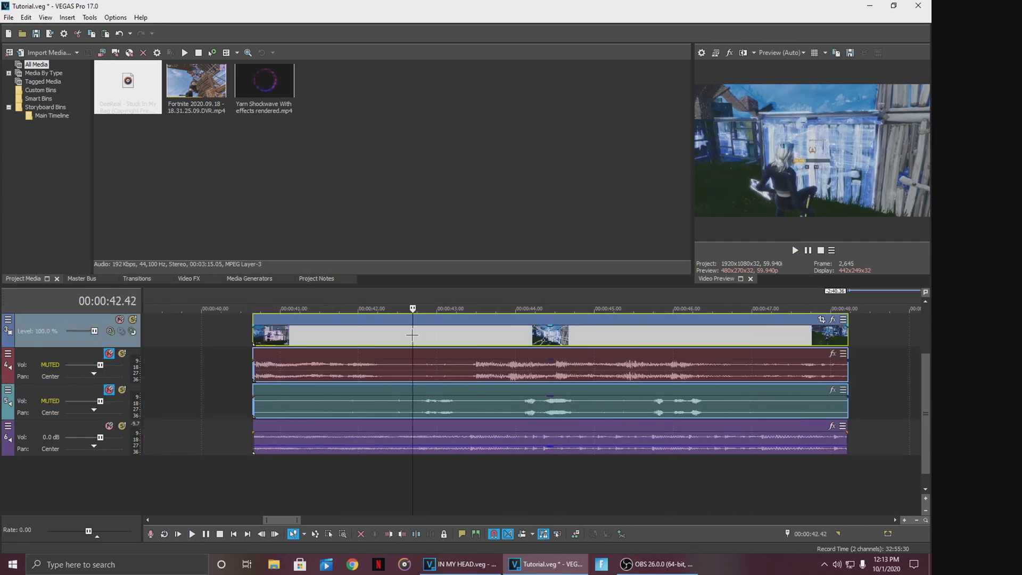
key("space")
key("space")
left_click(470, 432)
scroll(479, 428, "up", 8)
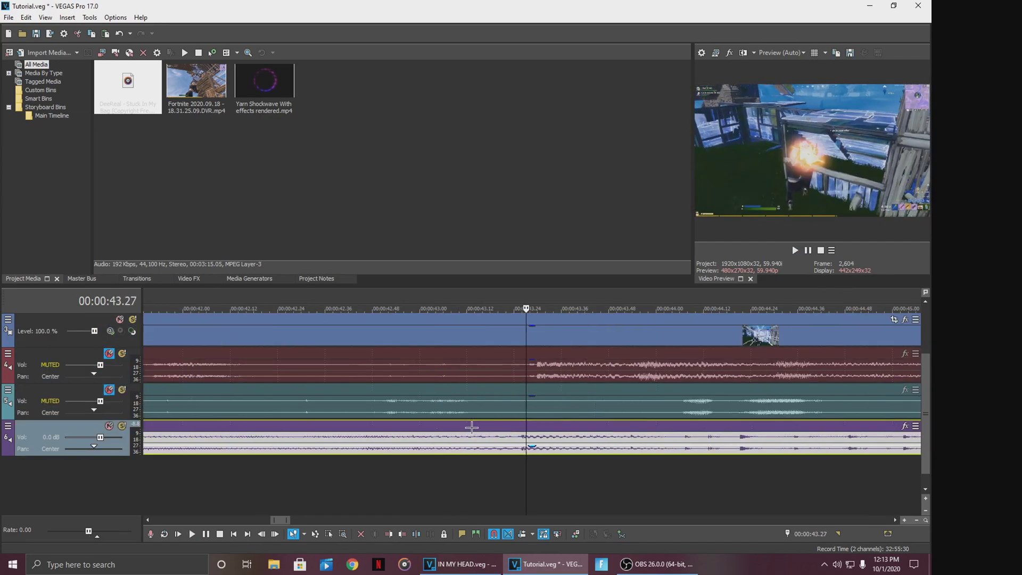
scroll(508, 431, "down", 10)
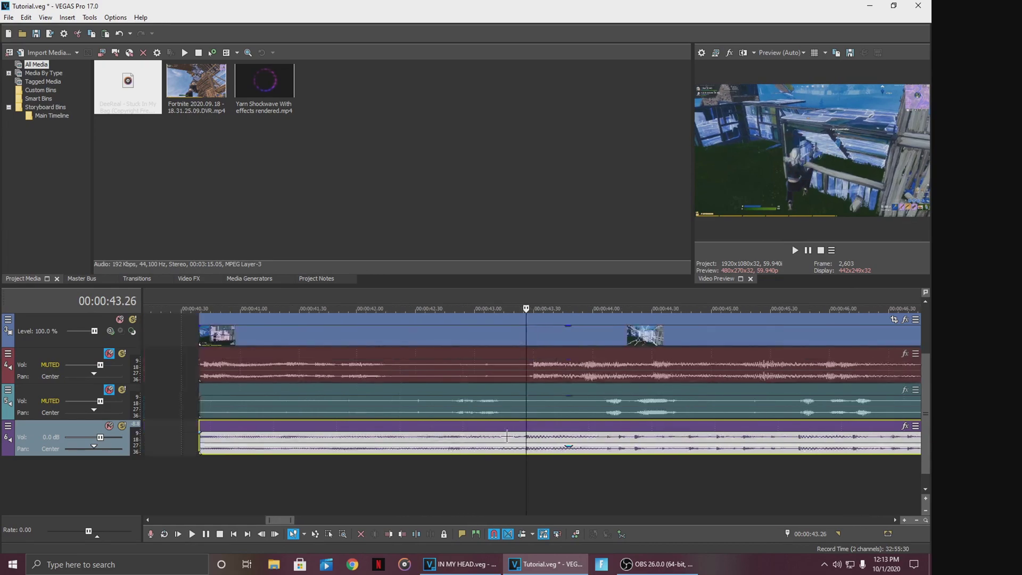
key("m")
Slide the gameplay clip earlier to line its gunshot up with the marker, and trim the clip's start to the song's start
scroll(519, 418, "up", 2)
scroll(531, 401, "down", 2)
scroll(587, 330, "up", 5)
left_click_drag(620, 334, 566, 330)
scroll(601, 334, "up", 3)
scroll(565, 330, "down", 8)
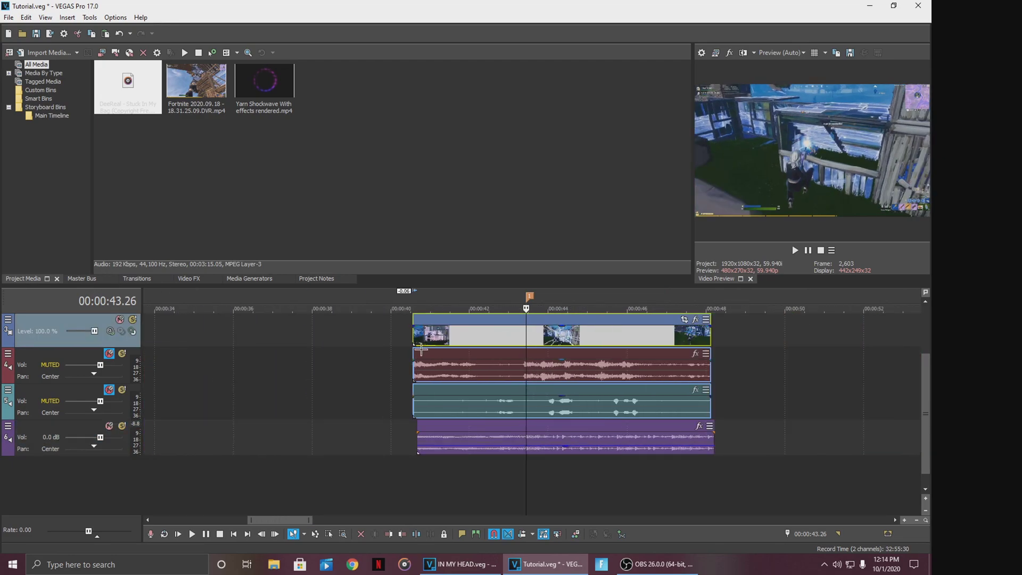
left_click_drag(410, 336, 414, 336)
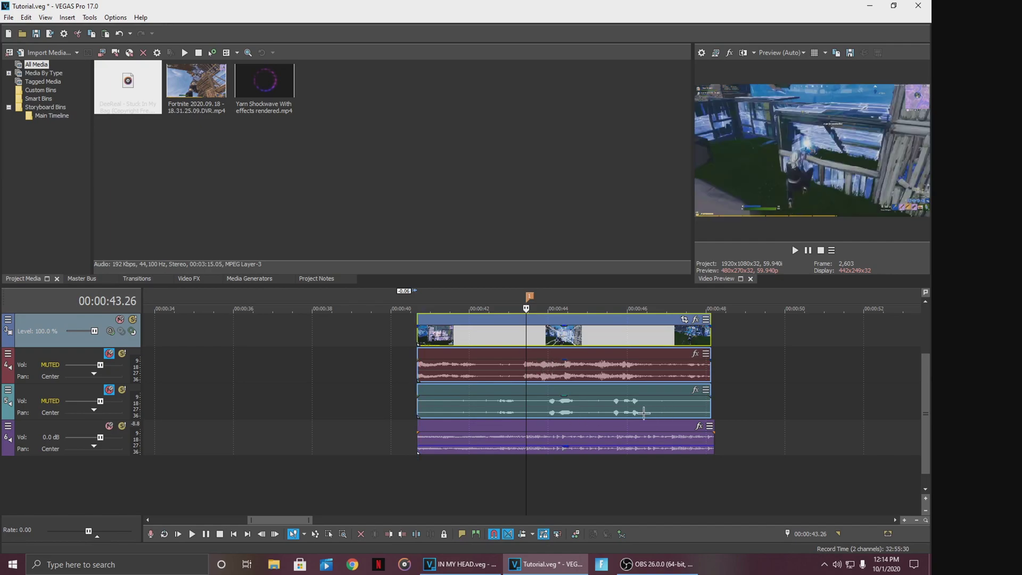
Play past the marker, split the gameplay clip at 00:00:45.12 and delete the part after it
key("space")
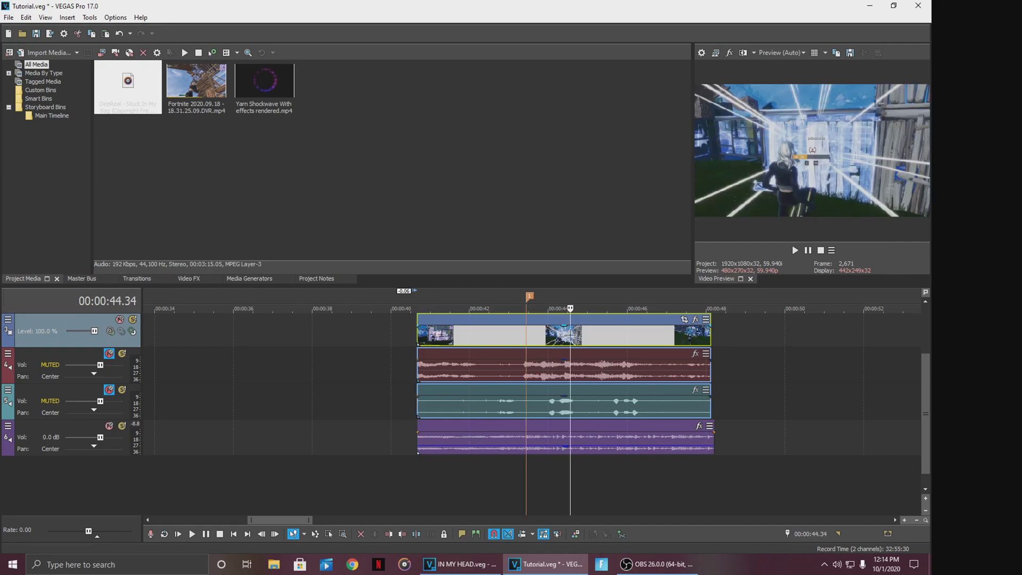
left_click_drag(571, 336, 592, 336)
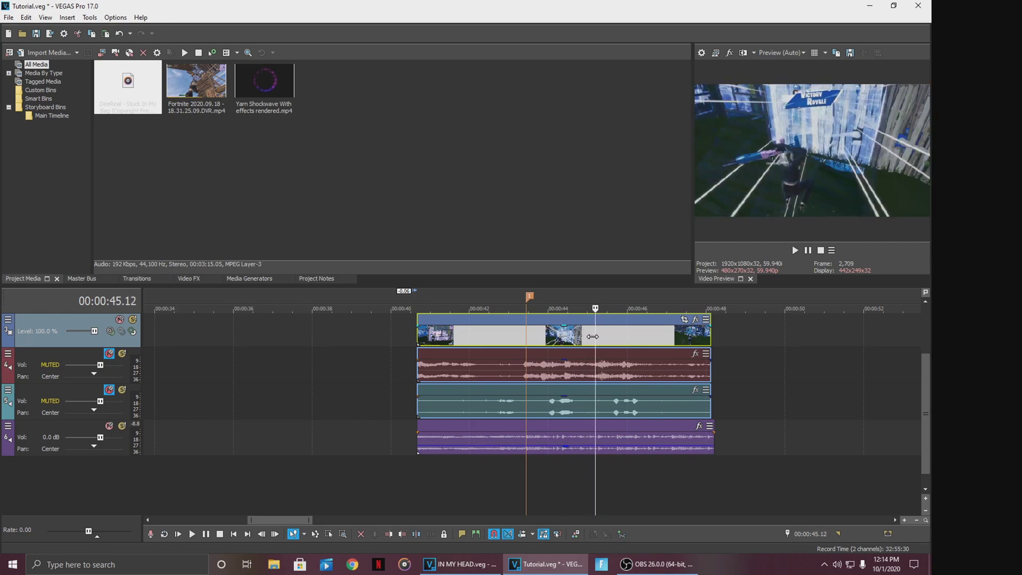
key("s")
key("Delete")
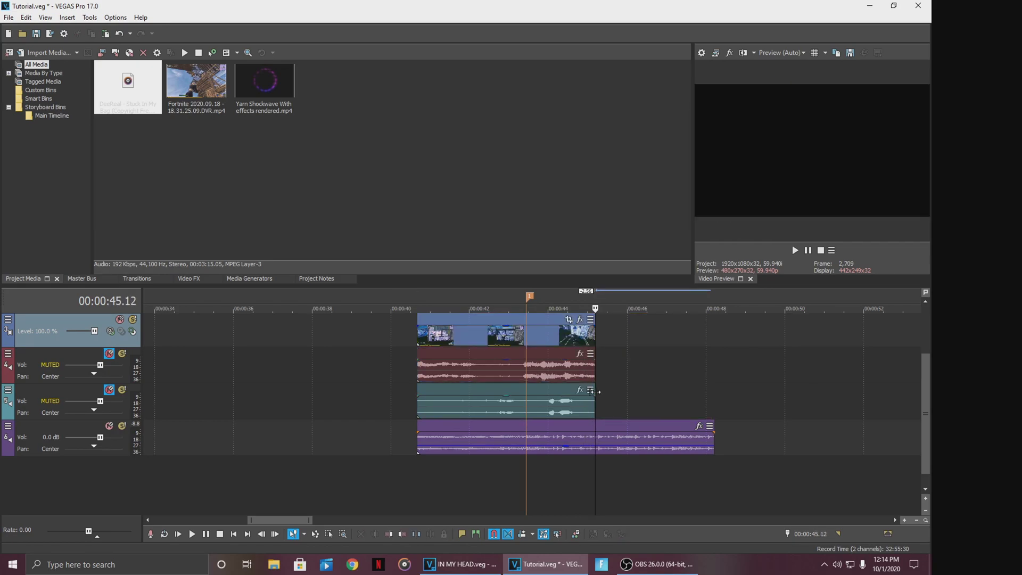
Split the song at 00:00:45.12, delete the part after it, and unmute the second gameplay audio track
left_click(597, 448)
key("s")
key("Delete")
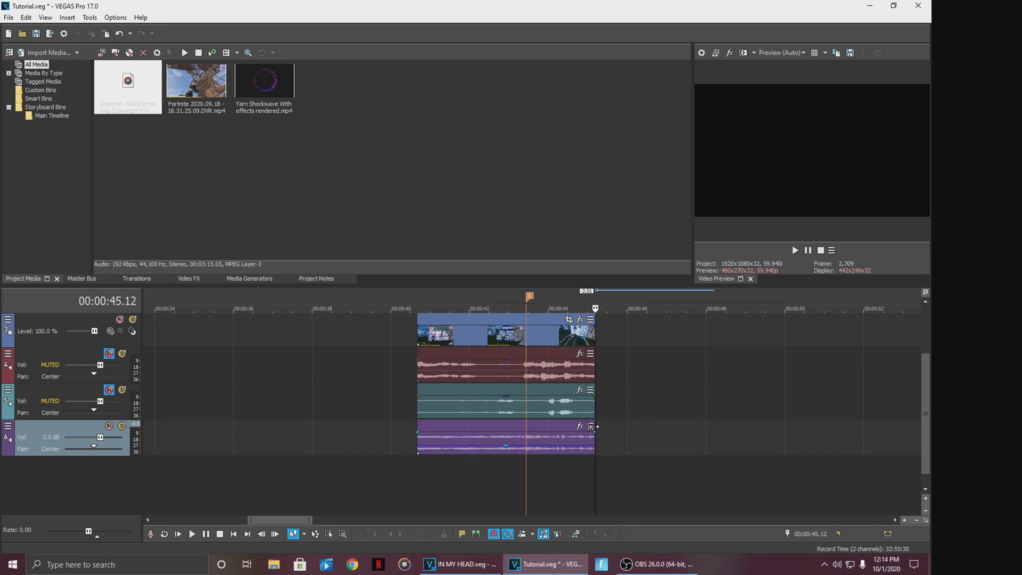
left_click(109, 389)
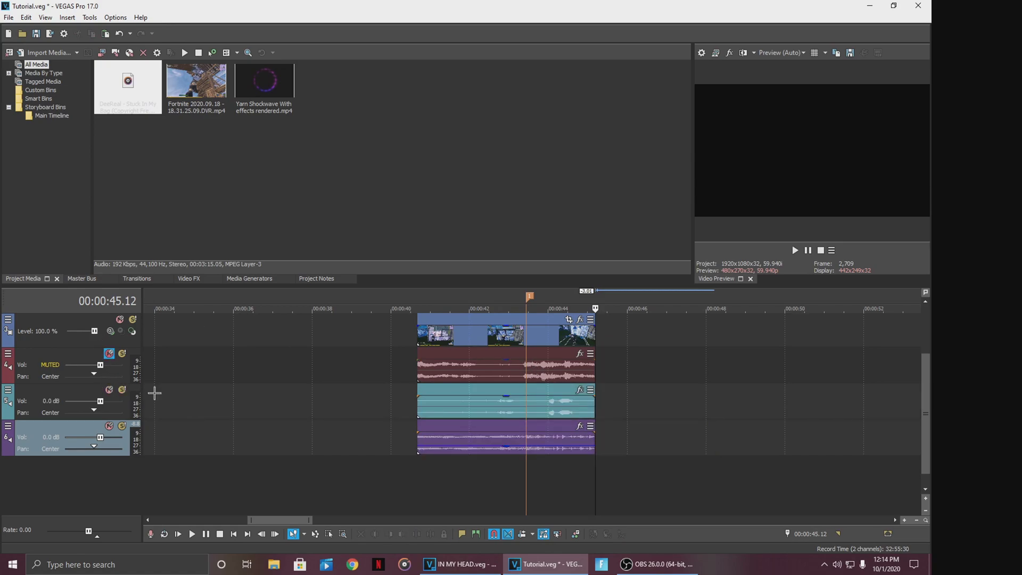
Insert a velocity envelope on the gameplay video event
left_click(525, 333)
right_click(526, 332)
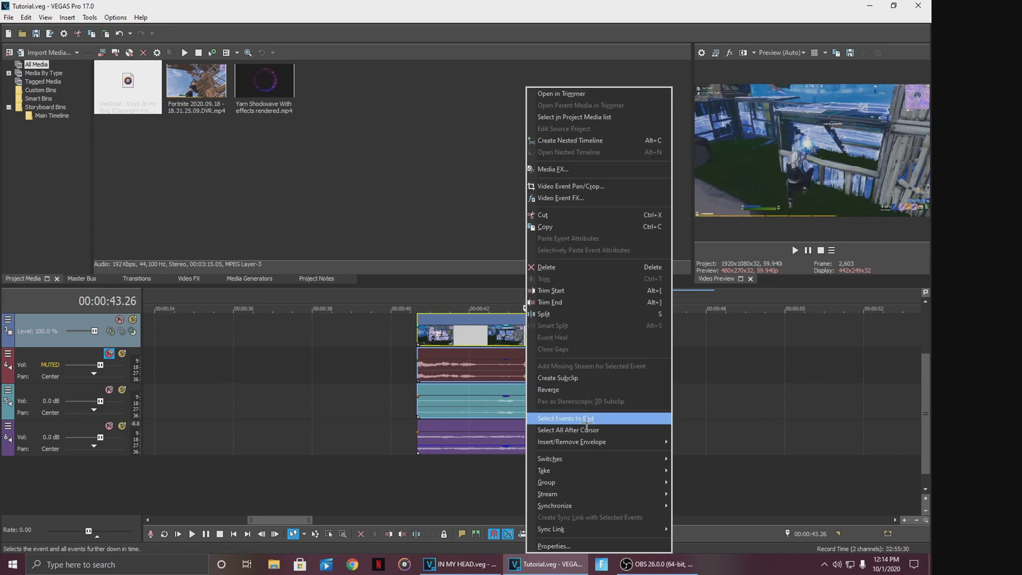
mouse_move(596, 442)
left_click(706, 441)
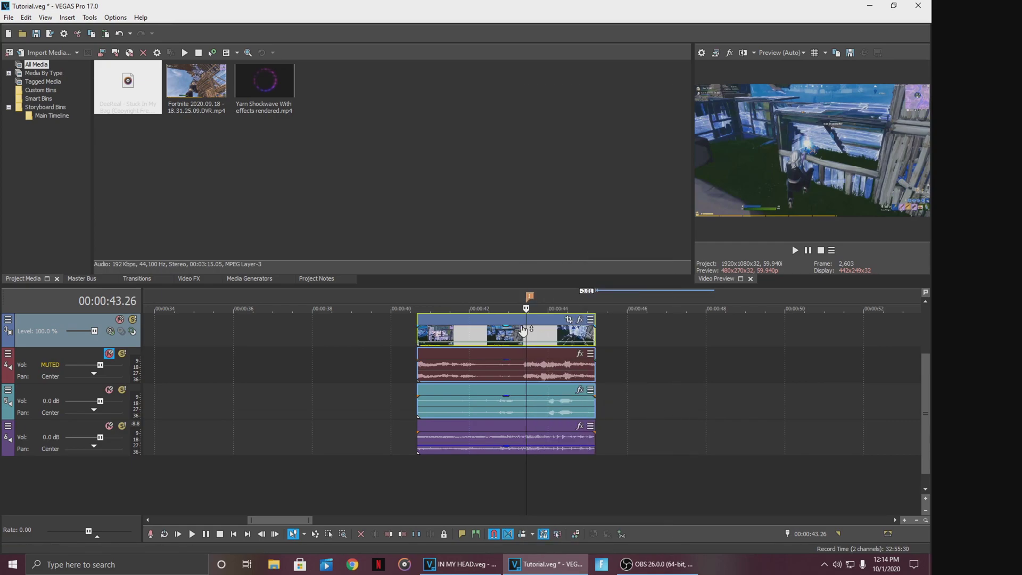
Replace the misplaced velocity point beside the marker with one exactly on the marker at 00:00:43.26
scroll(526, 348, "up", 10)
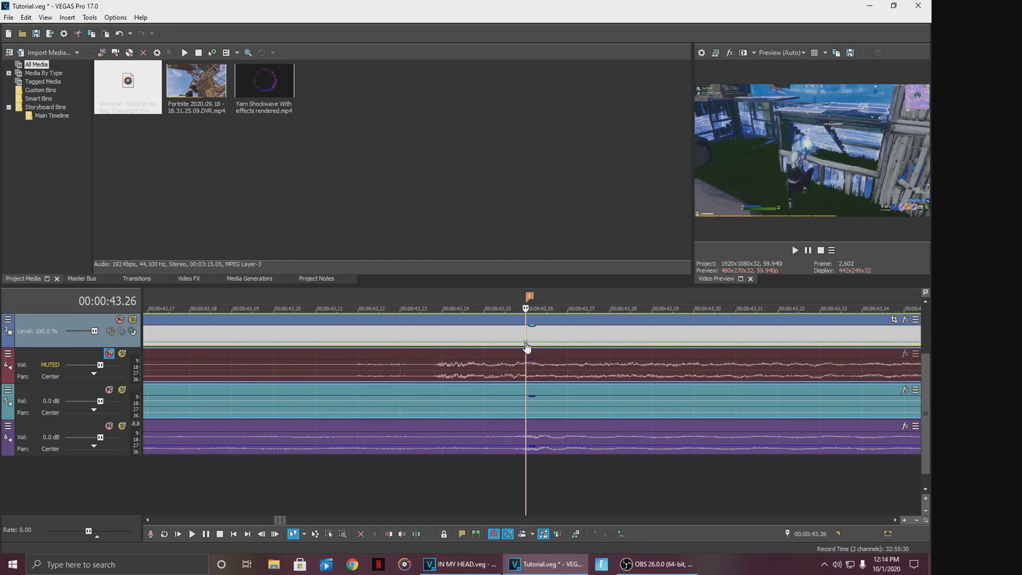
right_click(510, 341)
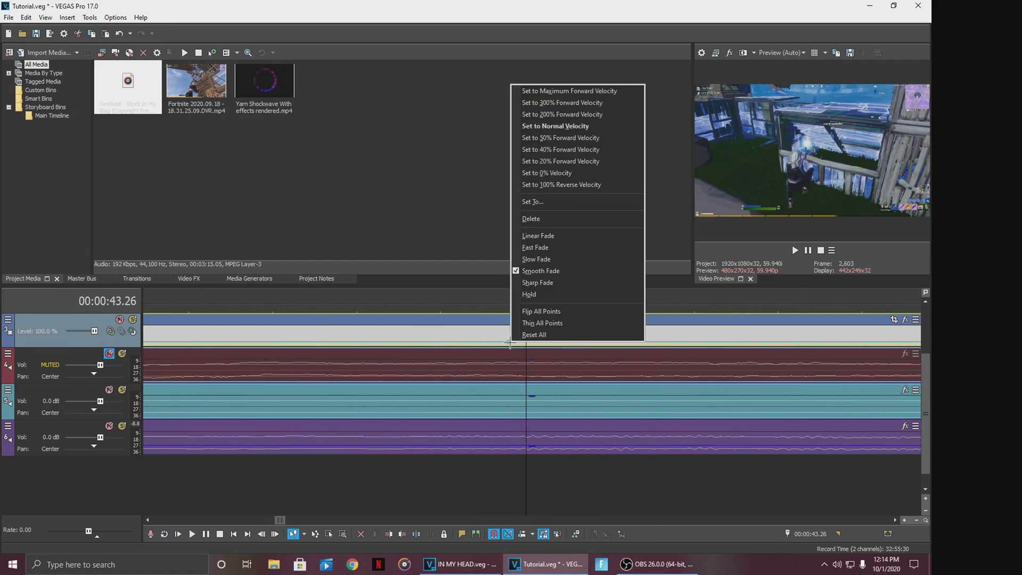
left_click(541, 219)
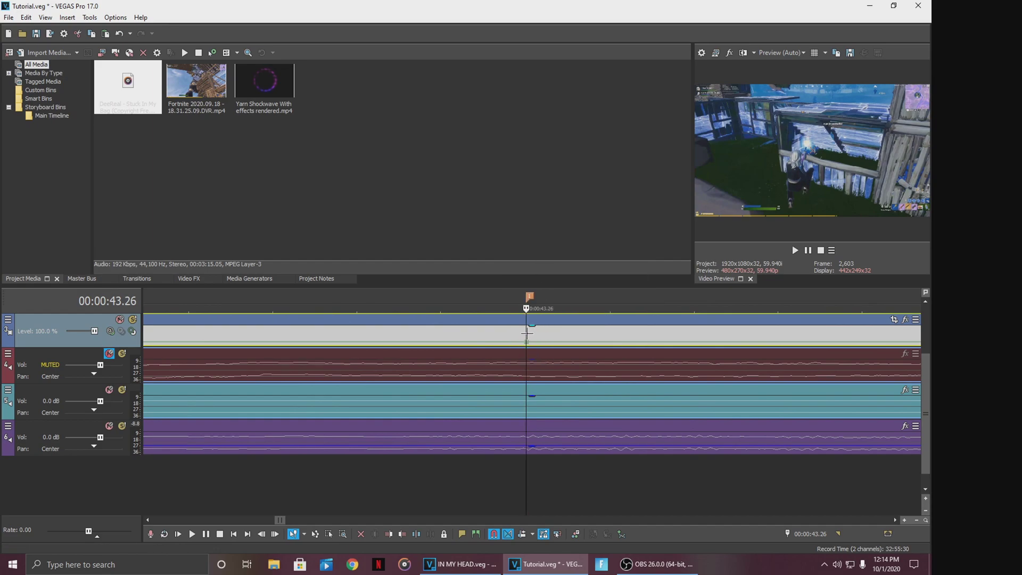
Add a velocity point three frames before the marker, at 00:00:43.23
key("Left")
key("Left")
key("Left")
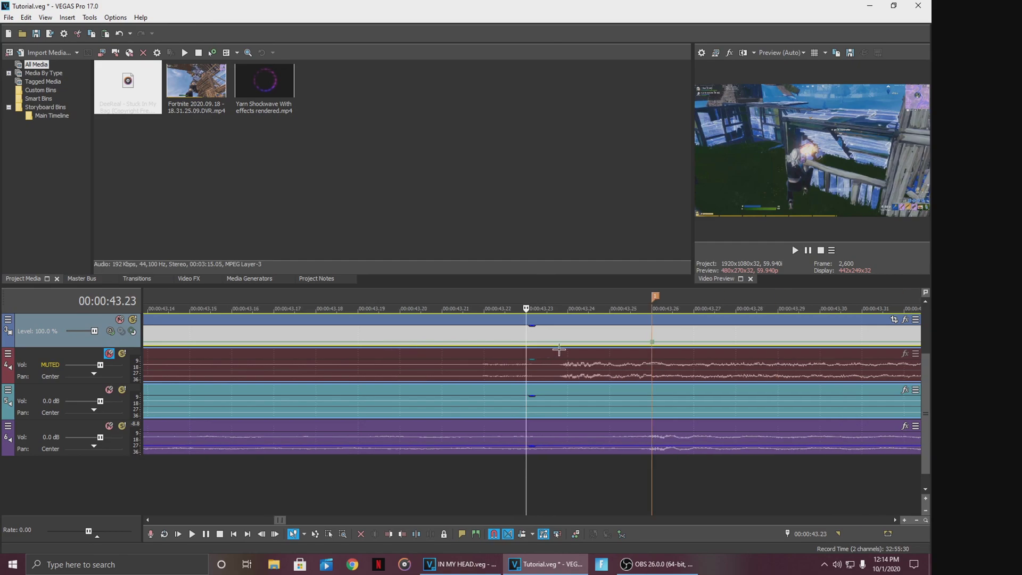
left_click(652, 333)
key("Left")
key("Left")
key("Left")
Add a velocity point five frames after the marker, at 00:00:43.31
left_click(657, 335)
key("Right")
key("Right")
key("Right")
key("Right")
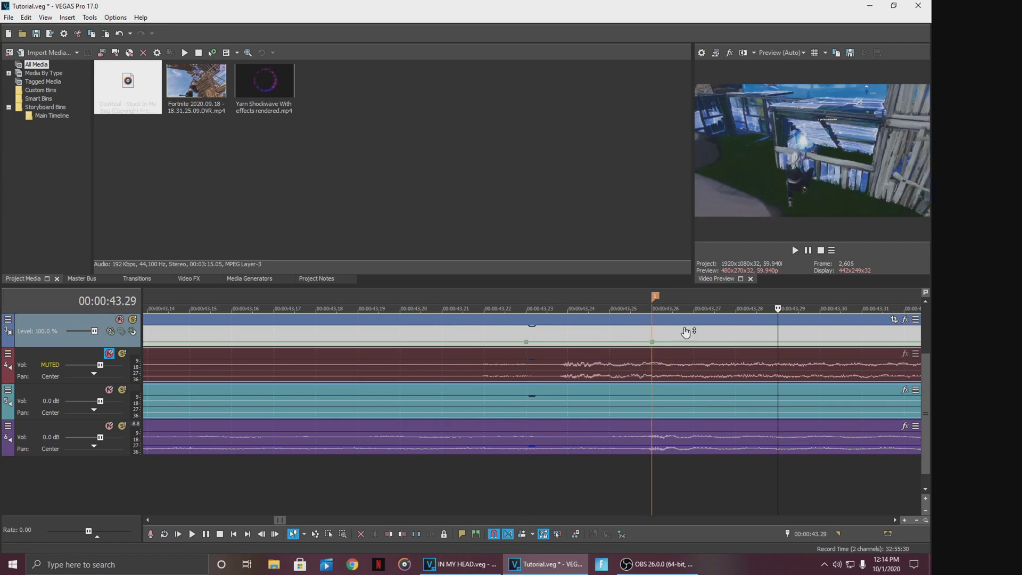
key("Right")
double_click(864, 344)
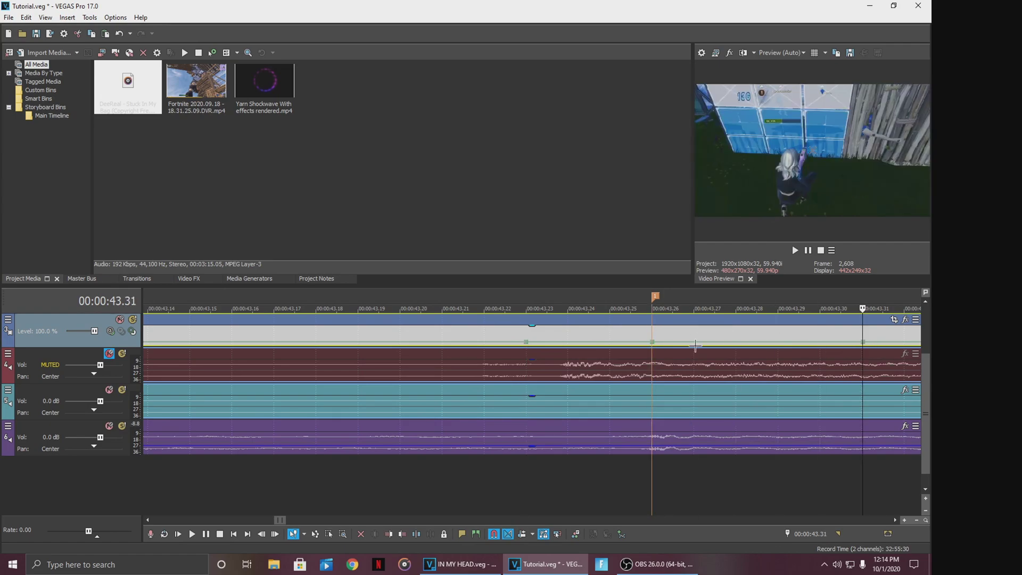
Set the velocity point on the marker to 200% forward velocity
right_click(654, 347)
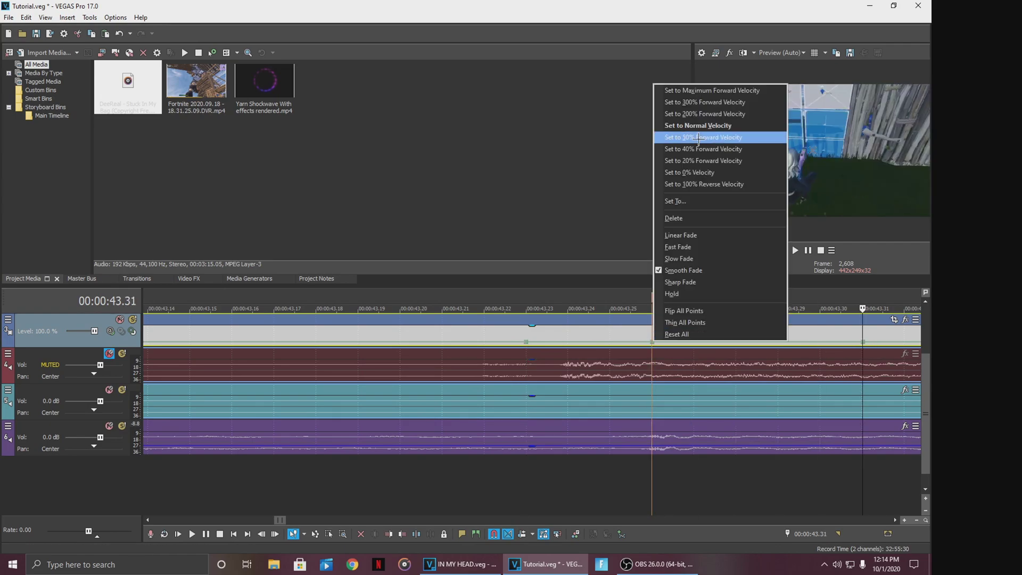
left_click(702, 112)
scroll(571, 328, "down", 5)
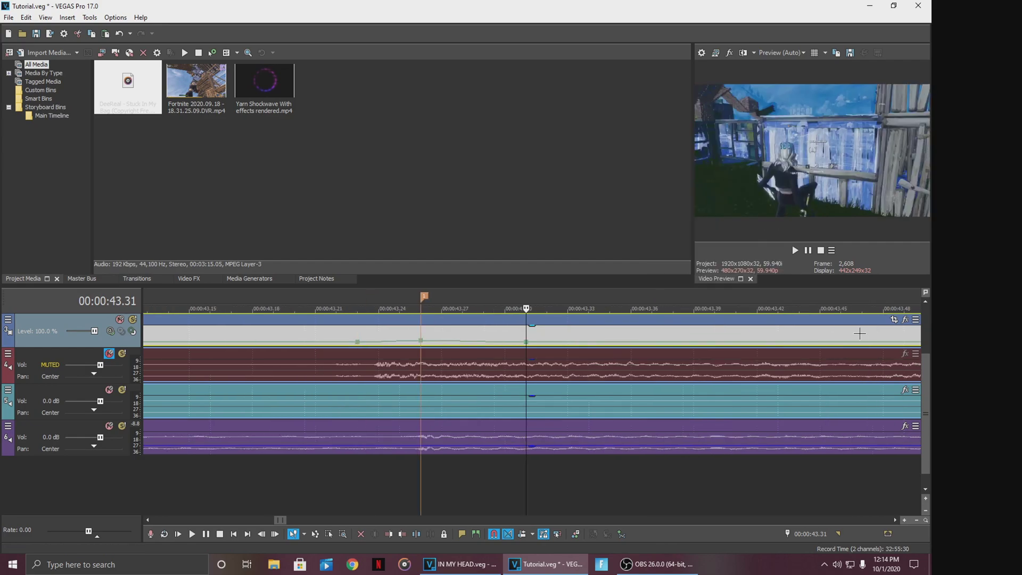
Set the velocity point five frames after the marker to 50% forward velocity
left_click(472, 371)
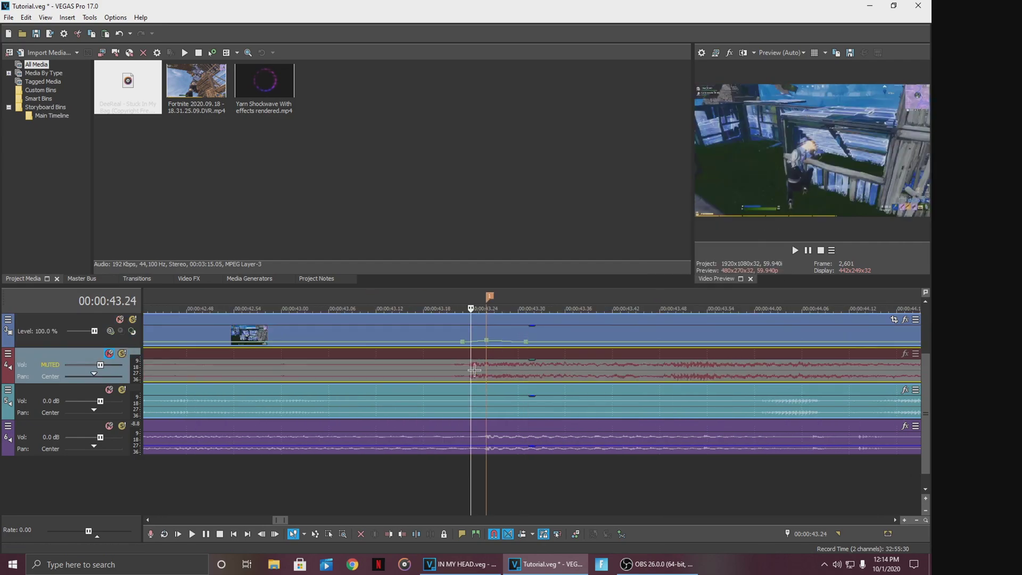
left_click(497, 374)
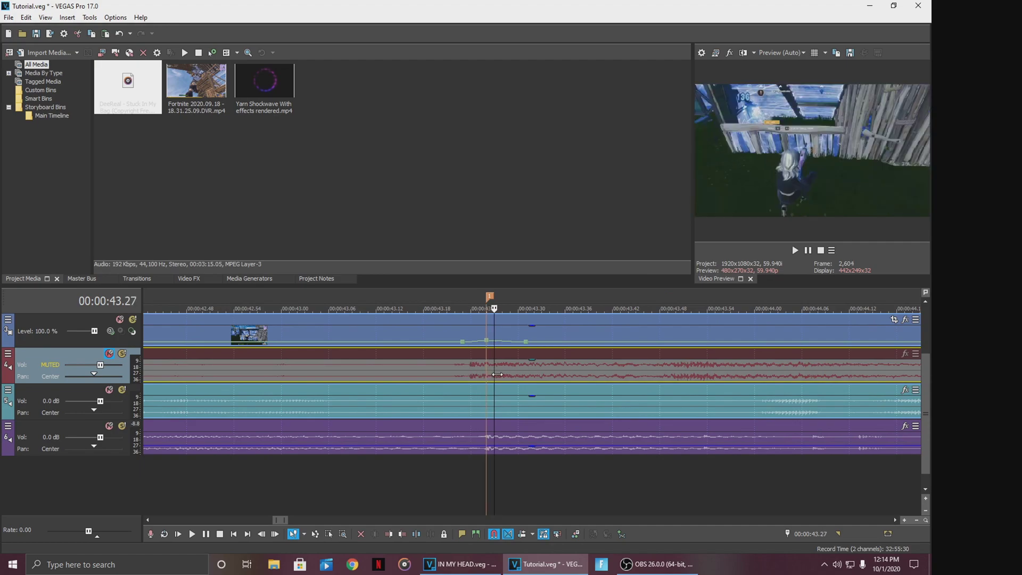
right_click(527, 342)
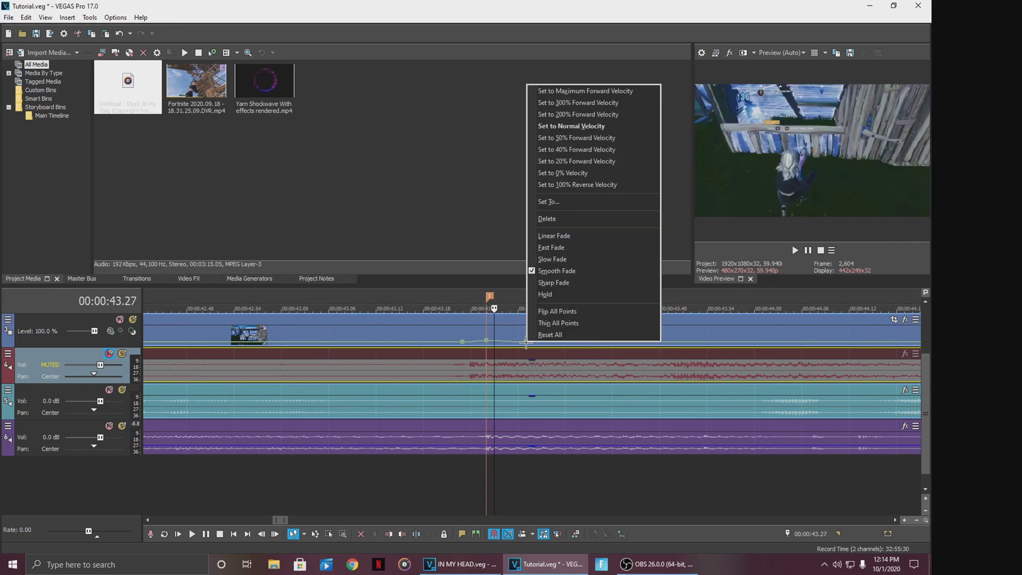
left_click(565, 138)
scroll(485, 364, "down", 6)
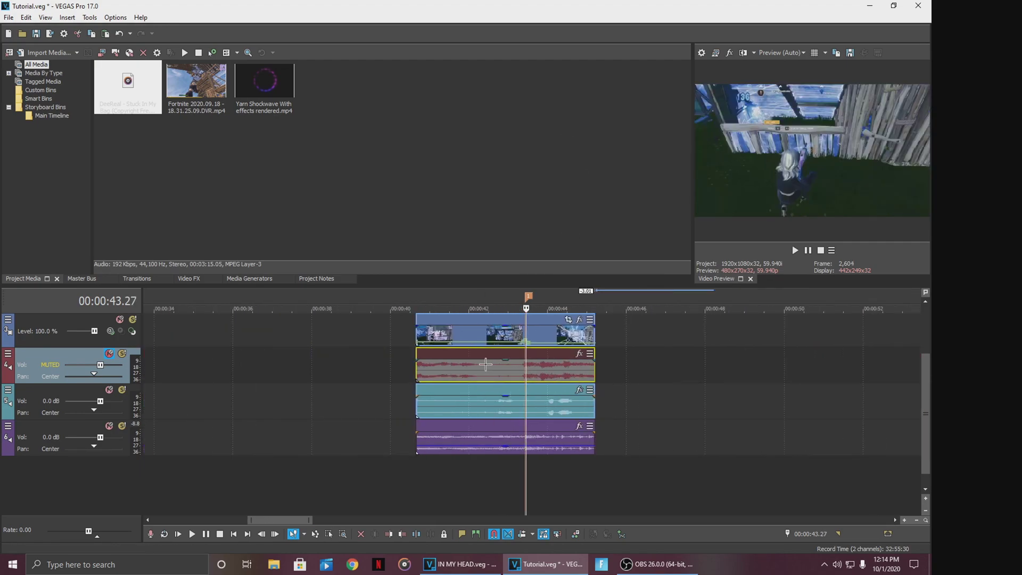
Unmute audio track 4 and play the clip from about 00:00:41.44 to preview the velocity effect with sound
left_click(458, 474)
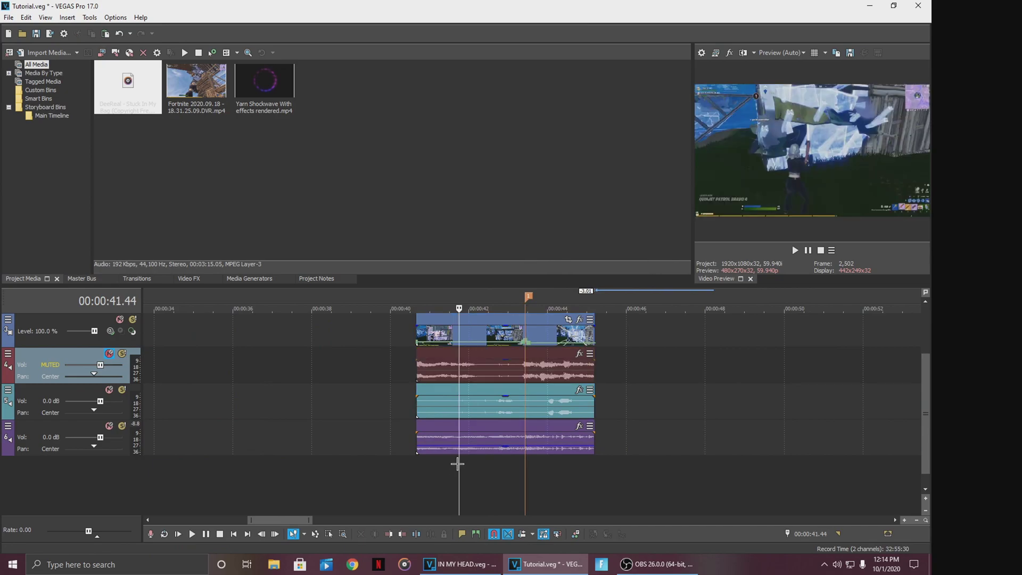
left_click(107, 353)
key("space")
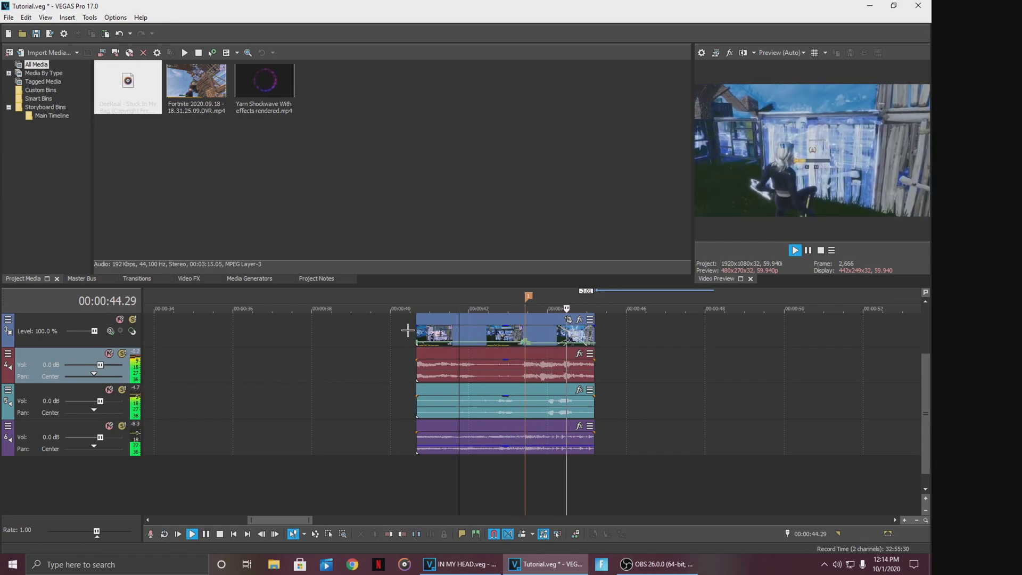
key("Return")
Lower the gain of the audio events on tracks 4 and 5, and play the clip to check the balance
left_click_drag(505, 361, 505, 377)
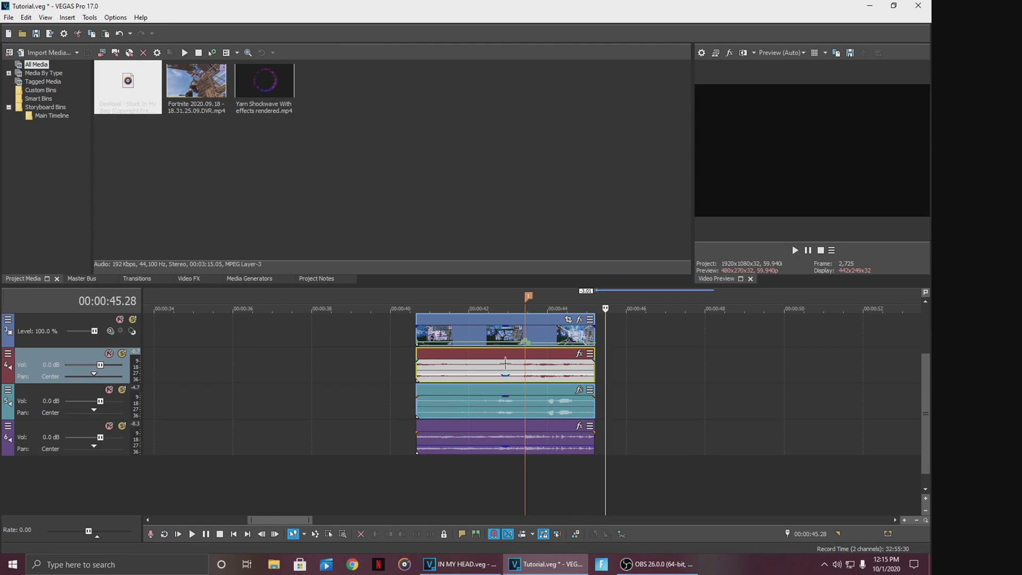
left_click(506, 400)
left_click(497, 330)
key("space")
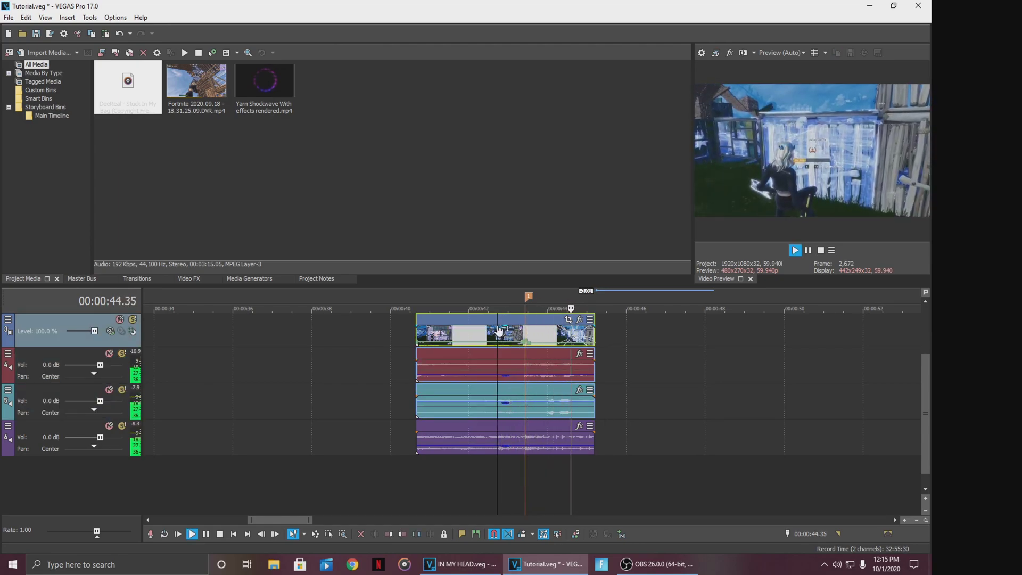
Extend the end of the gameplay video and its audio events by 17 frames, and save the project
left_click_drag(594, 331, 606, 440)
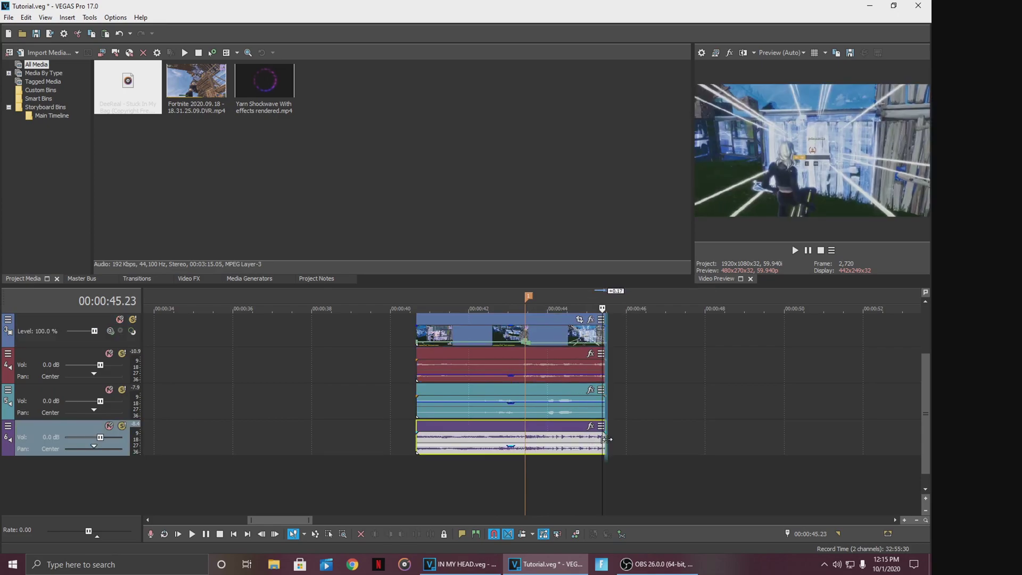
left_click(405, 368)
key("ctrl+s")
Try to split the gameplay clip and its grouped audio at the marker at 00:00:43.26
left_click(418, 335)
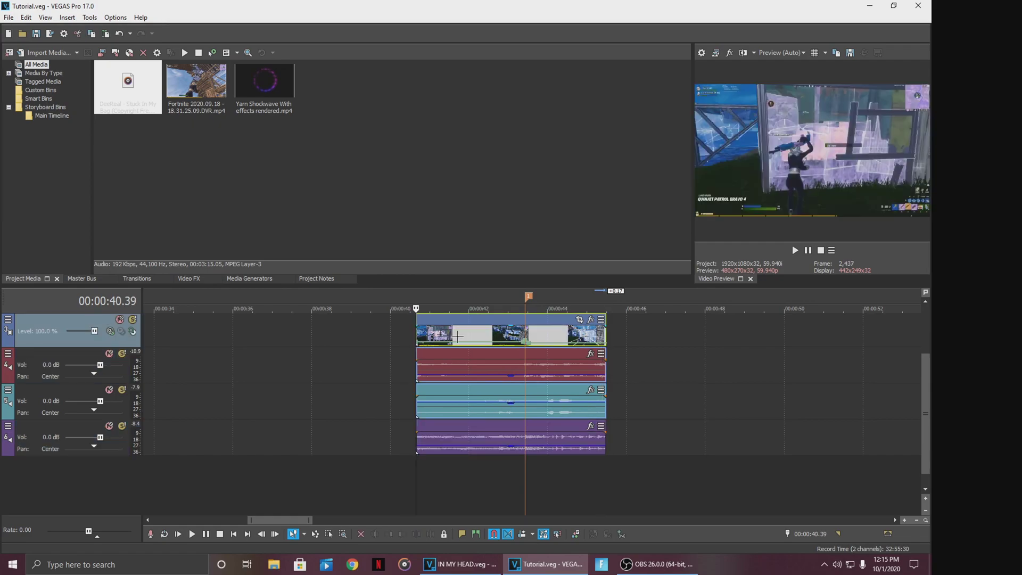
left_click(525, 332)
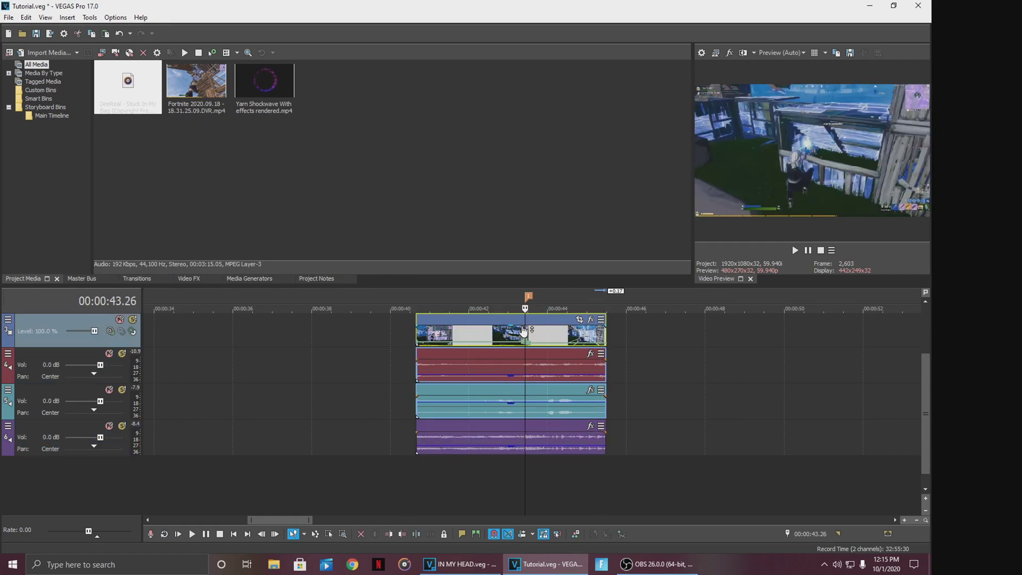
key("s")
scroll(271, 335, "up", 2)
Insert a new video track above the gameplay video track
right_click(58, 312)
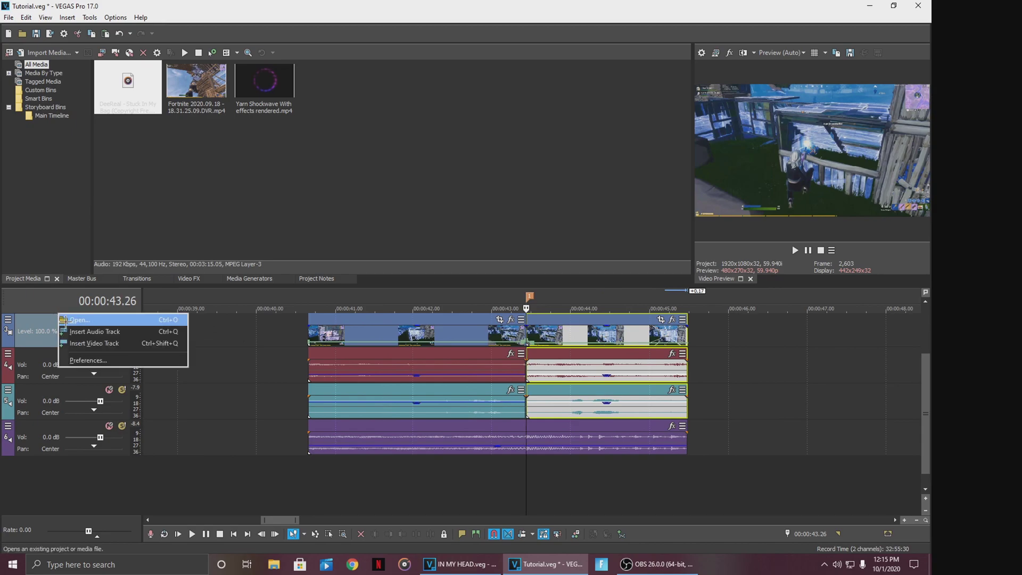
left_click(102, 340)
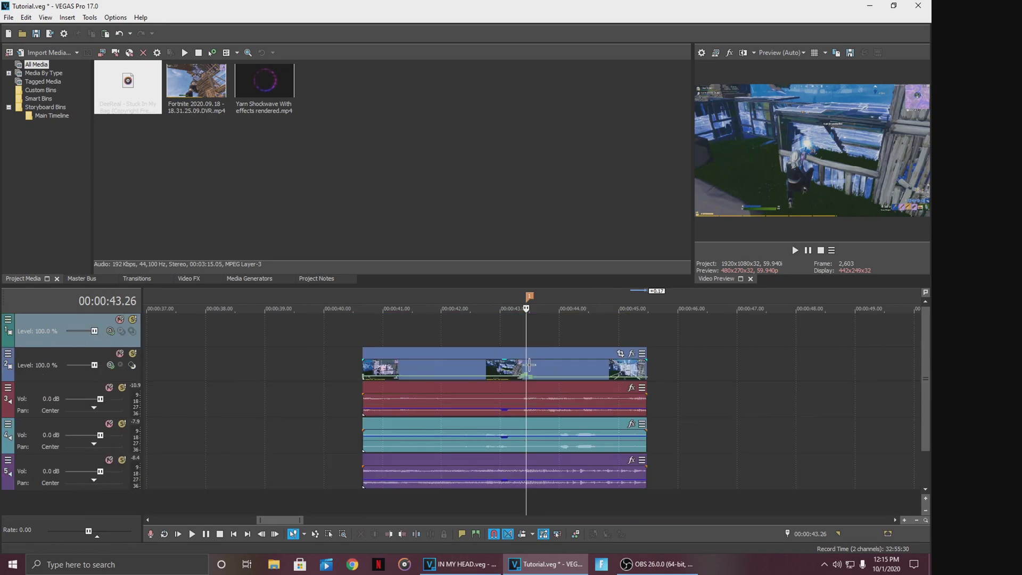
Split the gameplay video with its grouped audio on tracks 3 and 4 at the marker, 00:00:43.26
left_click(526, 365)
scroll(527, 366, "up", 3)
left_click(527, 365)
scroll(526, 364, "down", 5)
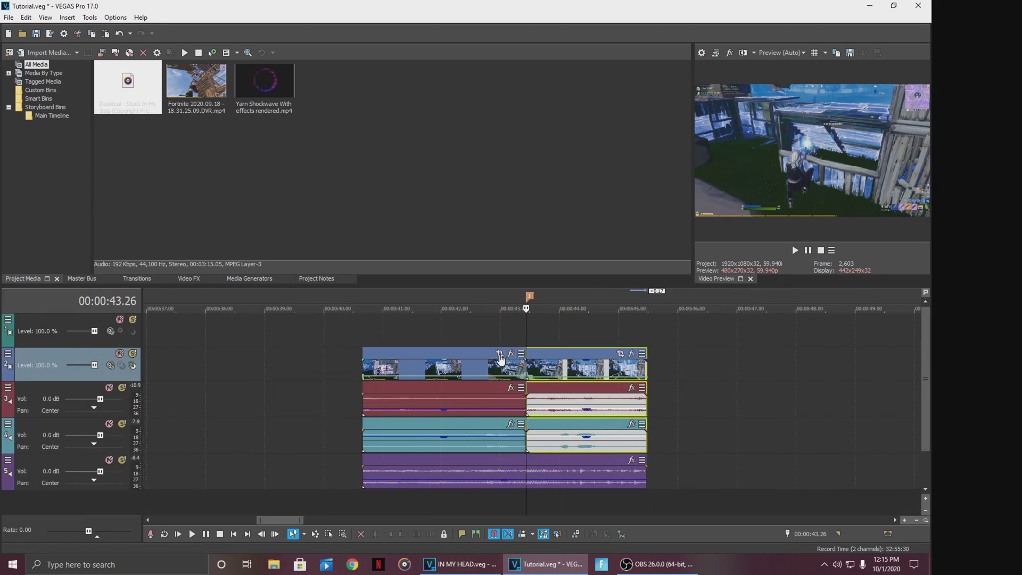
Ungroup the first half of the gameplay video from its audio events
left_click(51, 324)
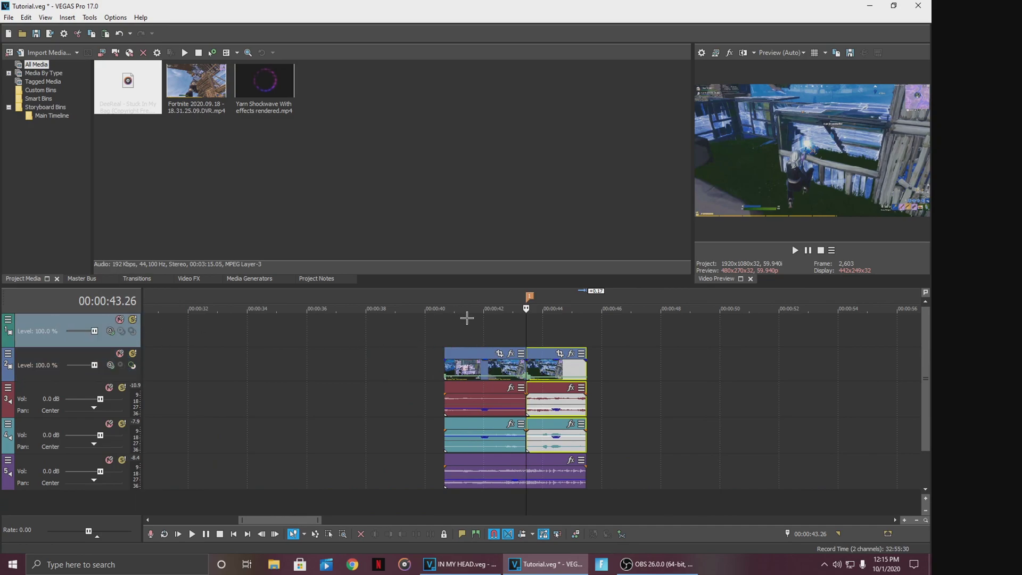
left_click(495, 367)
scroll(498, 367, "up", 3)
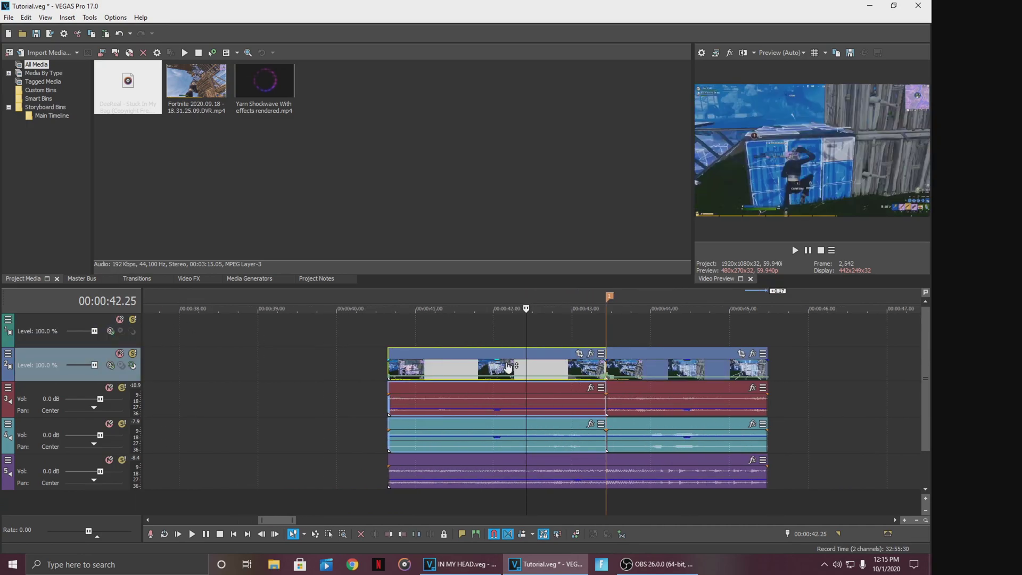
left_click(499, 366)
key("u")
mouse_move(523, 370)
left_mouse_down()
mouse_move(482, 370)
mouse_move(520, 379)
mouse_move(522, 366)
left_mouse_up()
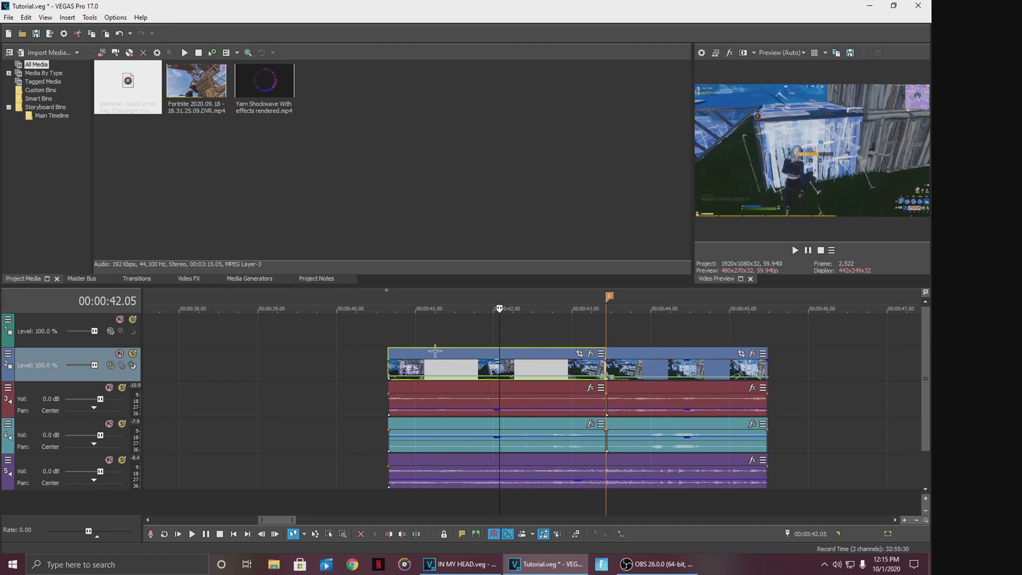
Paste a copy of the first video half onto track 1 and align it with the original, ending at the marker
left_click(453, 328)
key("ctrl+v")
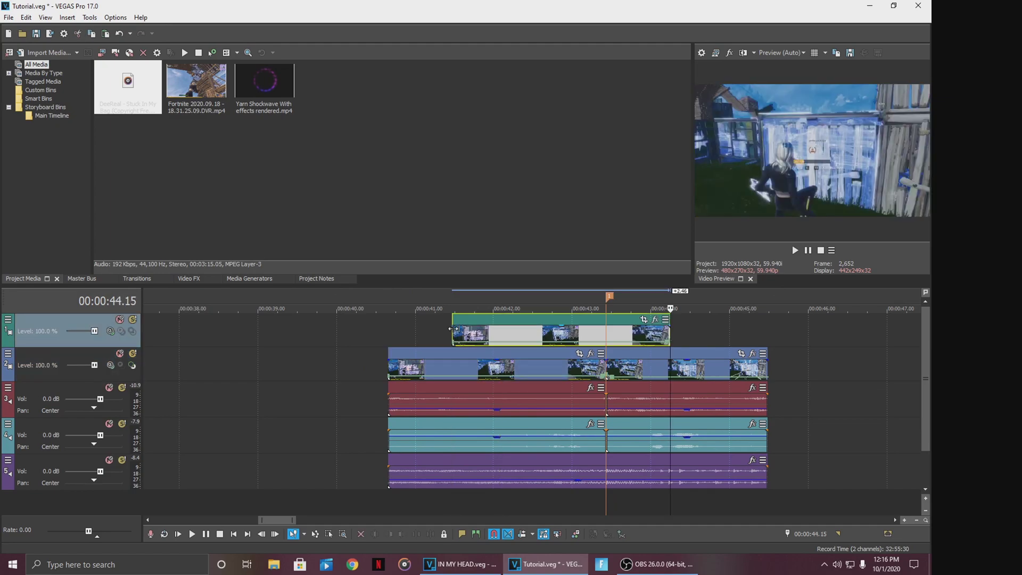
left_click_drag(522, 330, 462, 332)
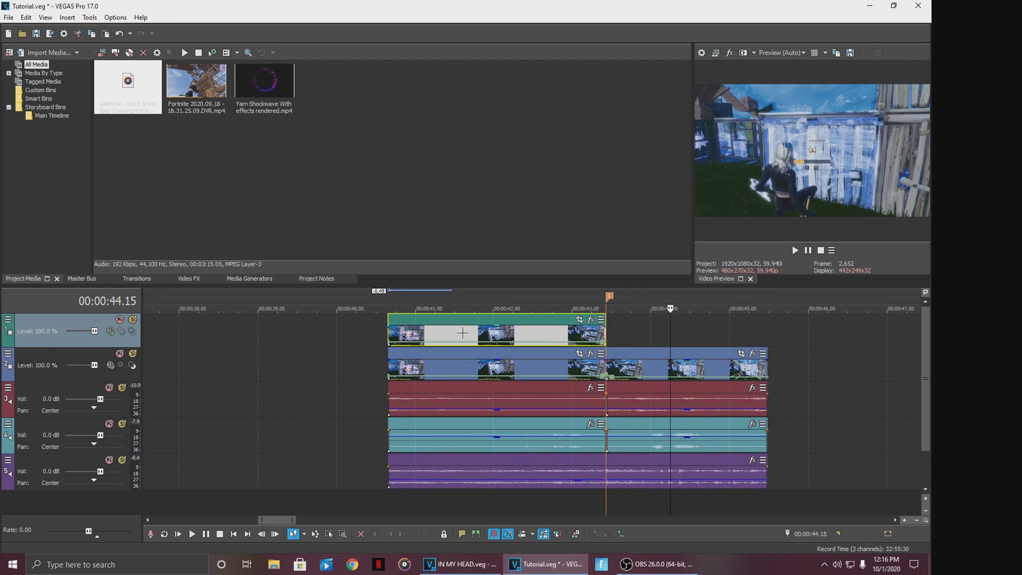
Place the playhead at the start of the copied clip on track 1, at 00:00:40.39
scroll(603, 333, "up", 1)
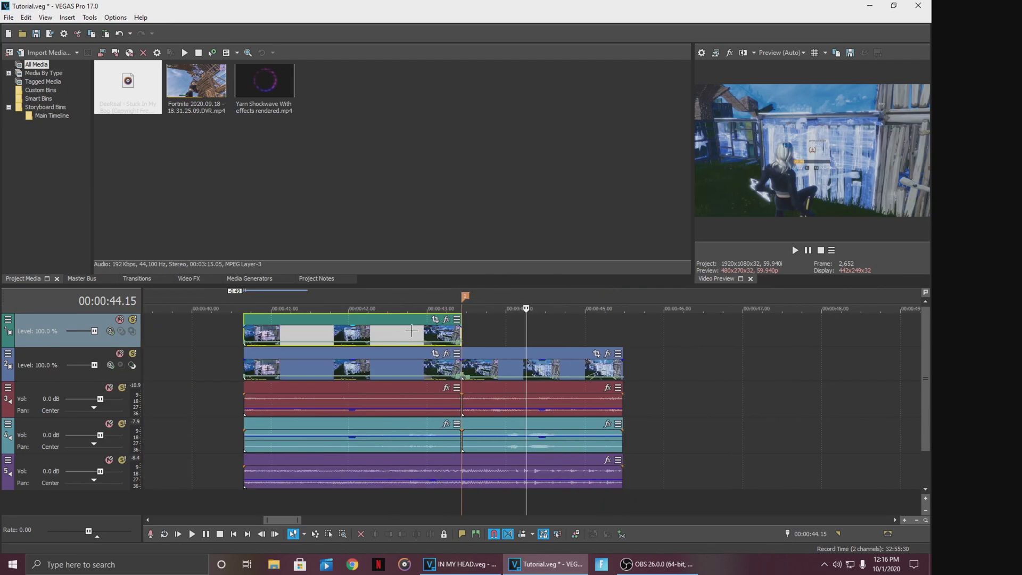
left_click(273, 331)
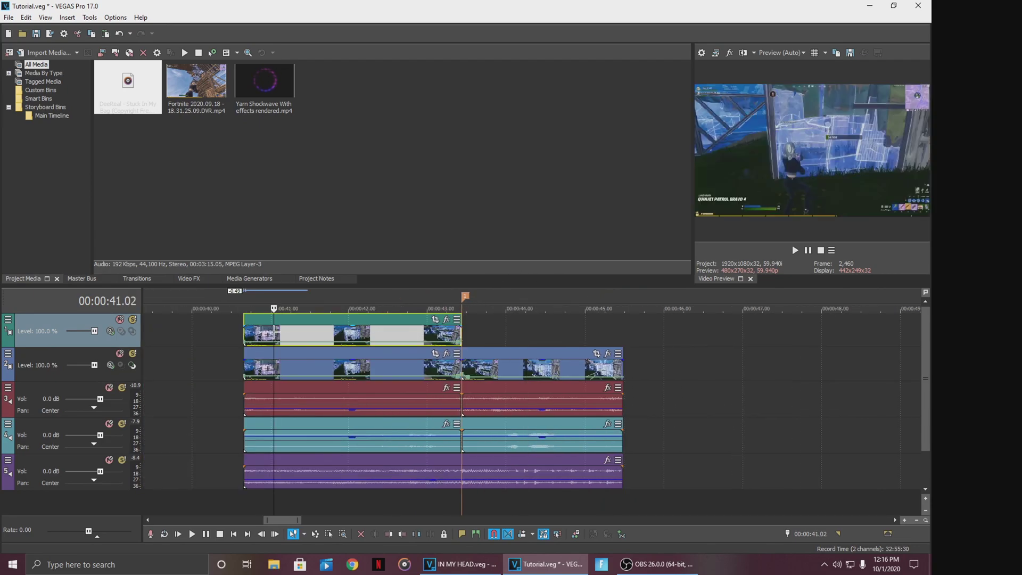
left_click(244, 335)
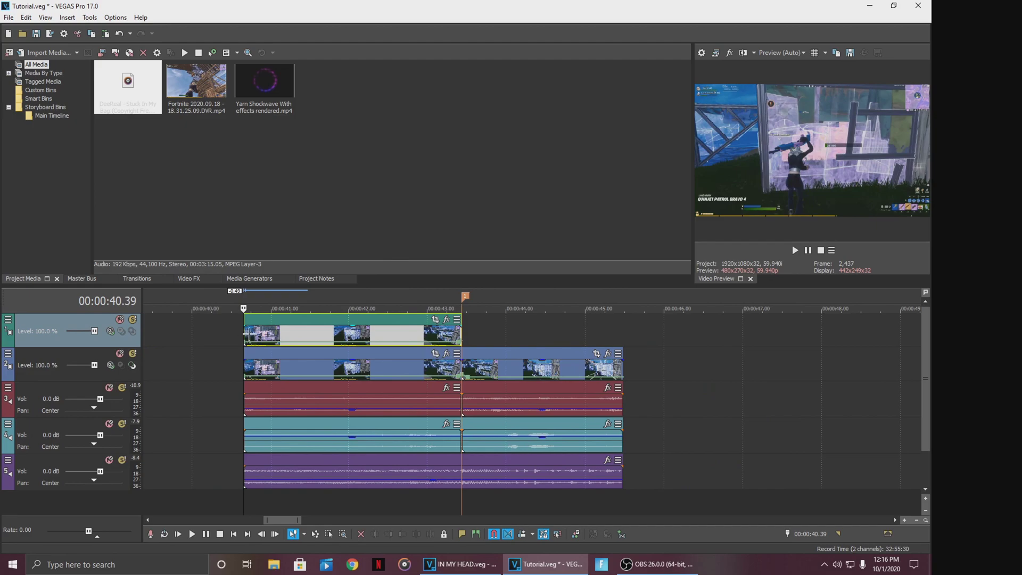
left_click(7, 319)
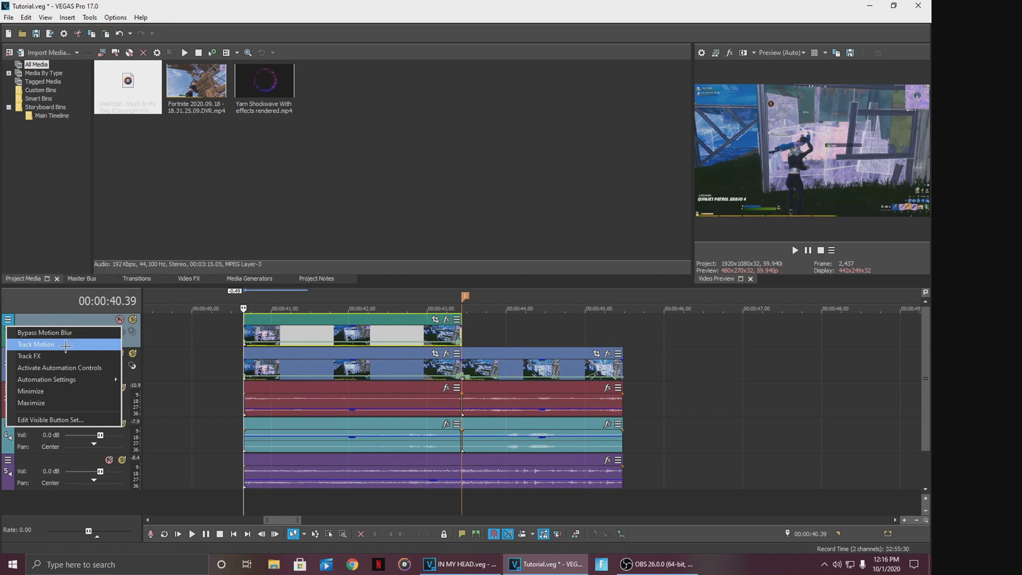
left_click(59, 420)
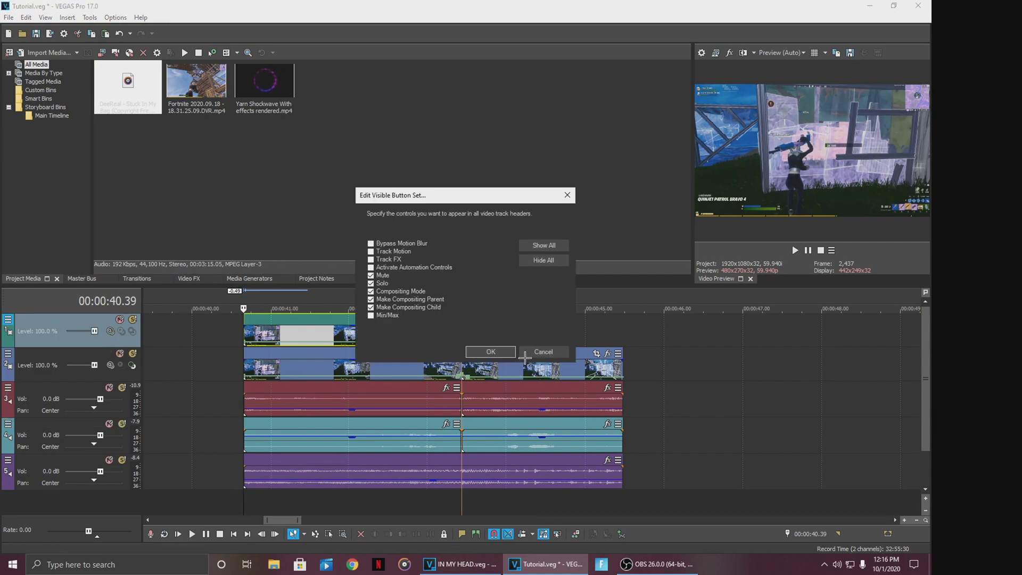
left_click(543, 352)
Open Track Motion for track 1 and enlarge its window so the position settings and workspace are usable
left_click(8, 319)
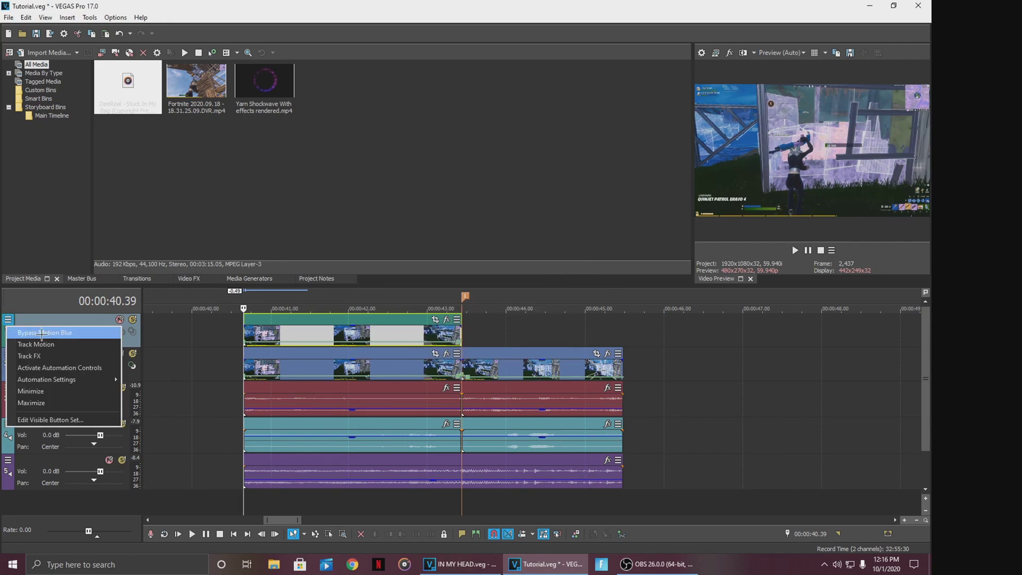
left_click(36, 344)
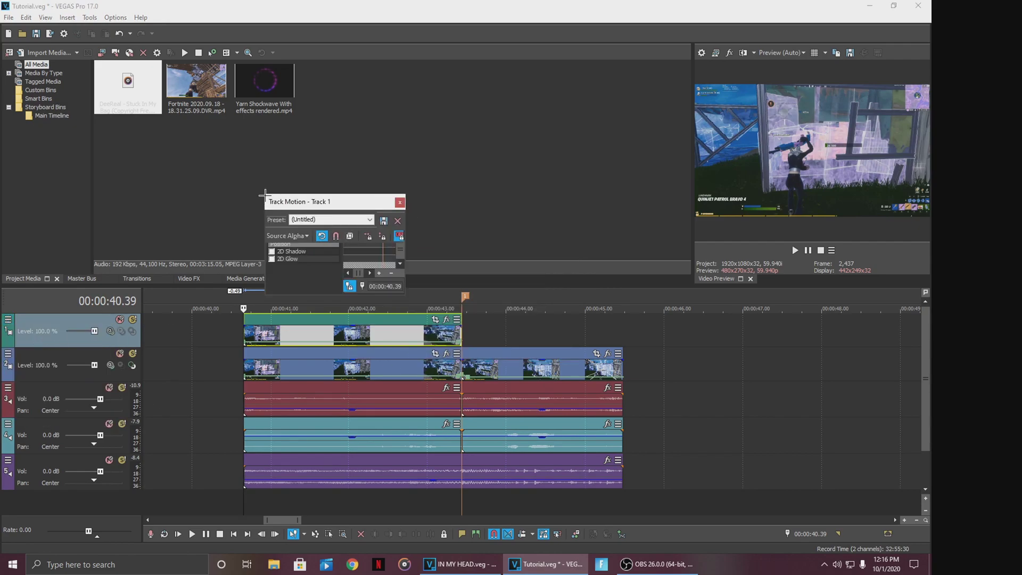
left_click_drag(261, 192, 22, 34)
left_click_drag(200, 39, 317, 51)
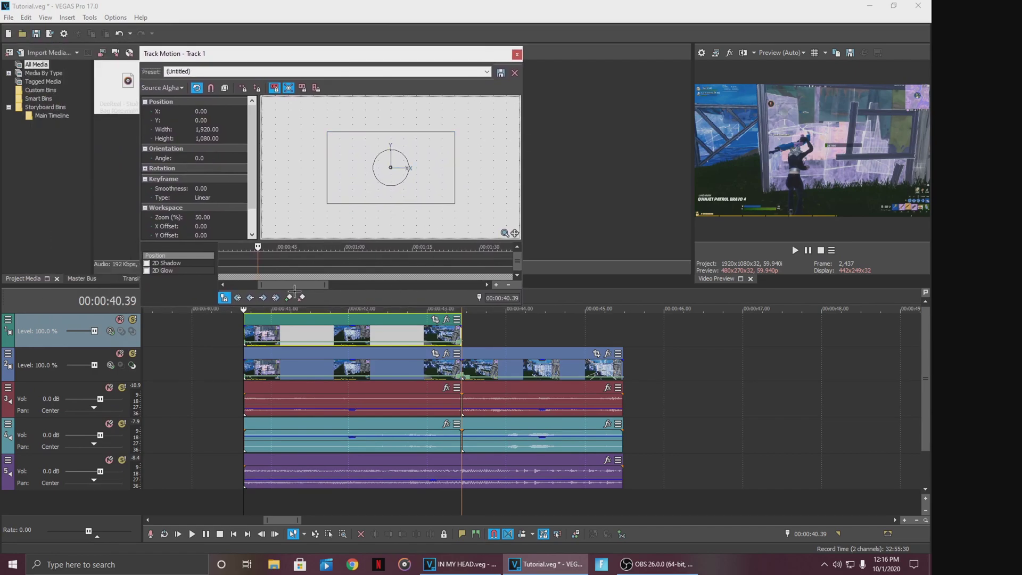
left_click(240, 335)
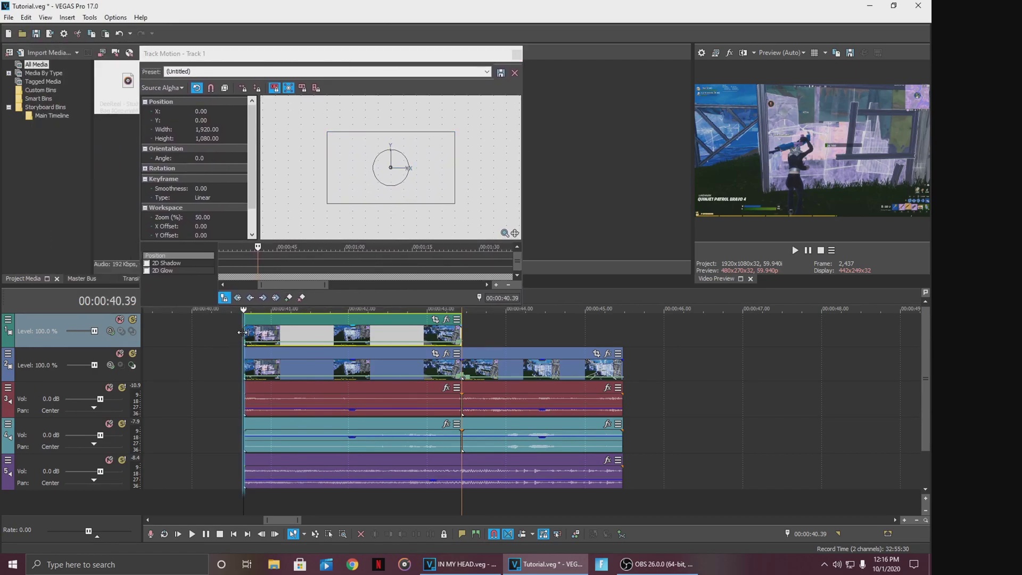
left_click_drag(258, 248, 303, 247)
scroll(284, 362, "down", 5)
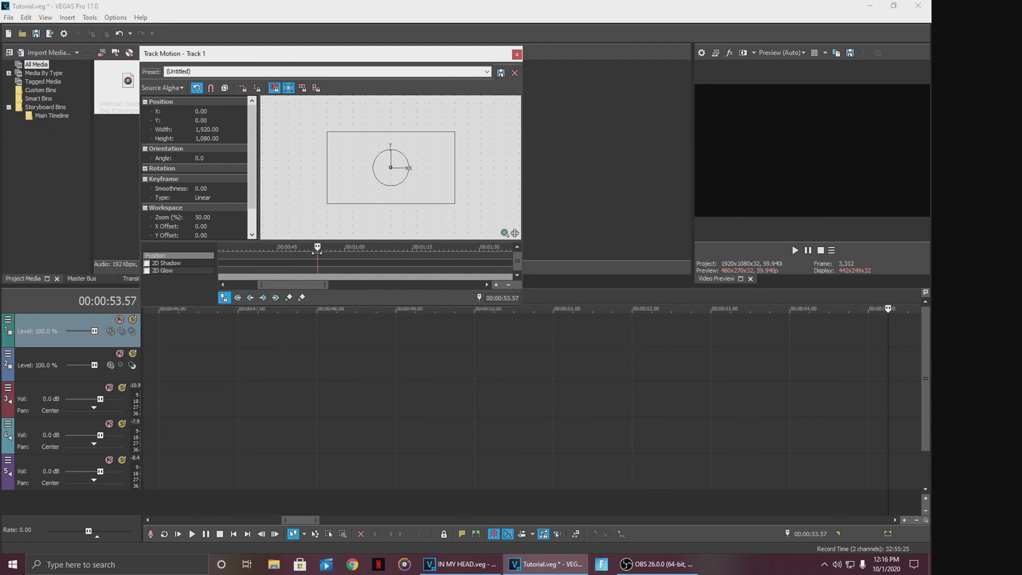
left_click_drag(298, 247, 258, 250)
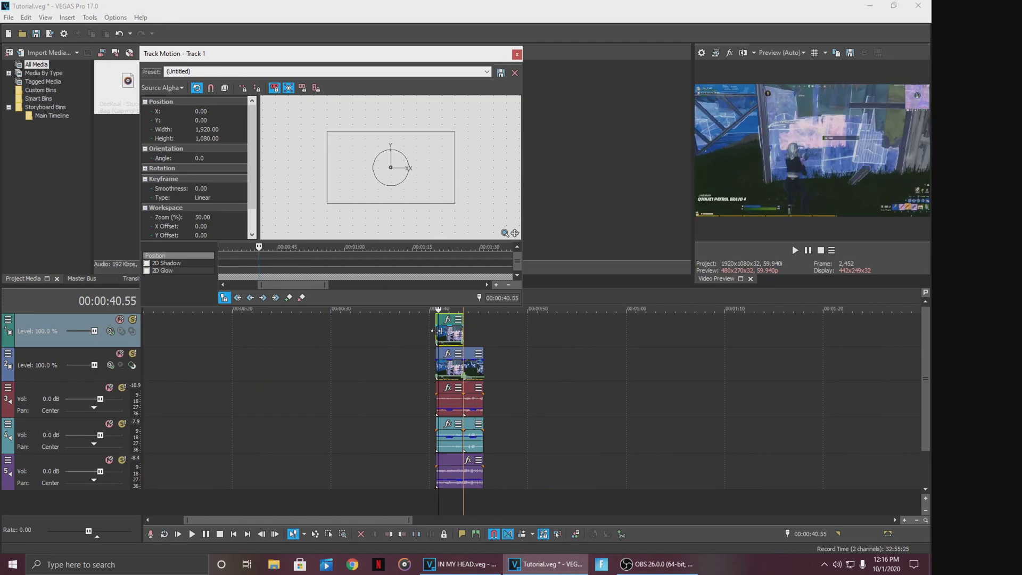
Create a track motion position keyframe at the clip's start, 00:00:40.39, and shrink the frame to about 1,372 × 772
left_click(433, 331)
scroll(454, 333, "up", 10)
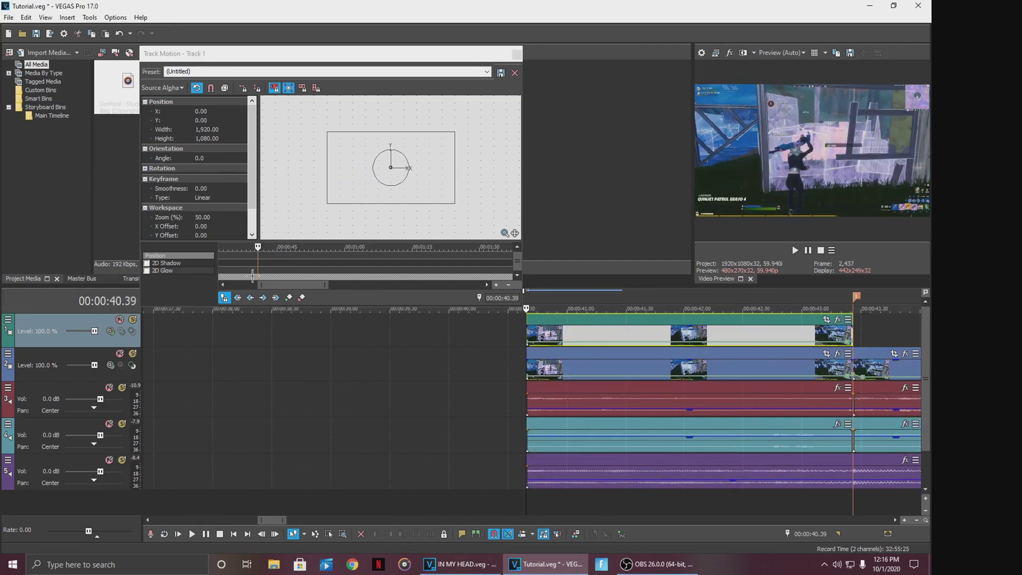
left_click(288, 296)
left_click(287, 297)
left_click_drag(326, 203, 345, 193)
Add a second track motion position keyframe at the marker, 00:00:43.26
left_click(853, 330)
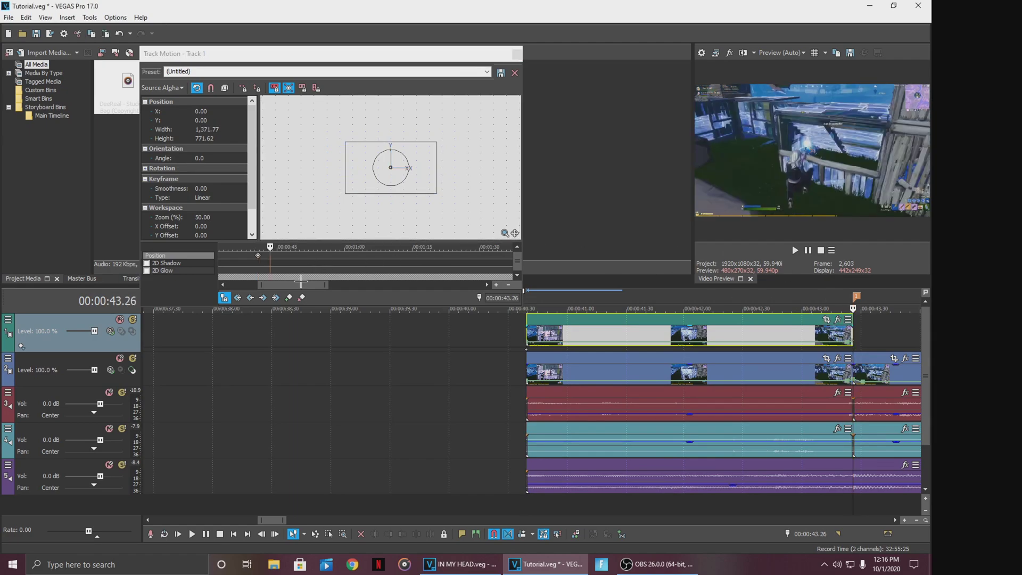
left_click(289, 298)
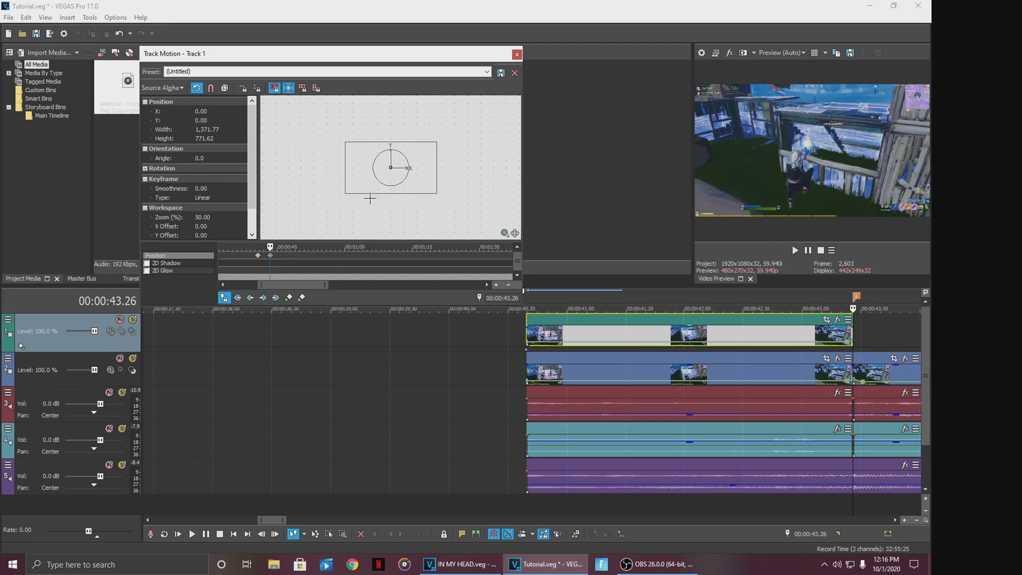
Restore the track 1 frame to its full 1,920 × 1,080 size at the 00:00:43.26 position keyframe
right_click(490, 164)
left_click(528, 186)
right_click(497, 156)
left_click(522, 166)
scroll(406, 346, "down", 1)
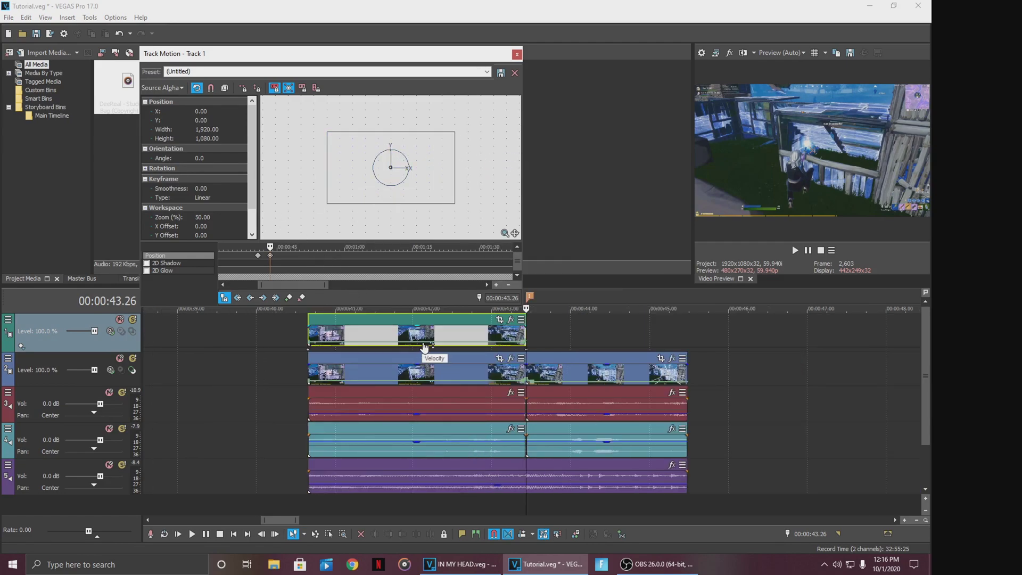
Play back the track 1 size animation from the first position keyframe at 00:00:40.39
left_click(258, 254)
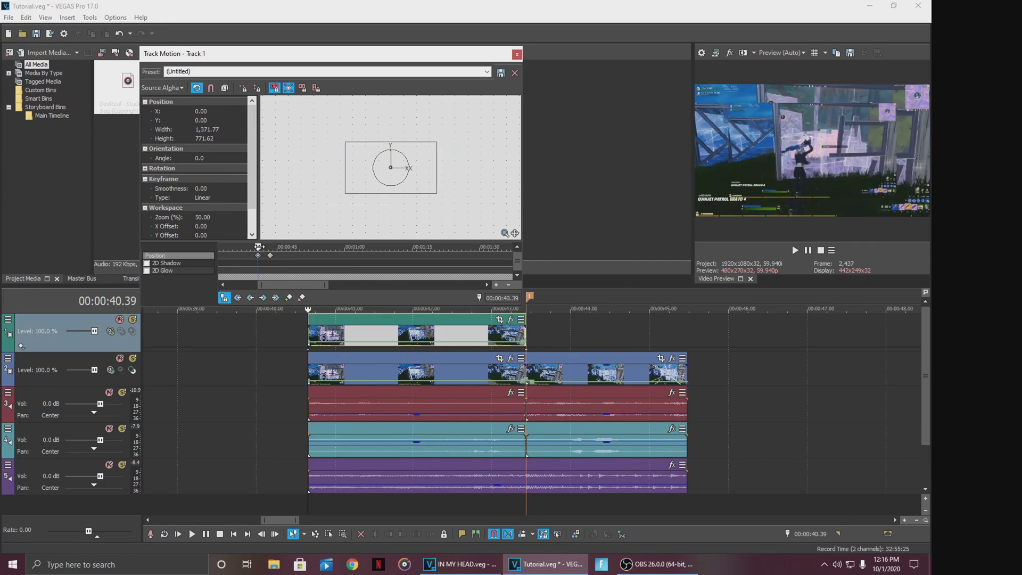
key("space")
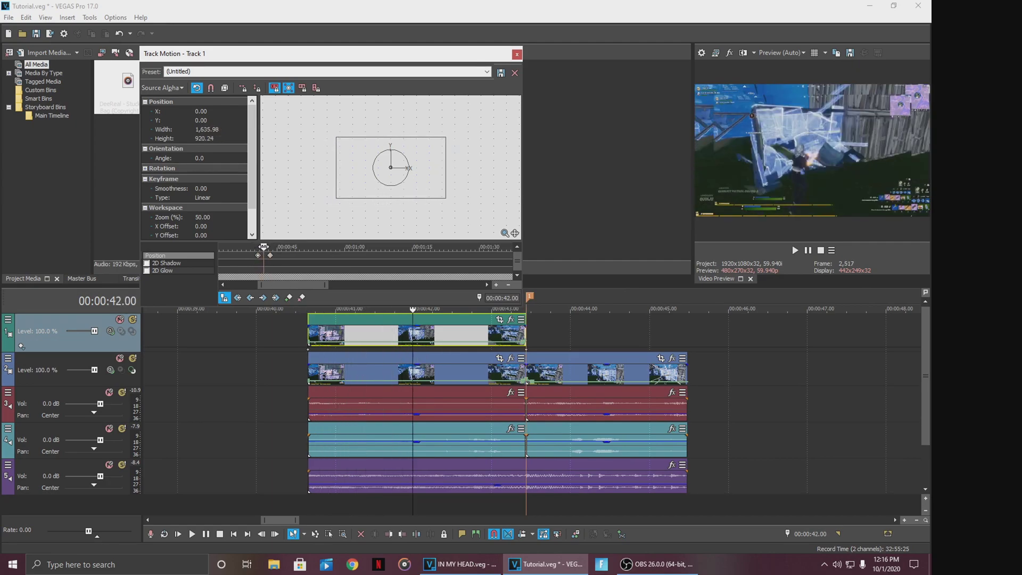
key("space")
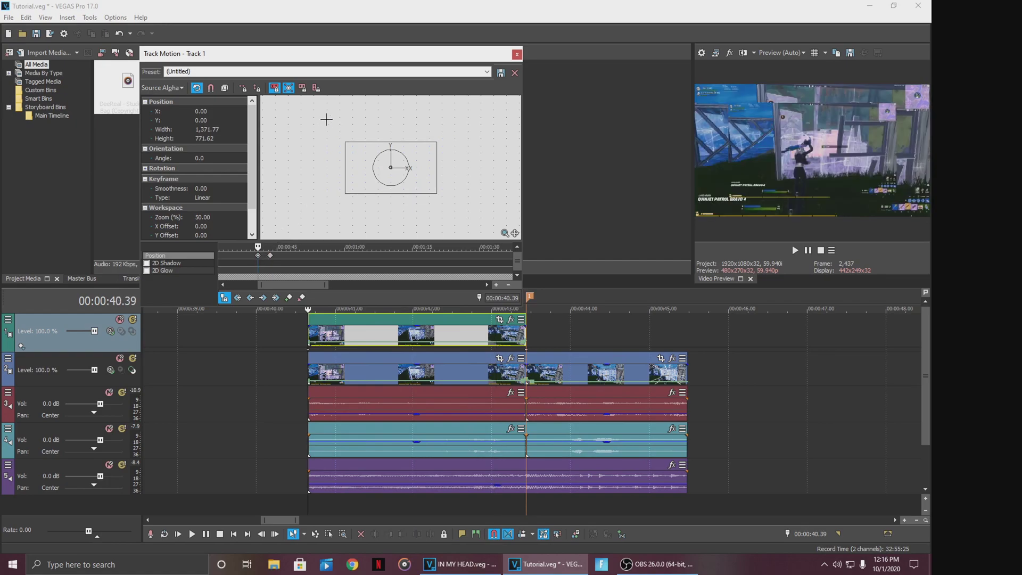
Find the blur effects in Video FX and apply Gaussian Blur with the Extreme Blur preset to the first clip on track 2
left_click_drag(340, 55, 433, 360)
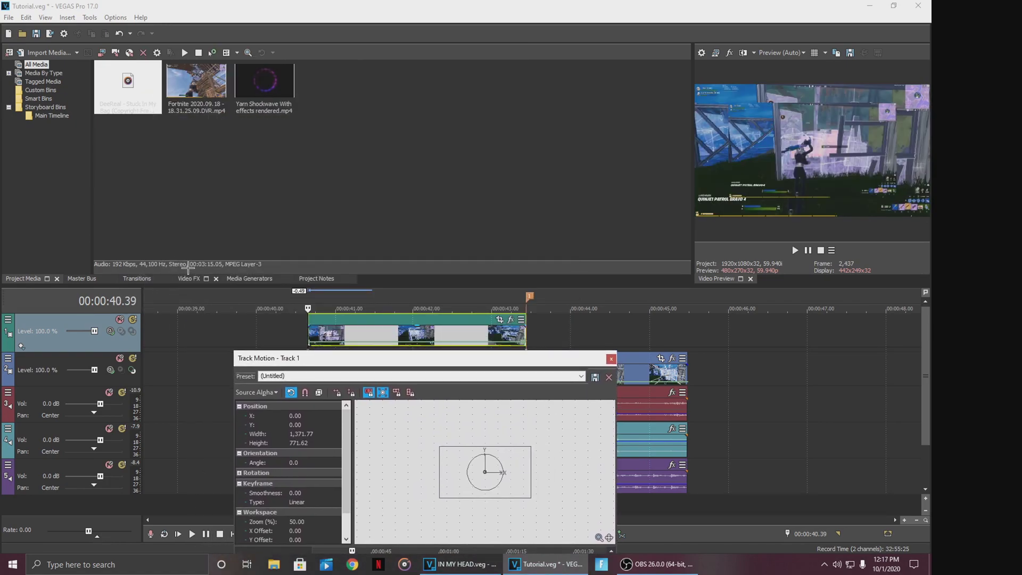
left_click(187, 278)
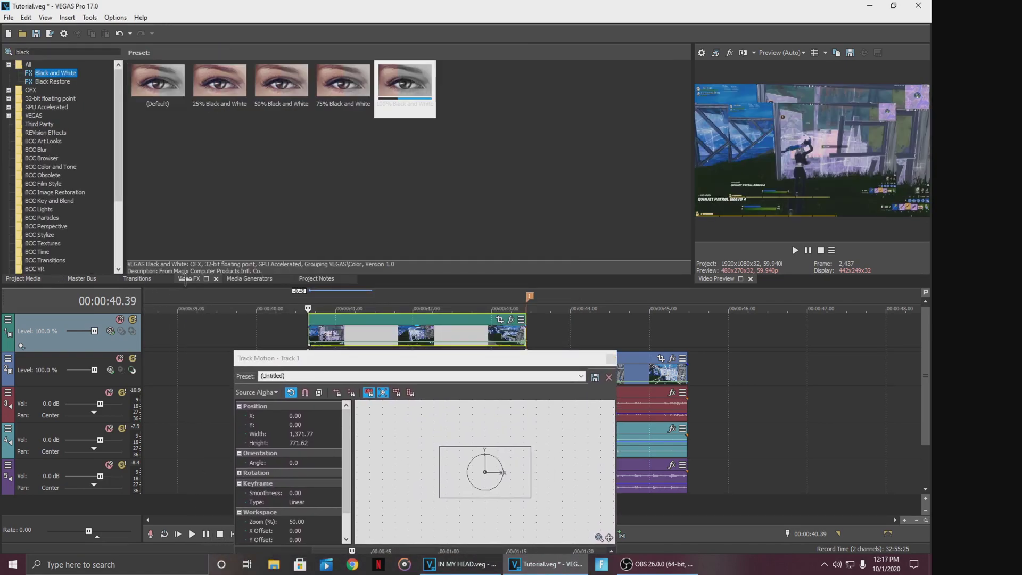
double_click(23, 52)
type("blur")
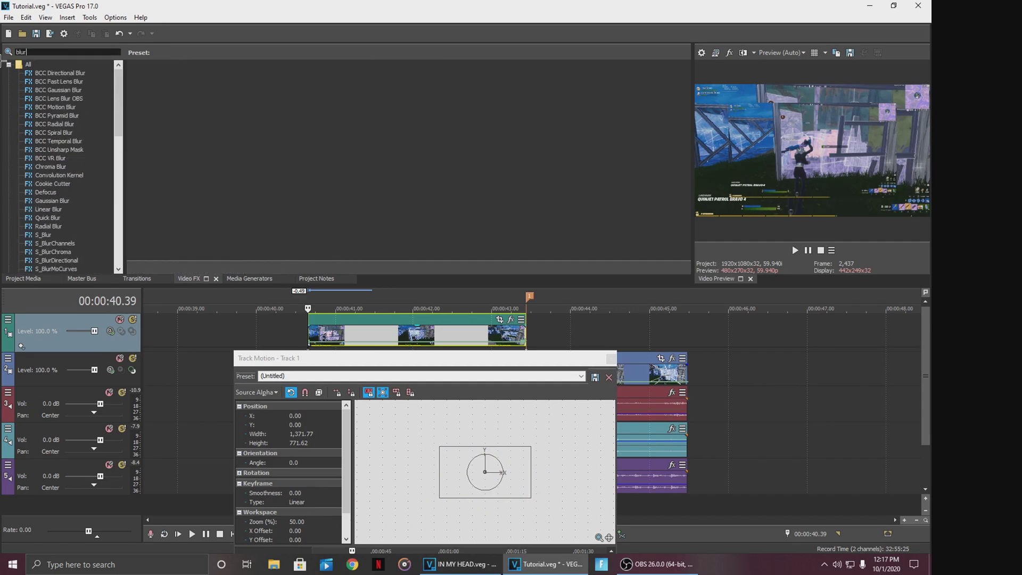
left_click(52, 200)
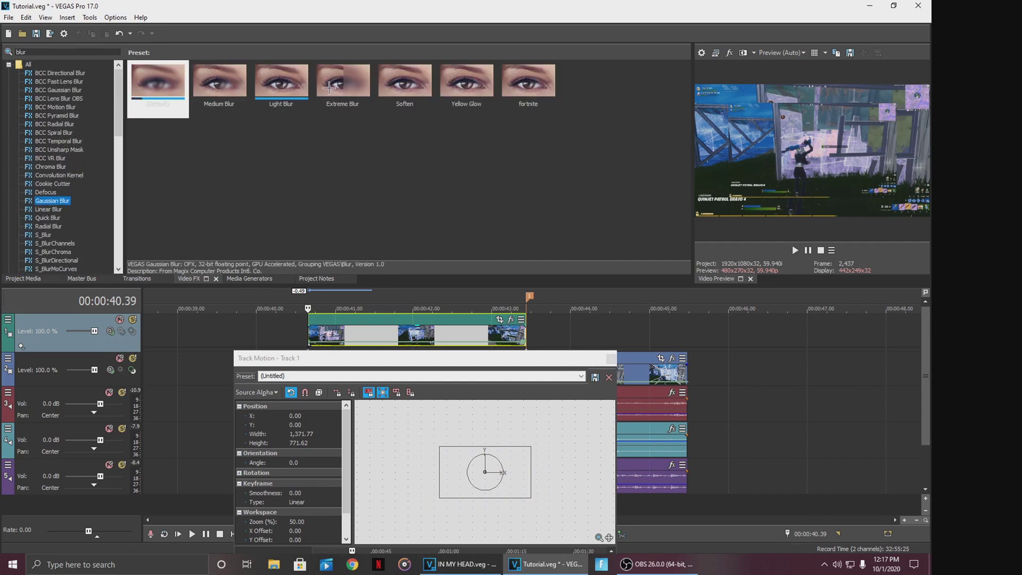
left_click(341, 82)
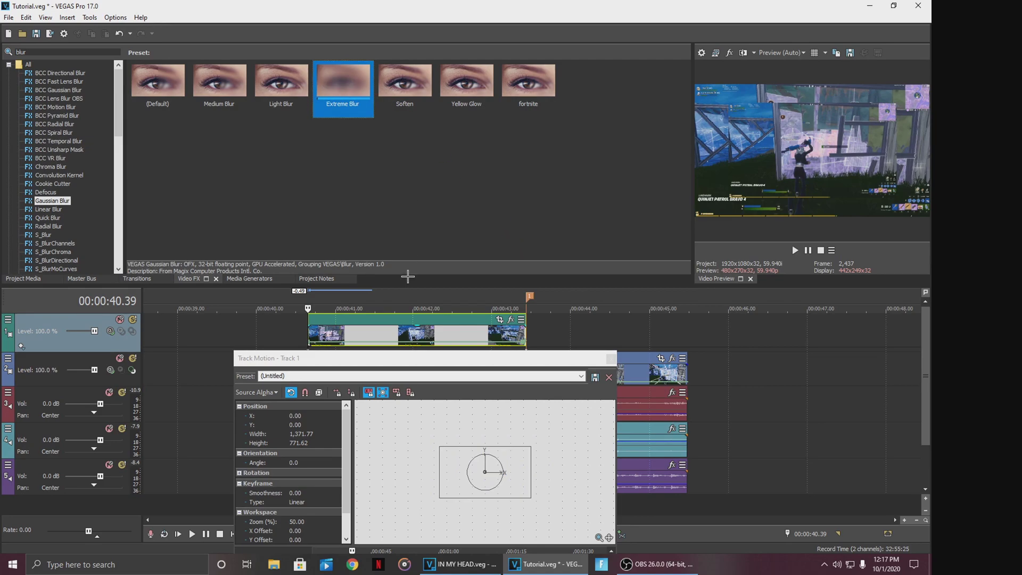
left_click_drag(431, 356, 438, 415)
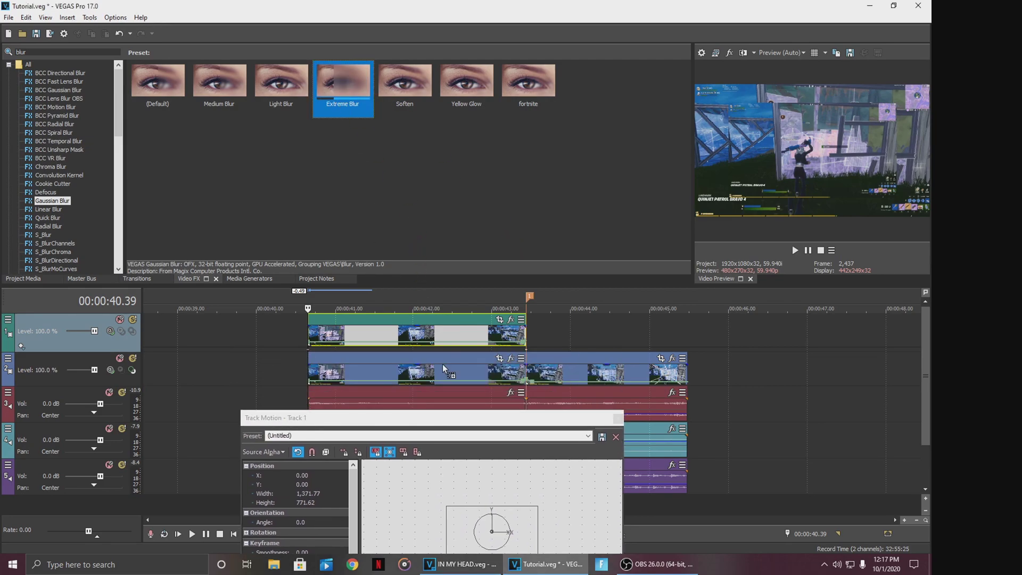
left_click_drag(449, 372, 449, 372)
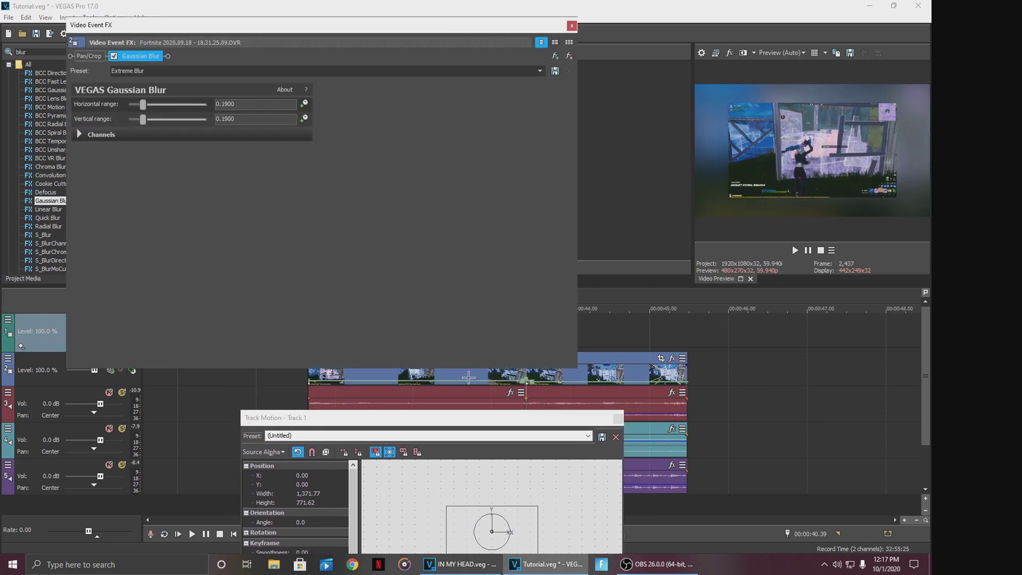
left_click(571, 25)
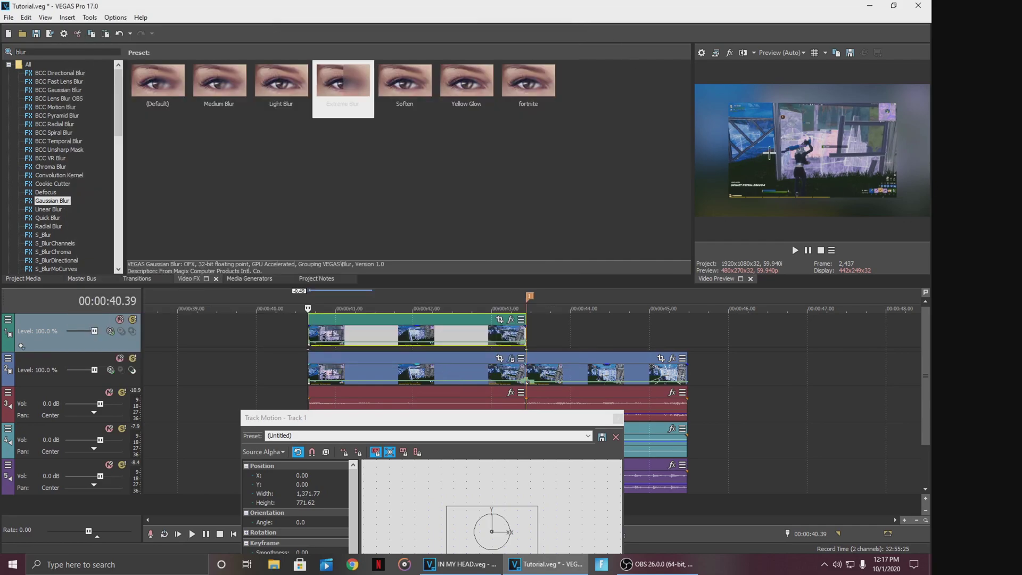
Find the Border effect and apply its Soft Edge preset to the clip on track 1
left_click(529, 413)
left_click_drag(529, 413, 564, 344)
double_click(31, 51)
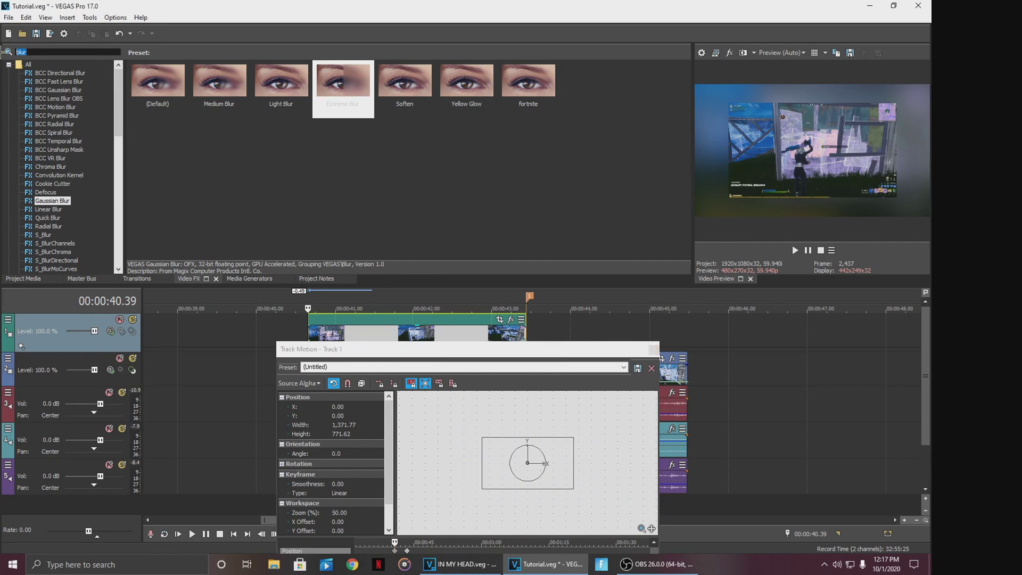
type("border")
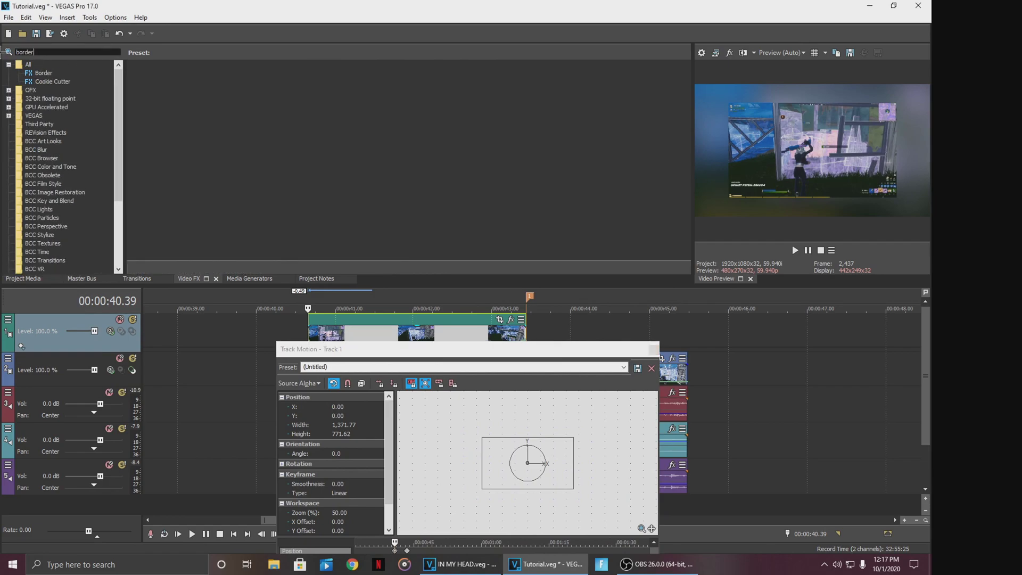
left_click(48, 74)
left_click_drag(219, 83, 347, 273)
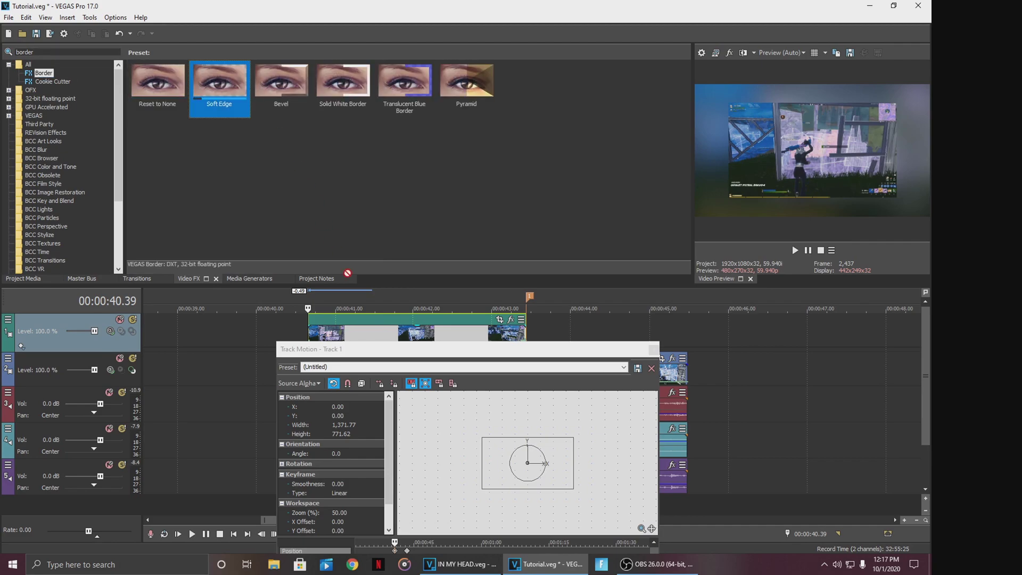
left_click_drag(374, 329, 374, 329)
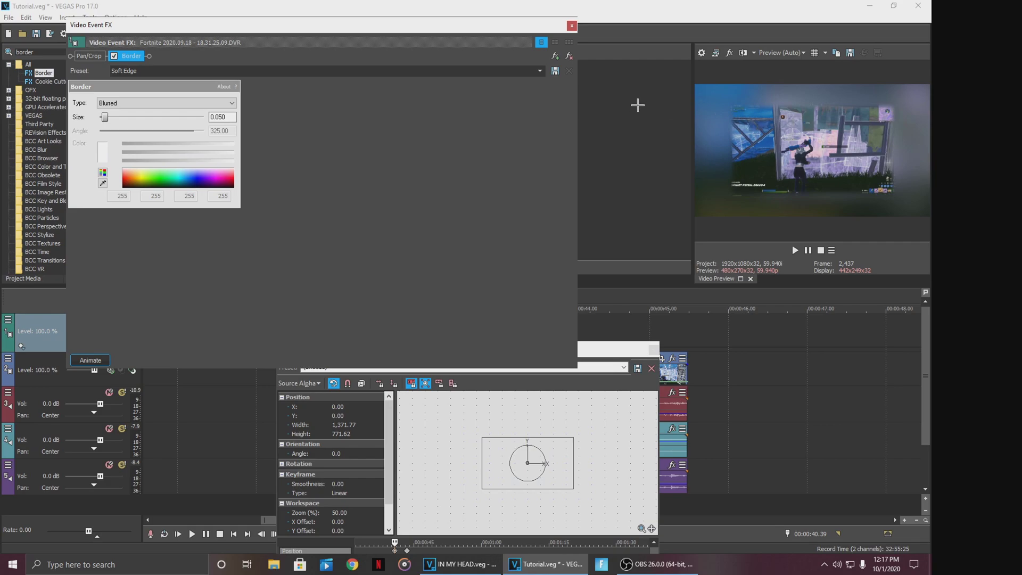
left_click(571, 26)
Bring the full Track Motion window back into view and tilt the track 1 frame counterclockwise at the 00:00:40.39 keyframe
left_click_drag(478, 349, 321, 88)
scroll(270, 292, "up", 5)
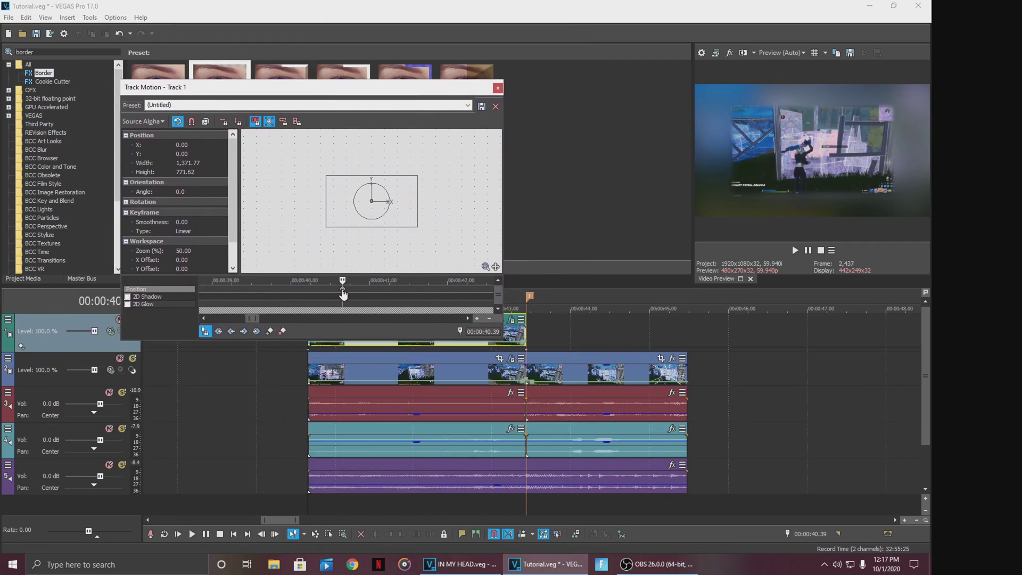
scroll(376, 192, "up", 5)
scroll(381, 173, "up", 4)
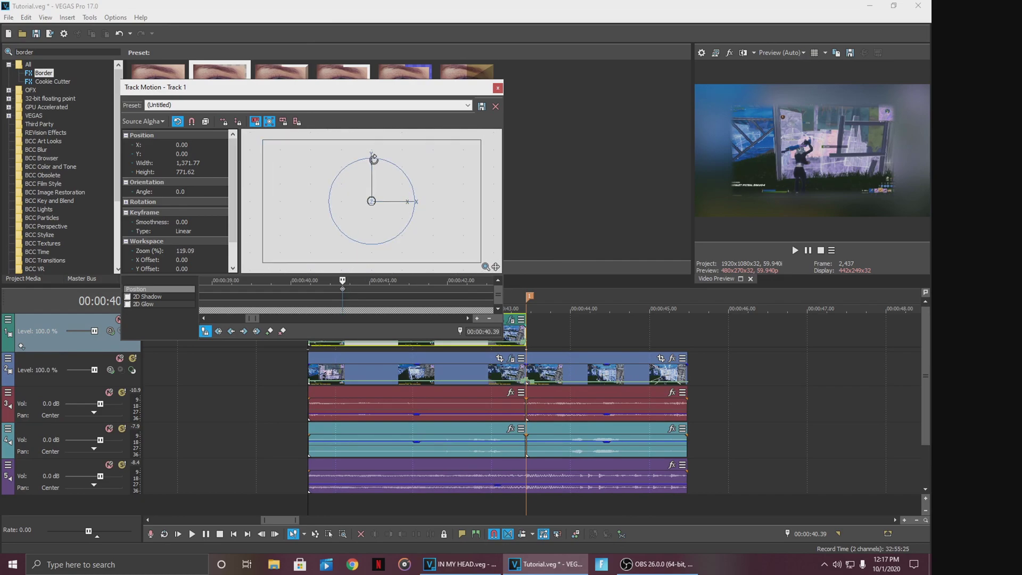
left_click(372, 158)
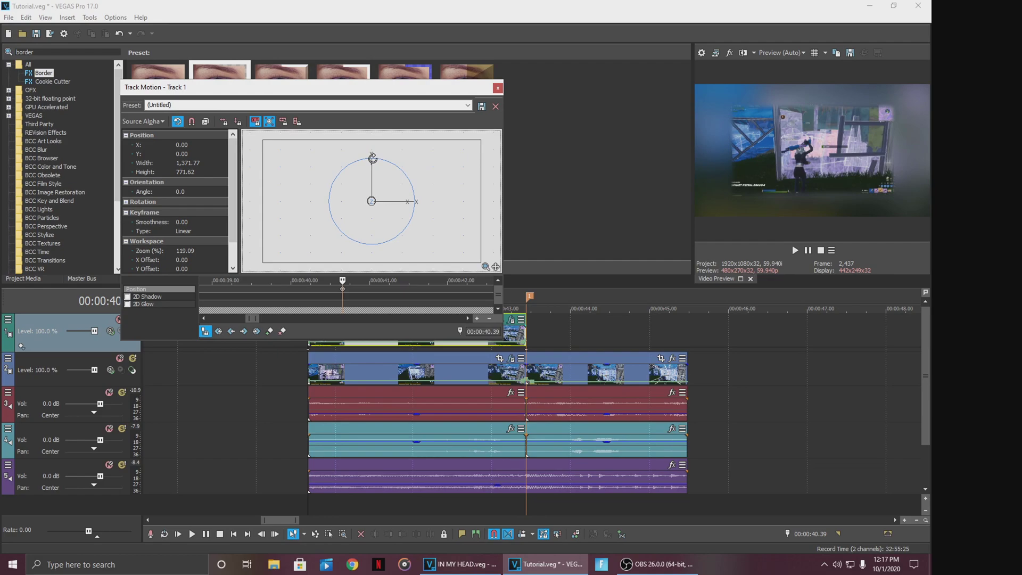
scroll(372, 158, "down", 1)
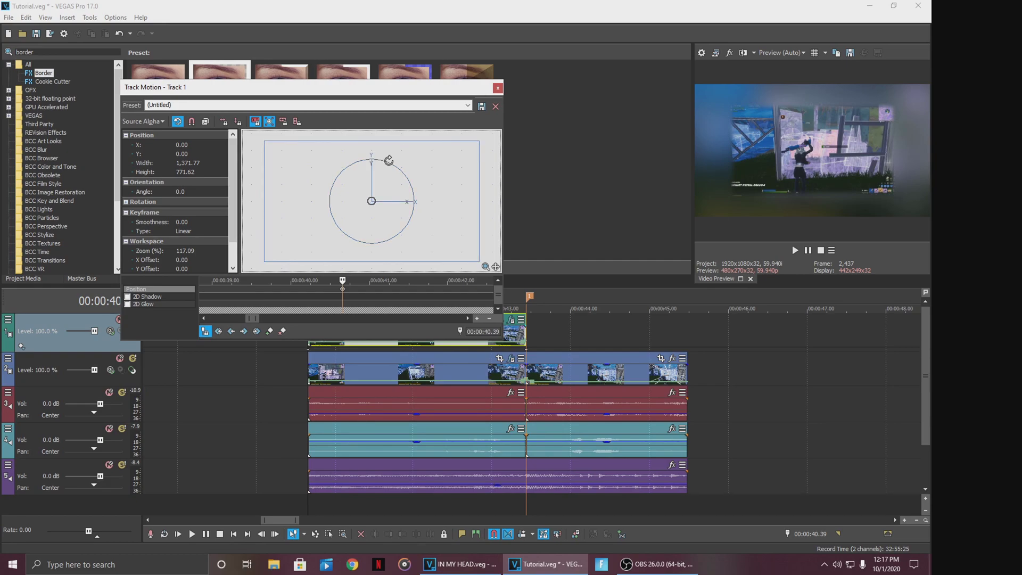
scroll(376, 164, "up", 3)
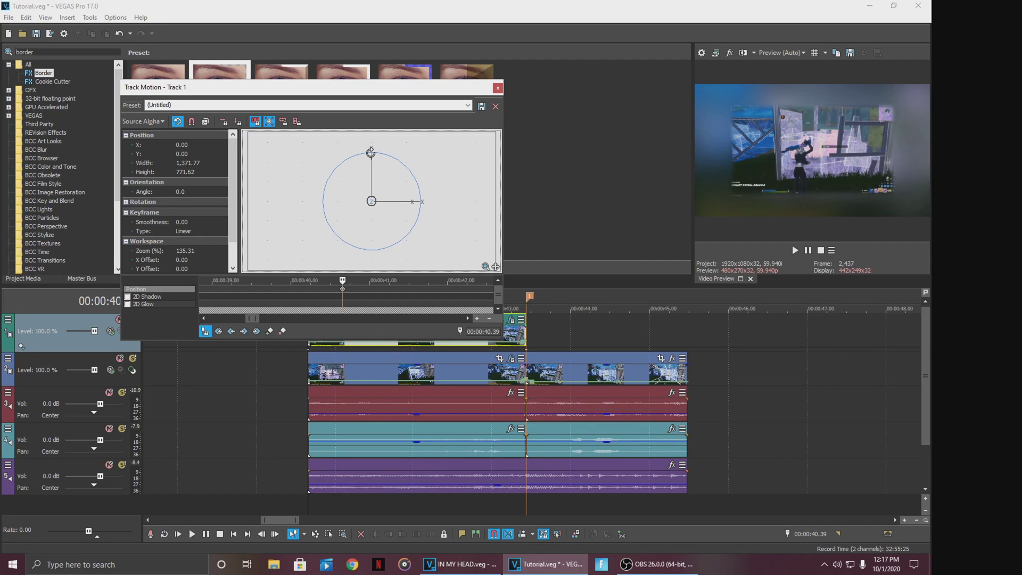
left_click_drag(371, 152, 369, 153)
scroll(370, 153, "up", 4)
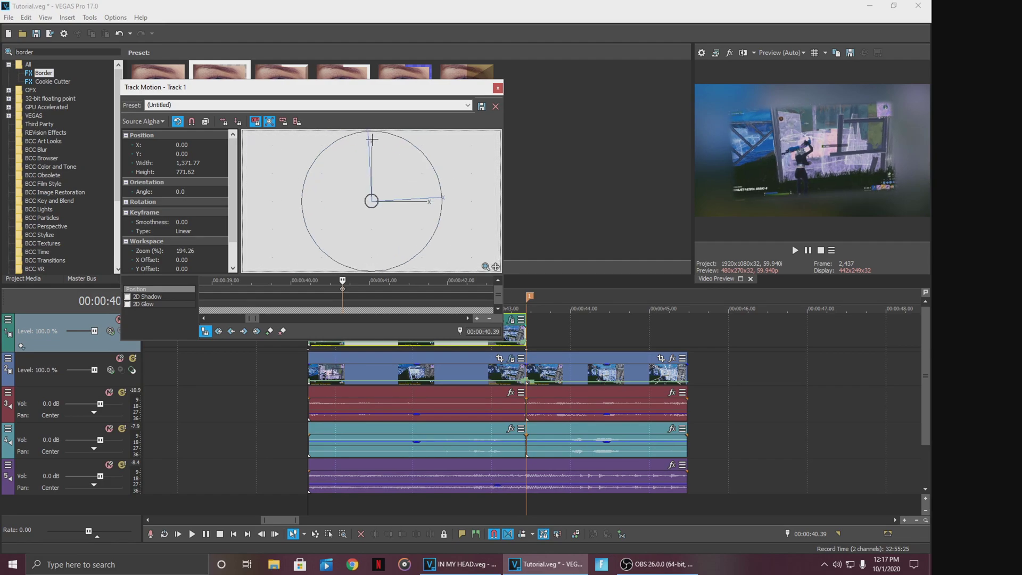
Reduce the counterclockwise tilt at the 00:00:40.39 keyframe to a subtler angle
right_click(436, 158)
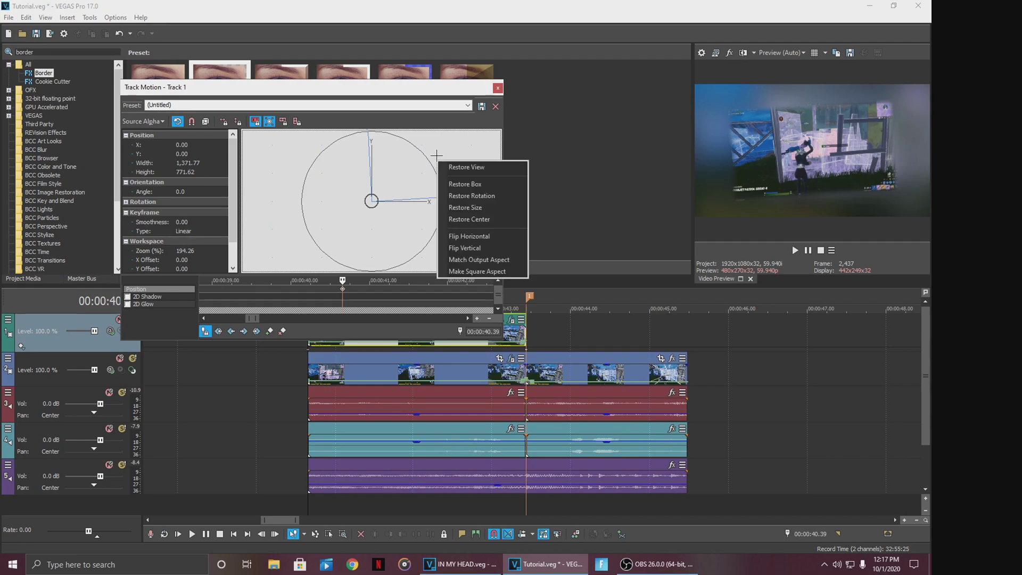
left_click(367, 136)
scroll(366, 155, "down", 5)
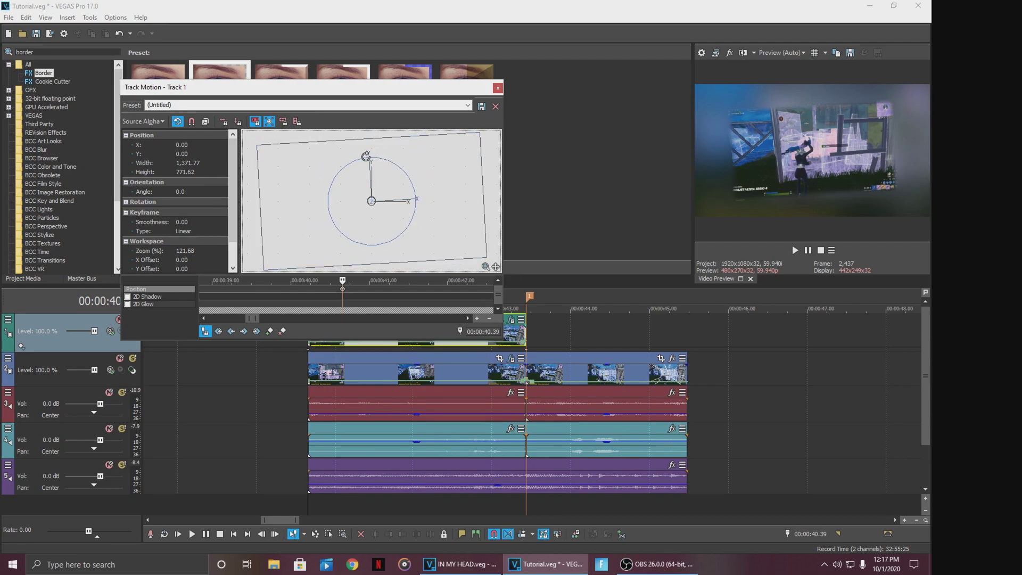
left_click_drag(368, 156, 368, 157)
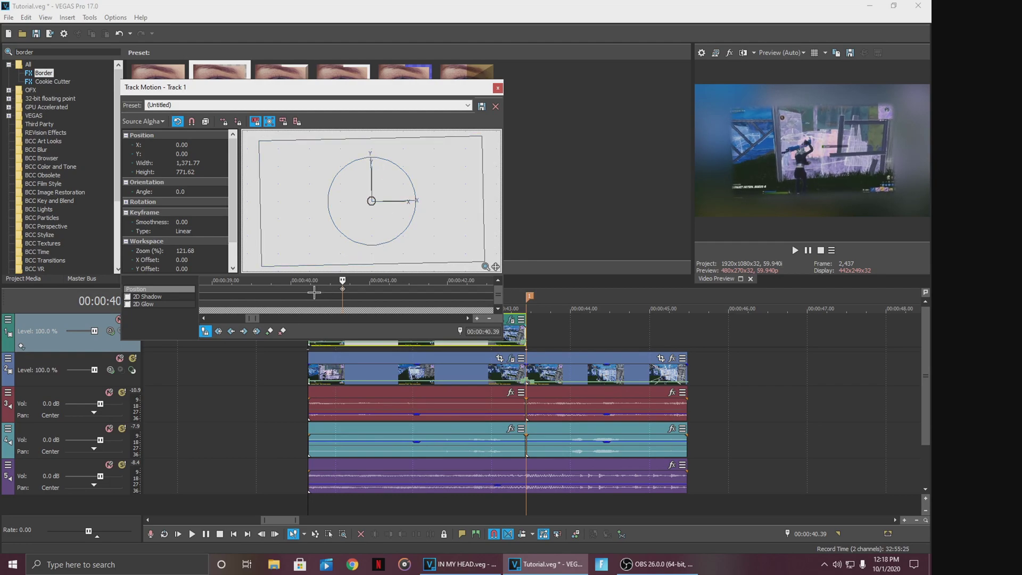
Add a position keyframe at 00:00:41.07 and tilt the track 1 frame slightly clockwise
scroll(359, 288, "up", 3)
scroll(380, 289, "down", 4)
left_click(356, 288)
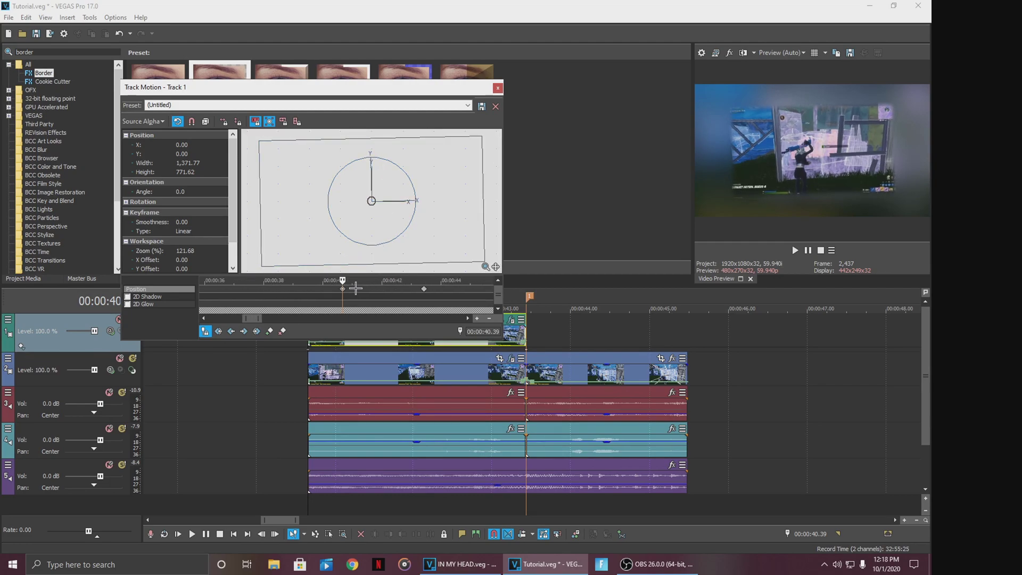
left_click(373, 158)
left_click_drag(375, 158, 374, 160)
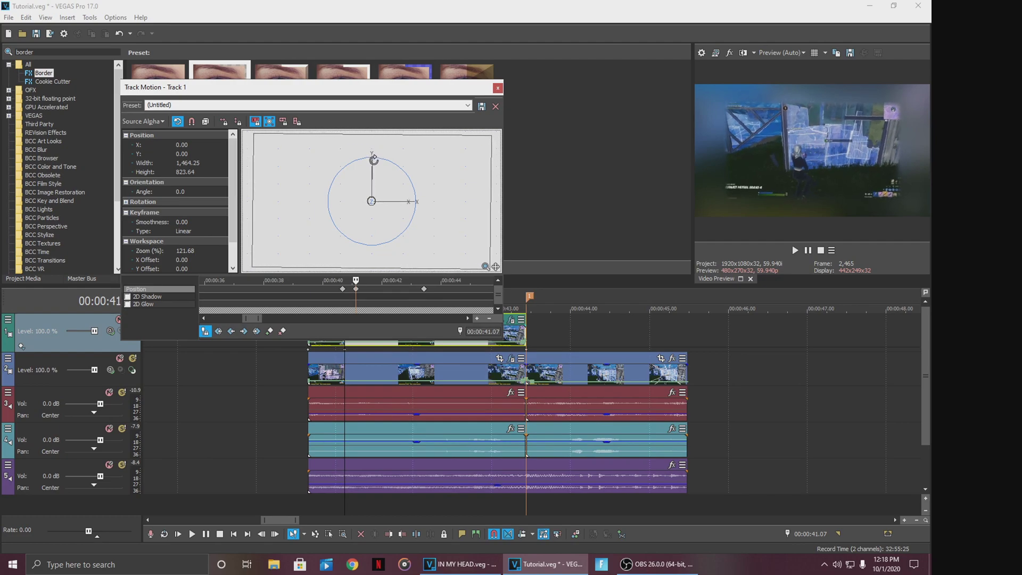
Add position keyframes at 00:00:41.31 and 00:00:41.49, tilting the frame slightly counterclockwise at the first and back clockwise at the second
left_click(367, 288)
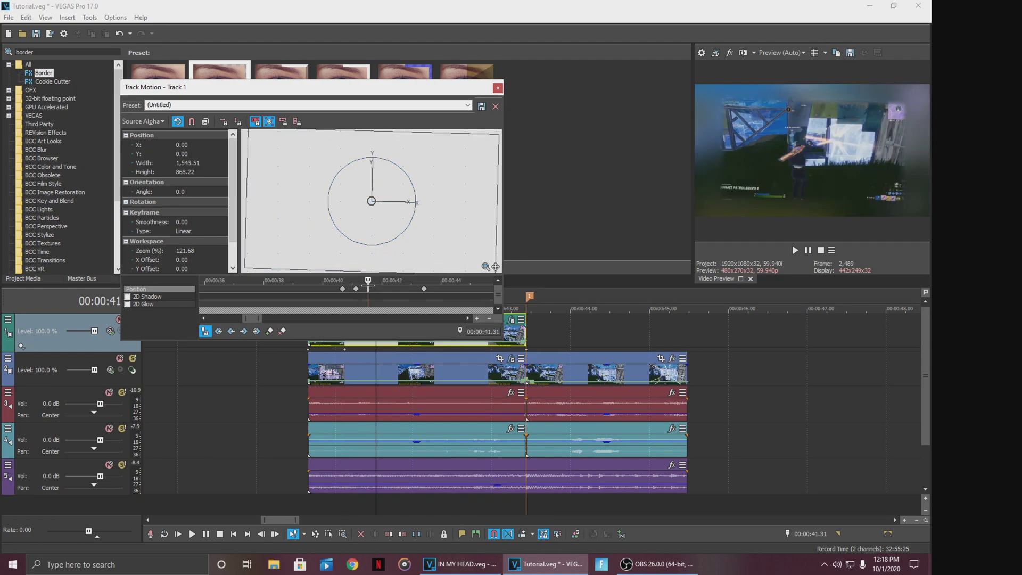
left_click_drag(369, 159, 371, 162)
left_click(376, 289)
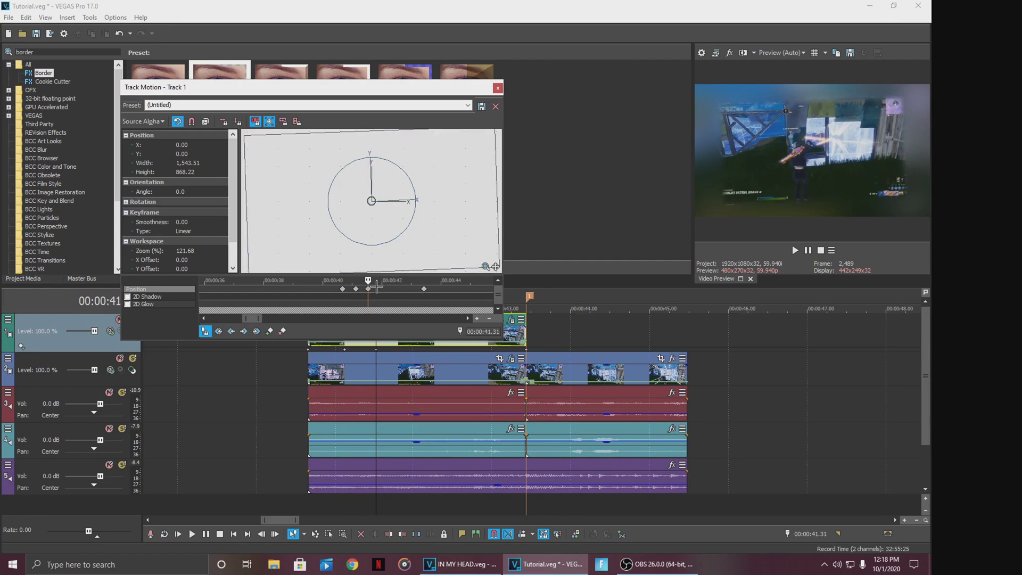
left_click_drag(372, 159, 372, 163)
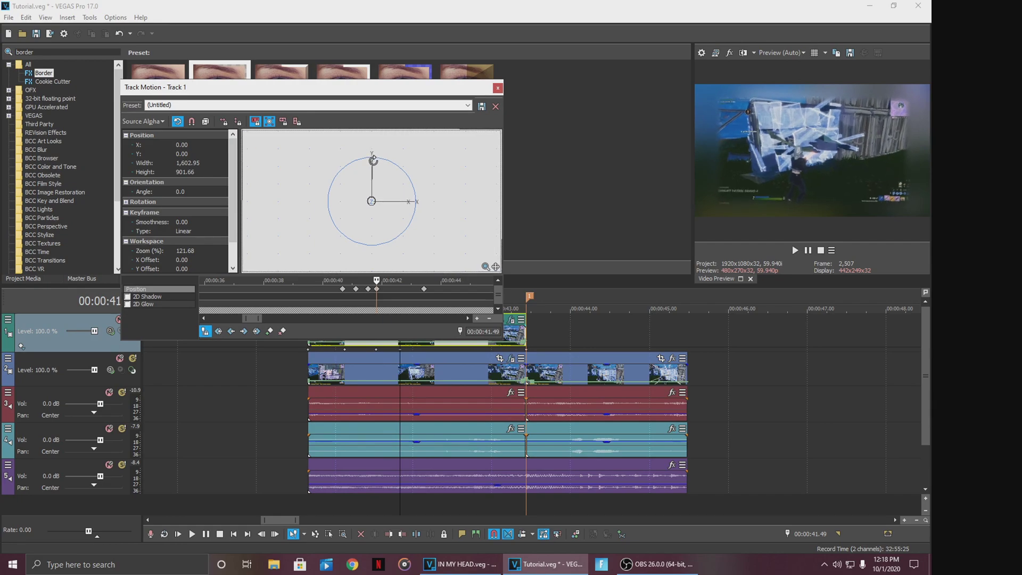
Add position keyframes at 00:00:42.05 with a slight counterclockwise tilt and at 00:00:42.21 with a slight clockwise tilt
left_click(383, 288)
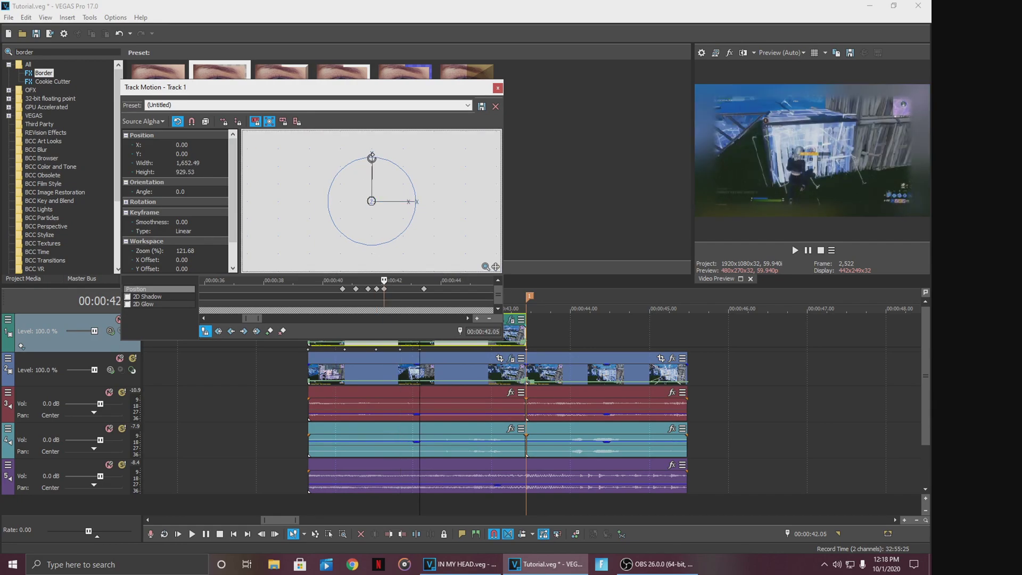
left_click_drag(371, 159, 371, 160)
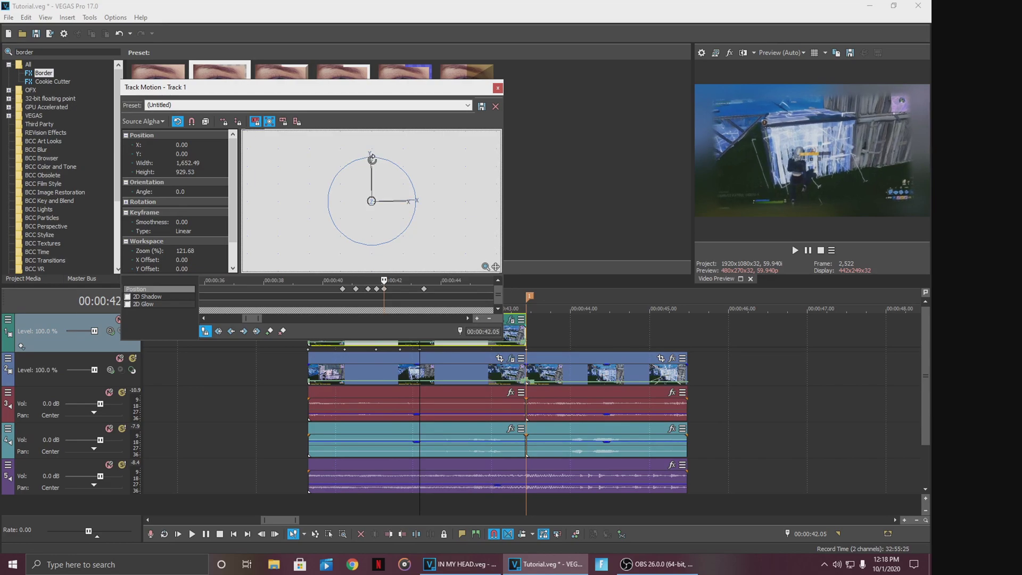
left_click(393, 287)
left_click(371, 157)
left_click_drag(373, 157, 374, 158)
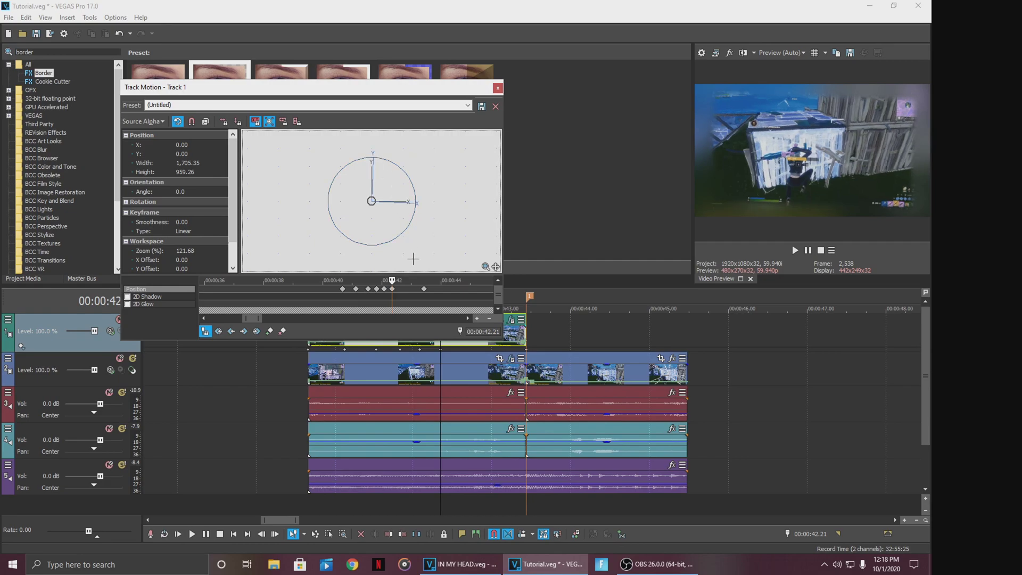
Add a counterclockwise-tilted position keyframe between 00:00:42.21 and 00:00:42.58, and a slightly clockwise-tilted one at 00:00:42.58
left_click(402, 288)
left_click_drag(371, 154, 368, 157)
left_click(410, 281)
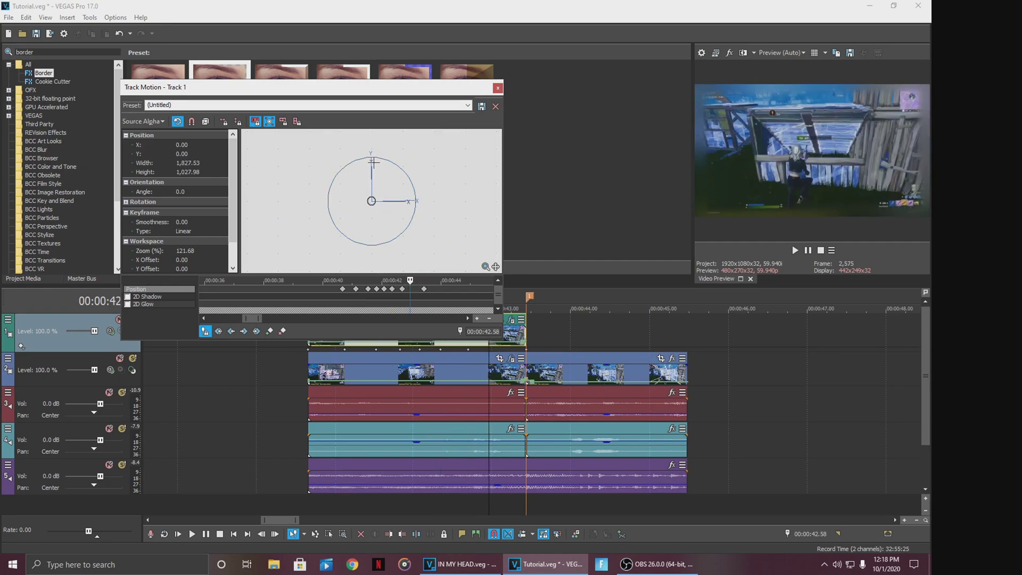
left_click_drag(373, 158, 372, 160)
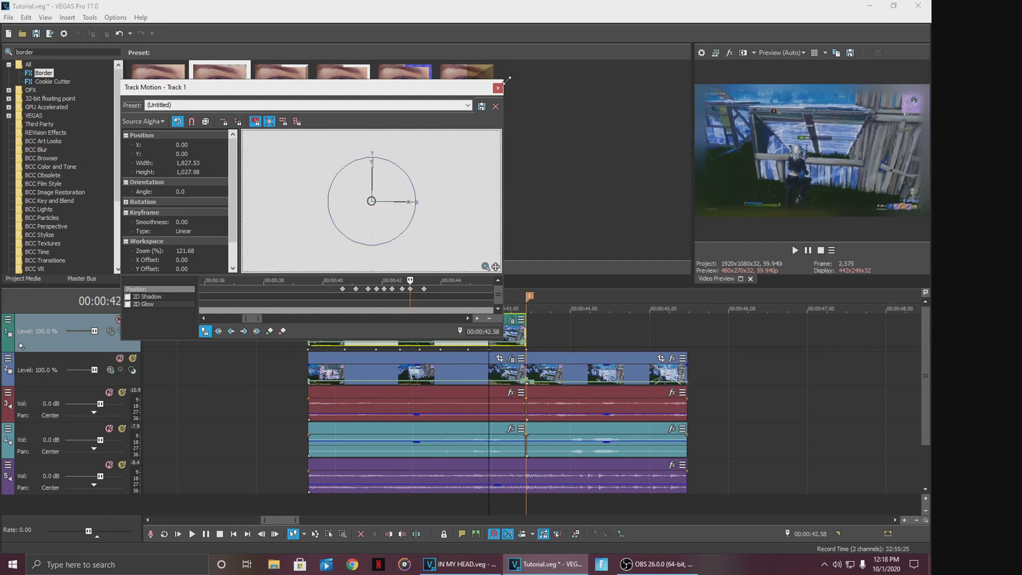
Check the last position keyframe at 00:00:43.26, close Track Motion, and play back the swaying duplicate from just before the clip
left_click(424, 293)
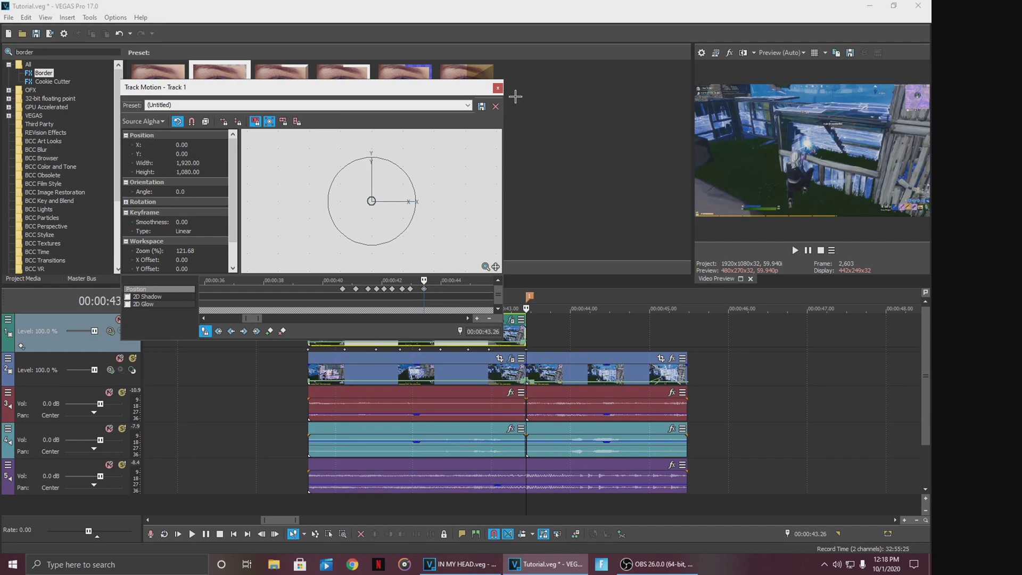
left_click(497, 88)
left_click(296, 324)
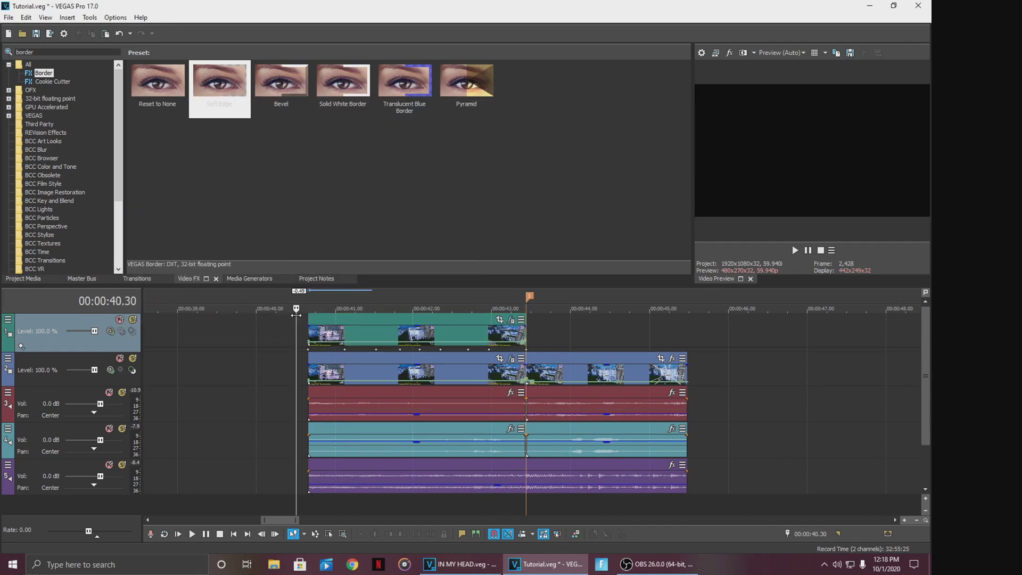
key("space")
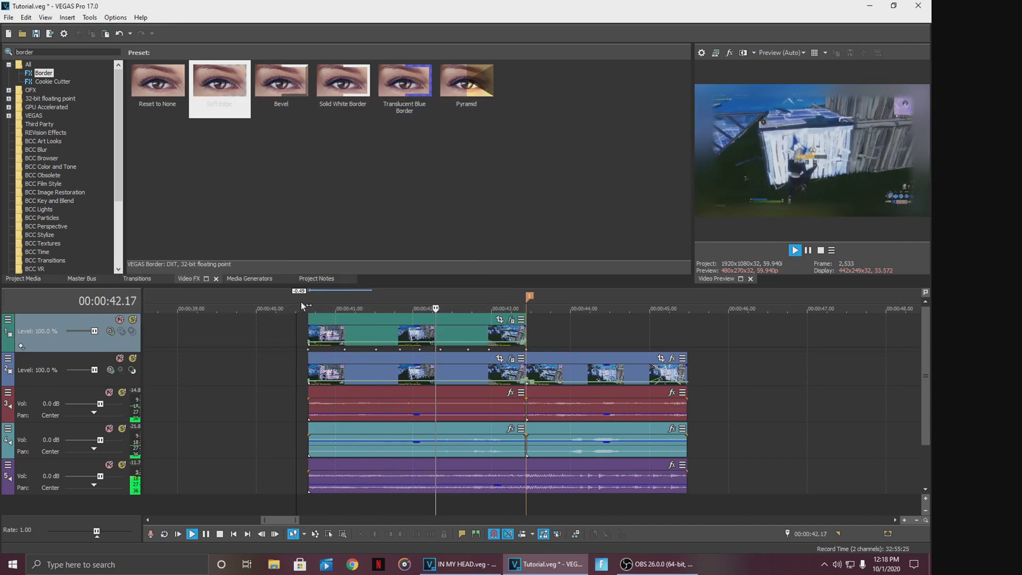
key("Return")
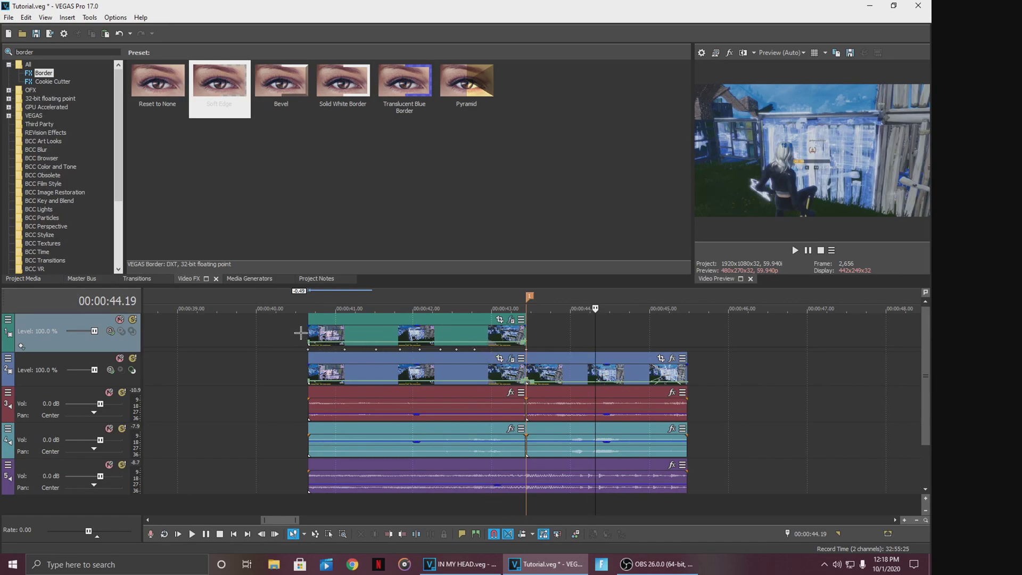
key("space")
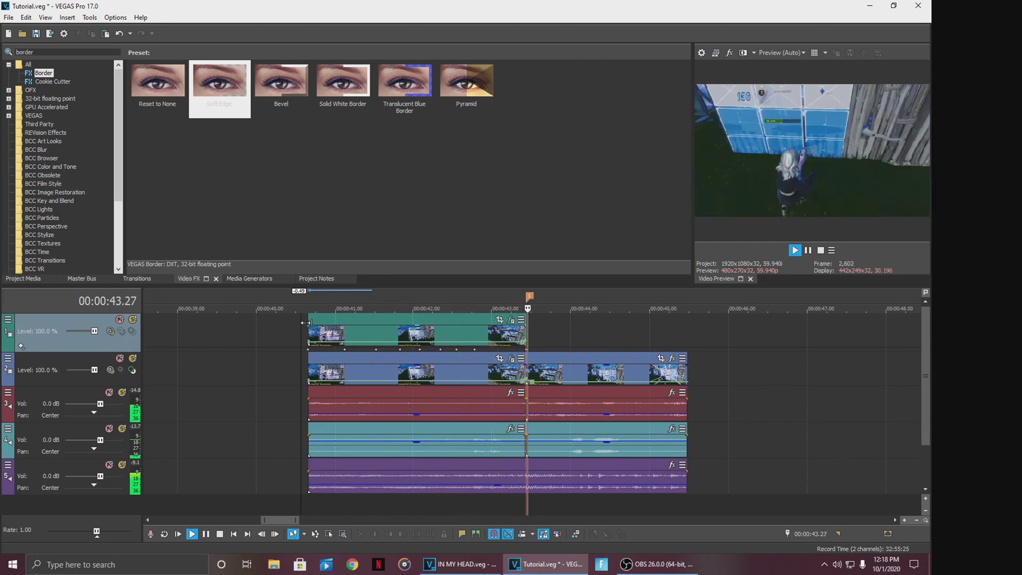
key("Return")
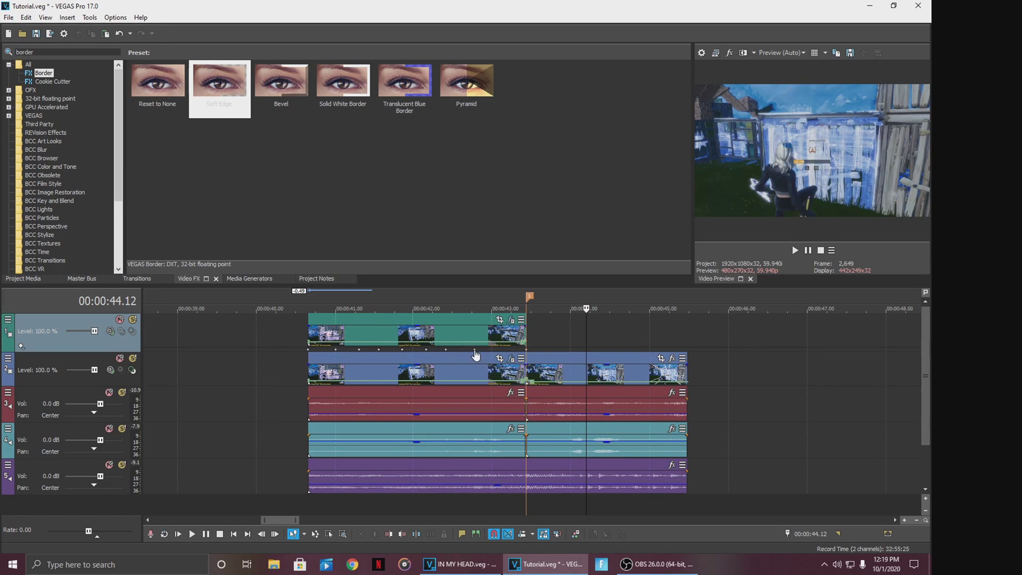
Play the sway animation once more from just before the clip and save the project
left_click(296, 326)
key("space")
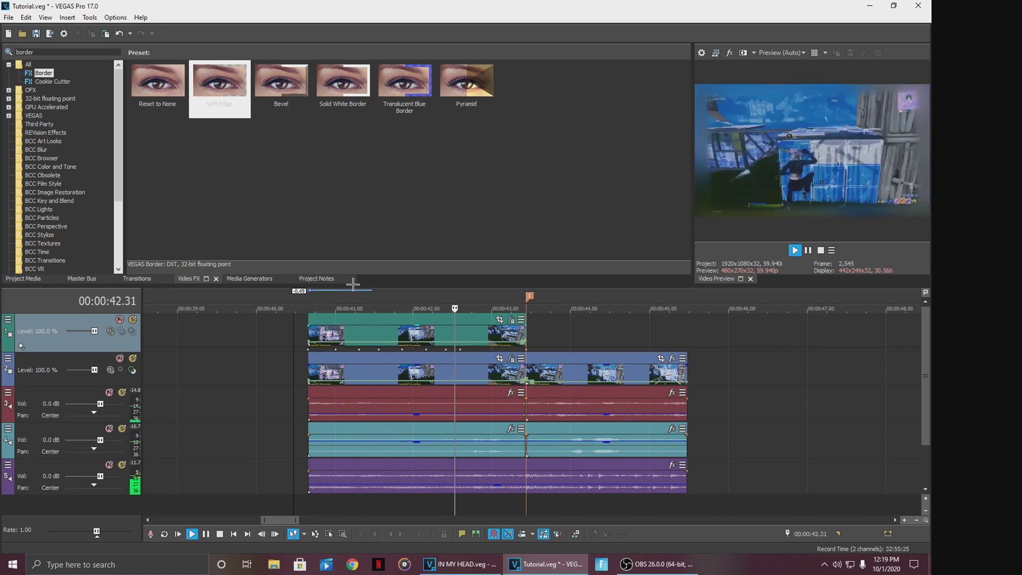
key("space")
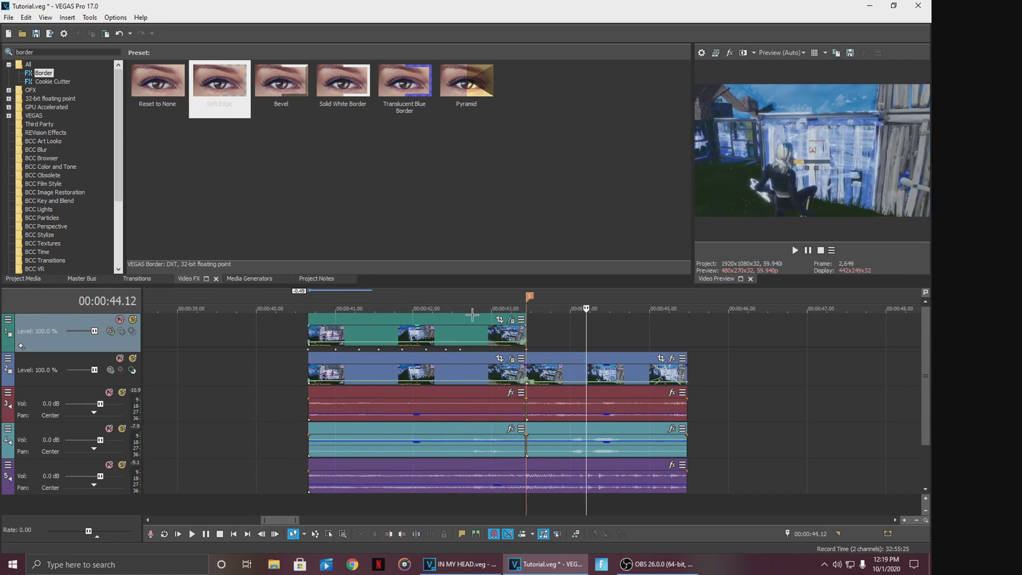
scroll(472, 315, "down", 2)
key("ctrl+s")
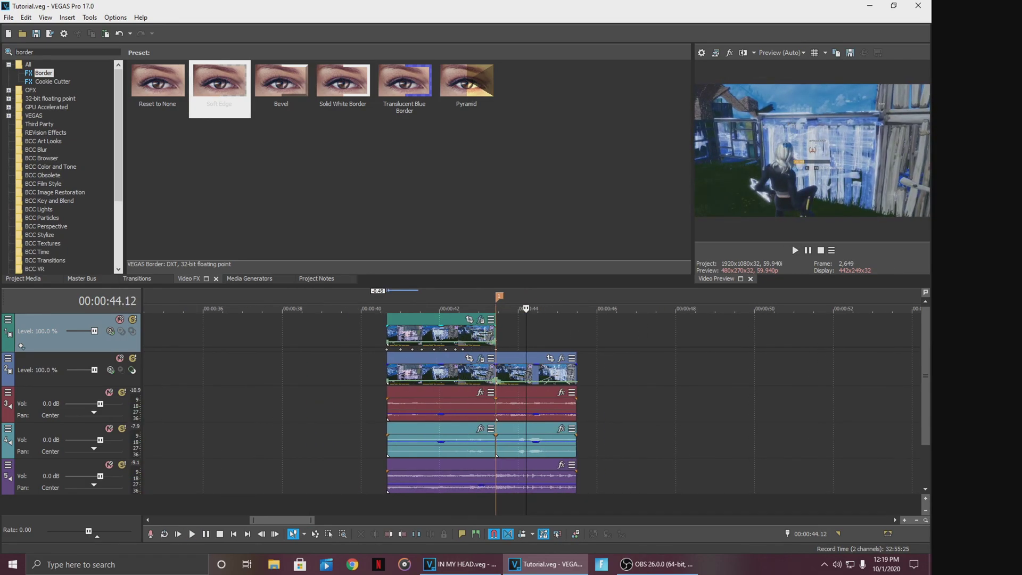
left_click(488, 331)
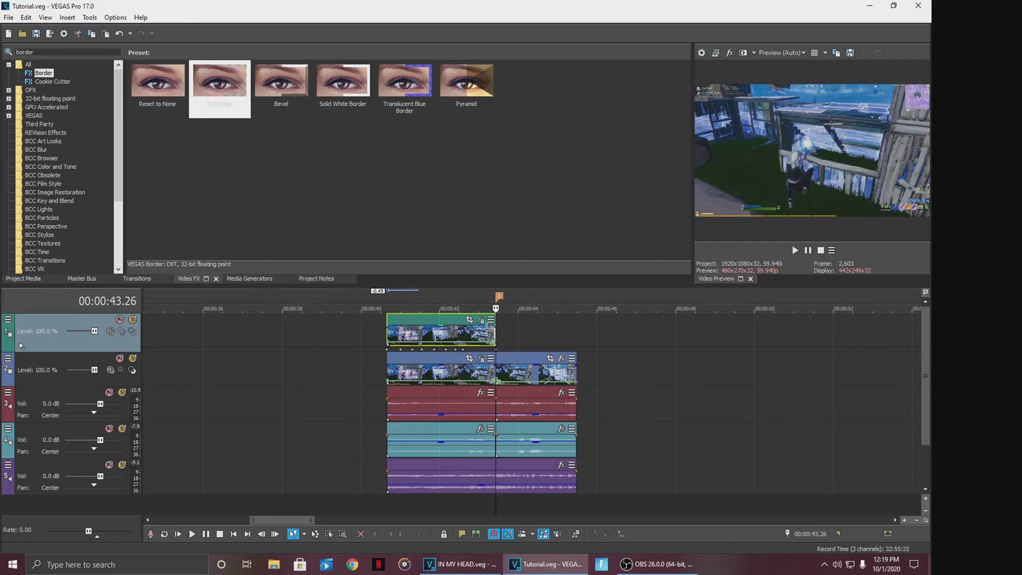
left_click(387, 332)
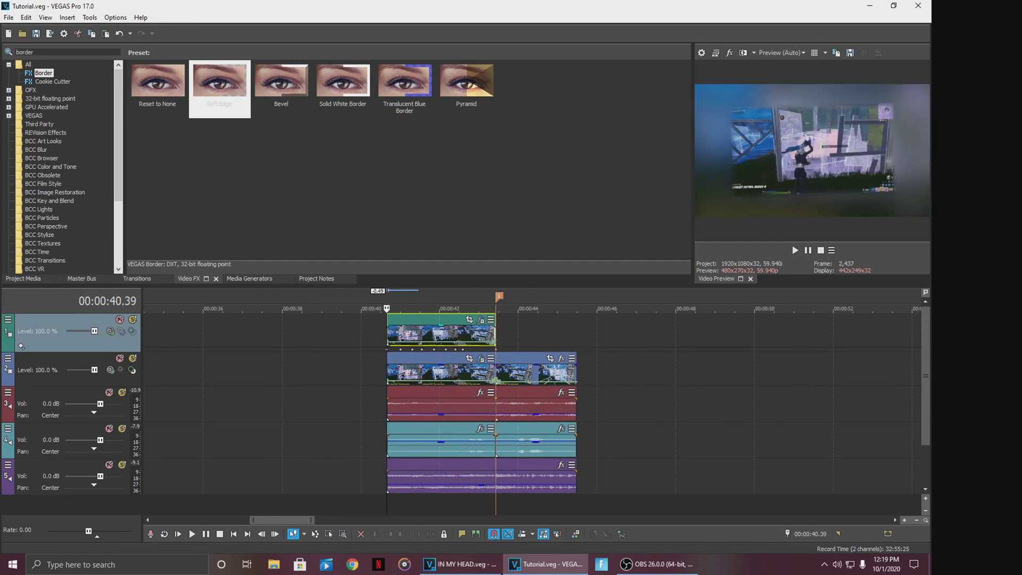
double_click(21, 52)
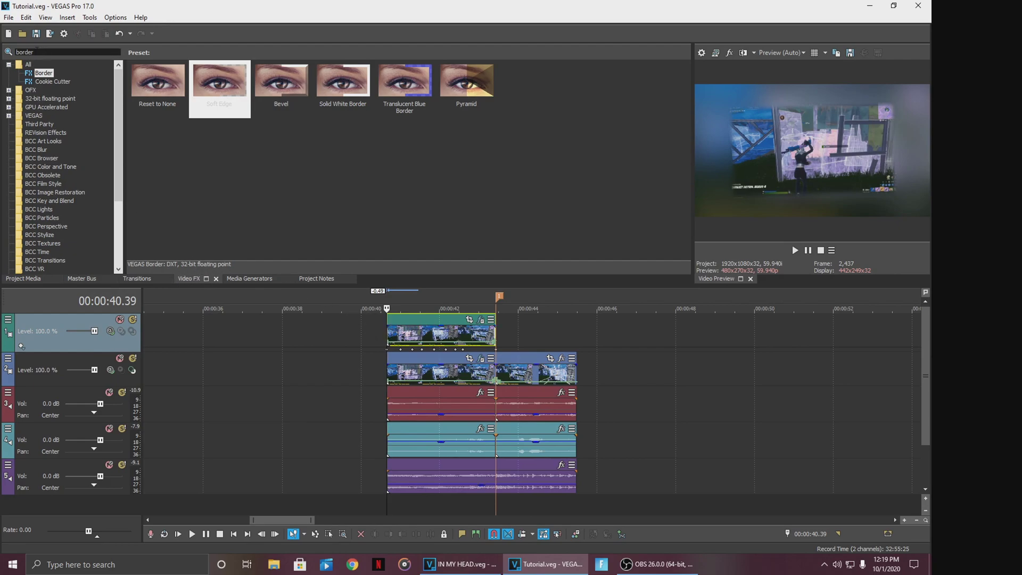
type("black")
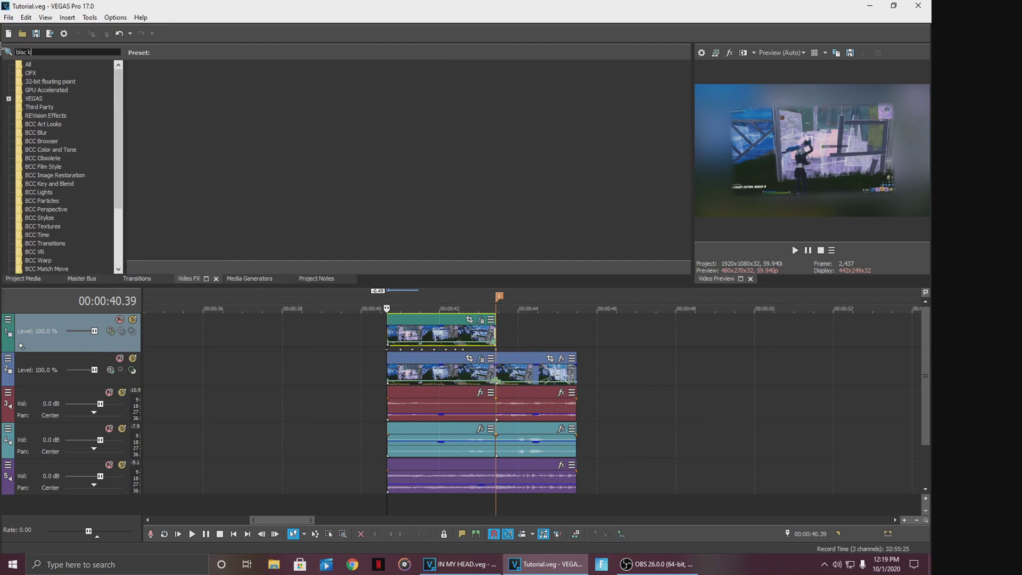
key("BackSpace")
left_click(56, 73)
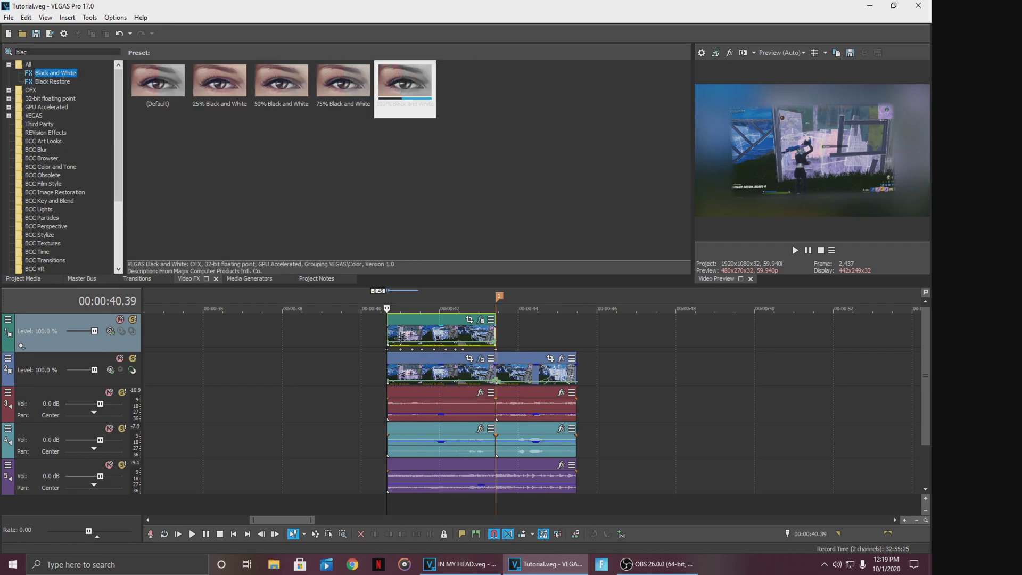
left_click(387, 332)
Search the video effects for "color", apply the default Color Corrector (Secondary) to the track 1 clip, and show its custom controls
left_click(17, 51)
type("color")
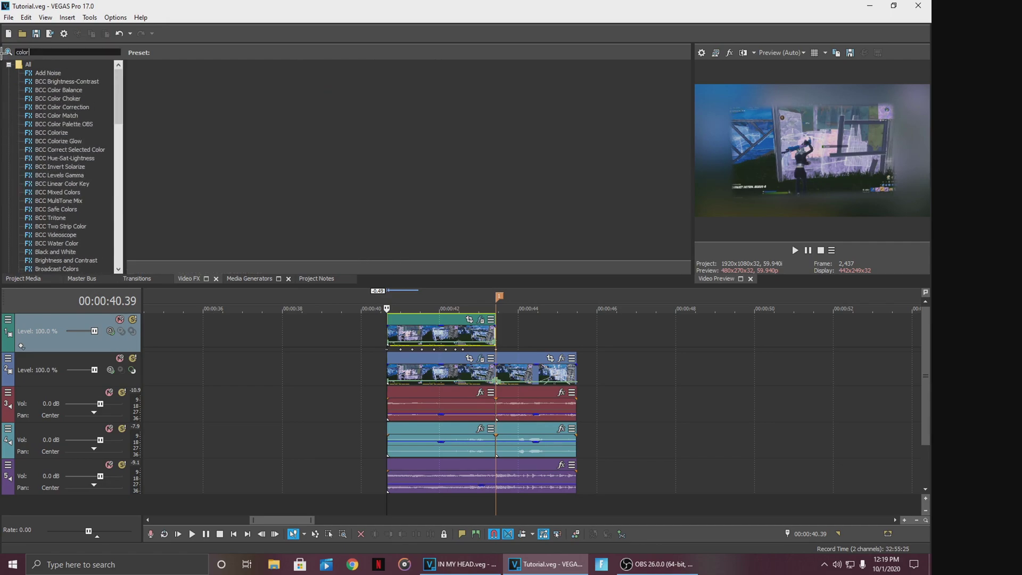
scroll(59, 181, "down", 4)
left_click(83, 192)
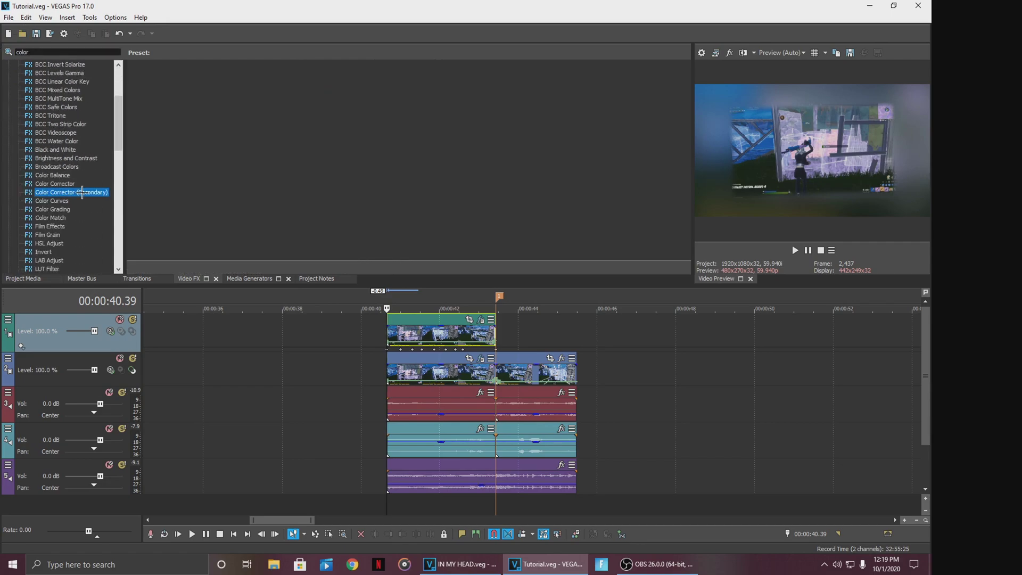
left_click_drag(158, 84, 390, 216)
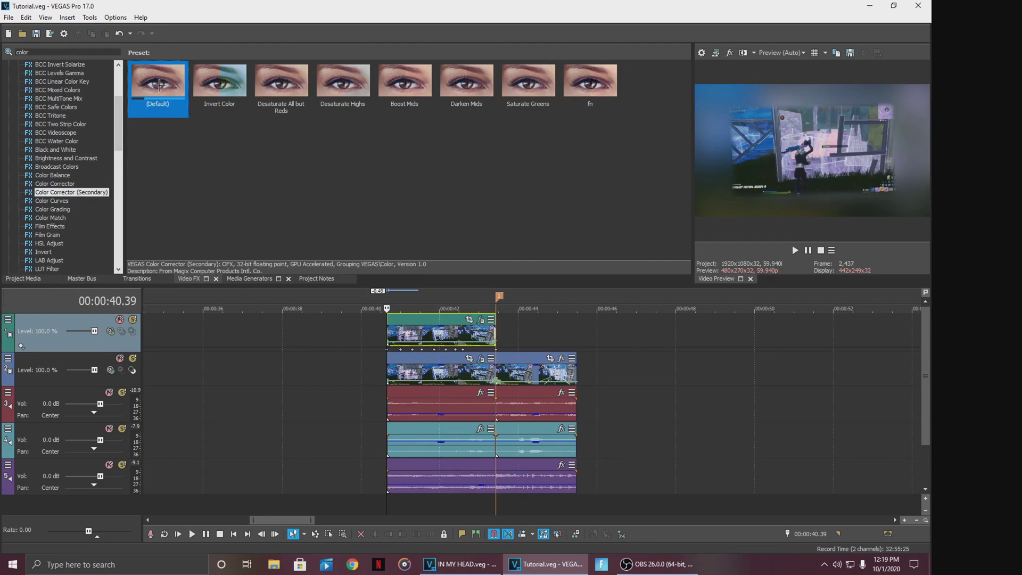
left_click_drag(417, 334, 417, 334)
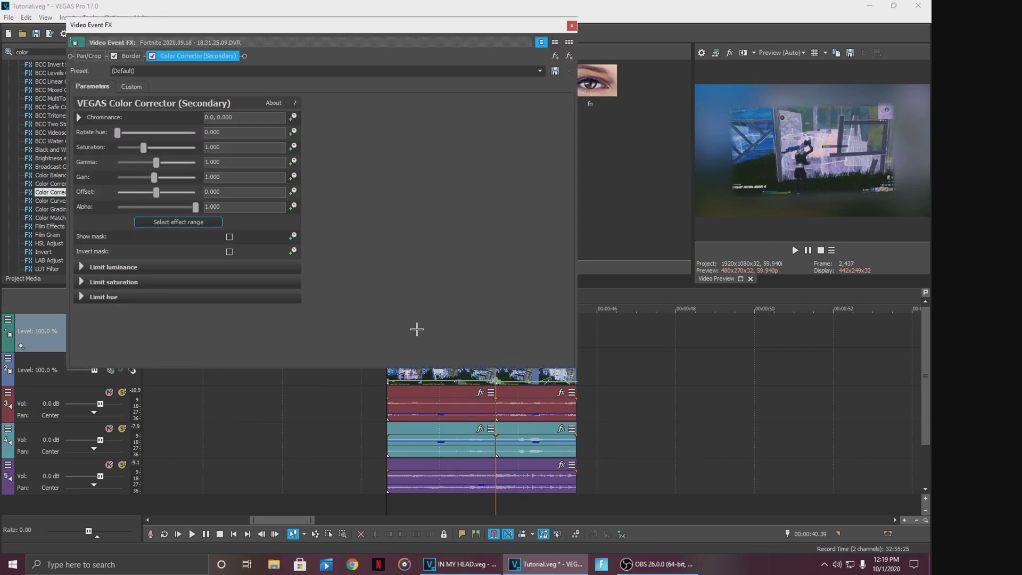
left_click(133, 87)
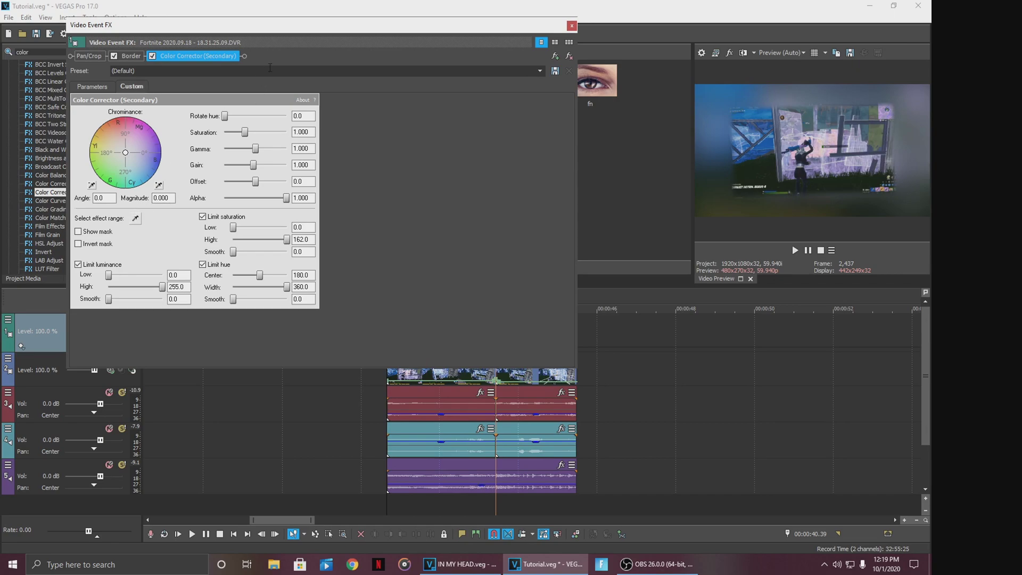
Place the playhead at 00:00:42.04 on the track 1 clip, on a frame showing the character in front of the build
left_click_drag(371, 23, 431, 427)
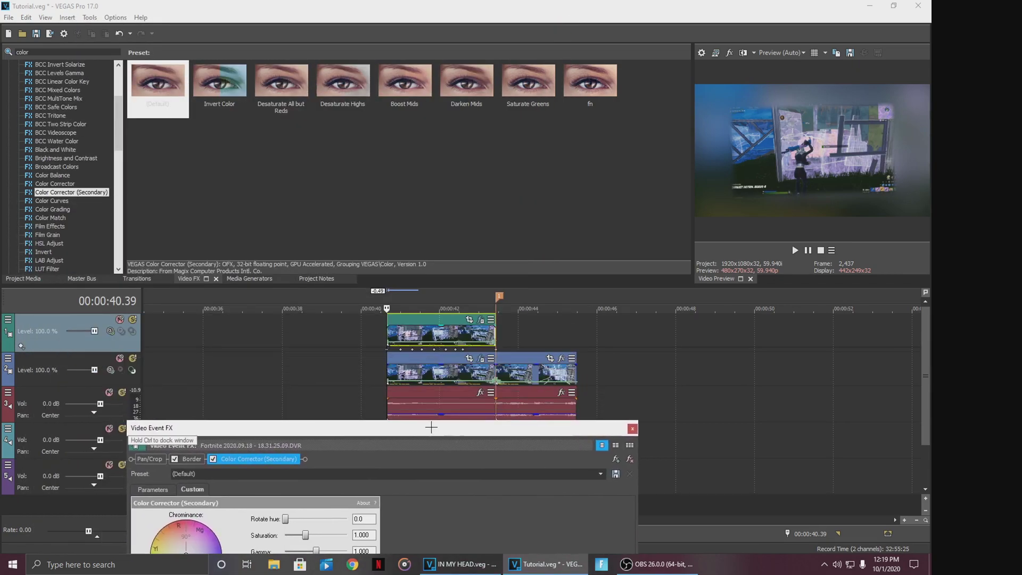
left_click(432, 332)
left_click(451, 335)
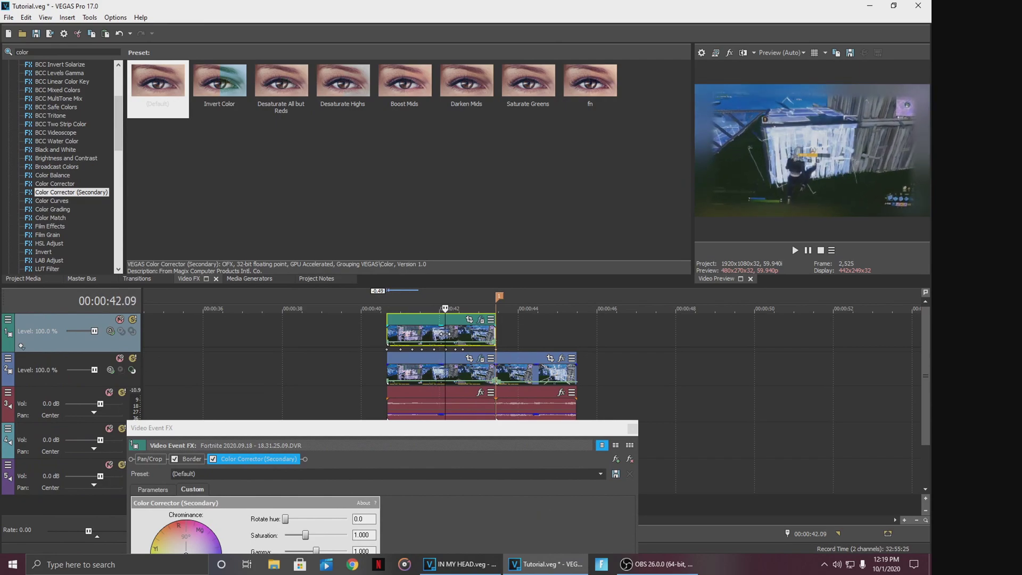
mouse_move(451, 334)
left_mouse_down()
mouse_move(464, 334)
mouse_move(429, 334)
mouse_move(439, 334)
left_mouse_up()
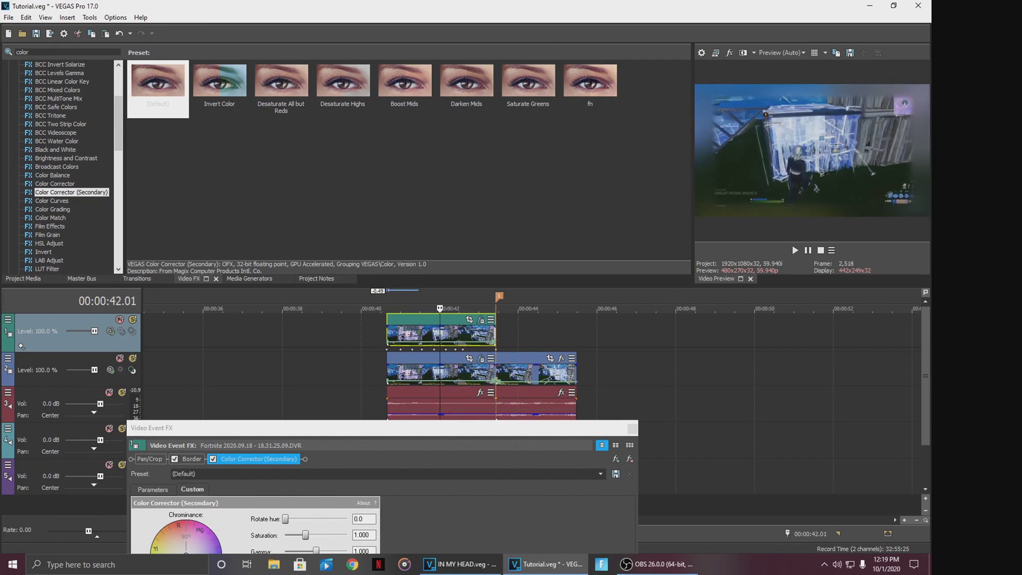
left_click(444, 335)
key("Left")
key("Left")
key("Left")
key("Left")
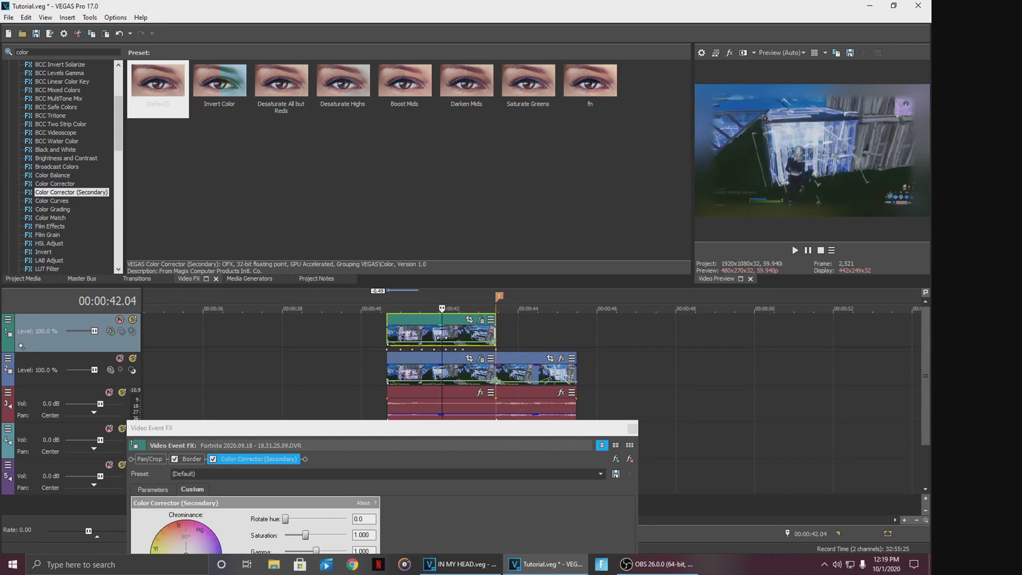
Try sampling the character's dark colour as the effect range, and undo back to before the color corrector was added
left_click_drag(405, 428, 410, 70)
left_click(202, 263)
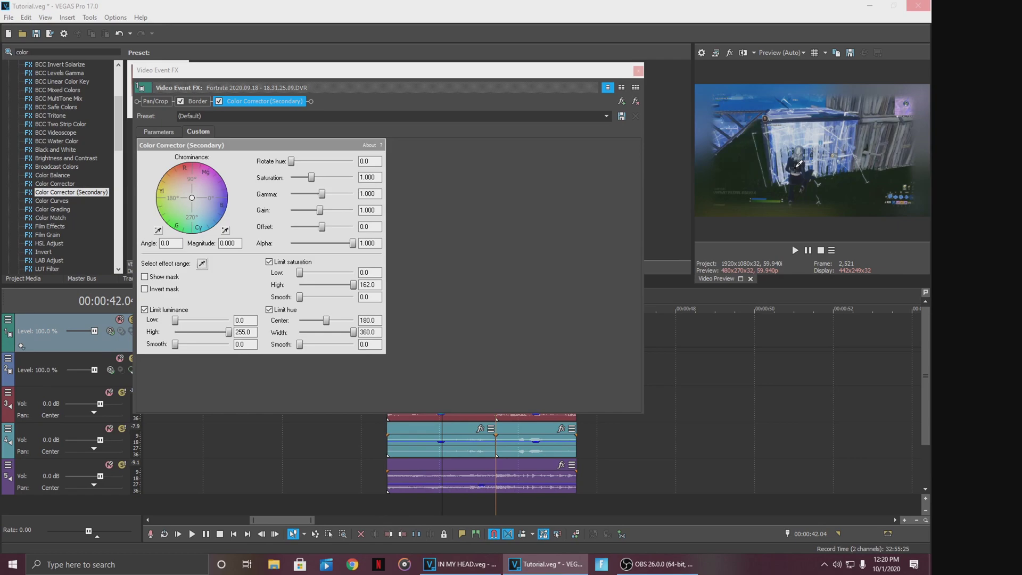
key("alt+Tab")
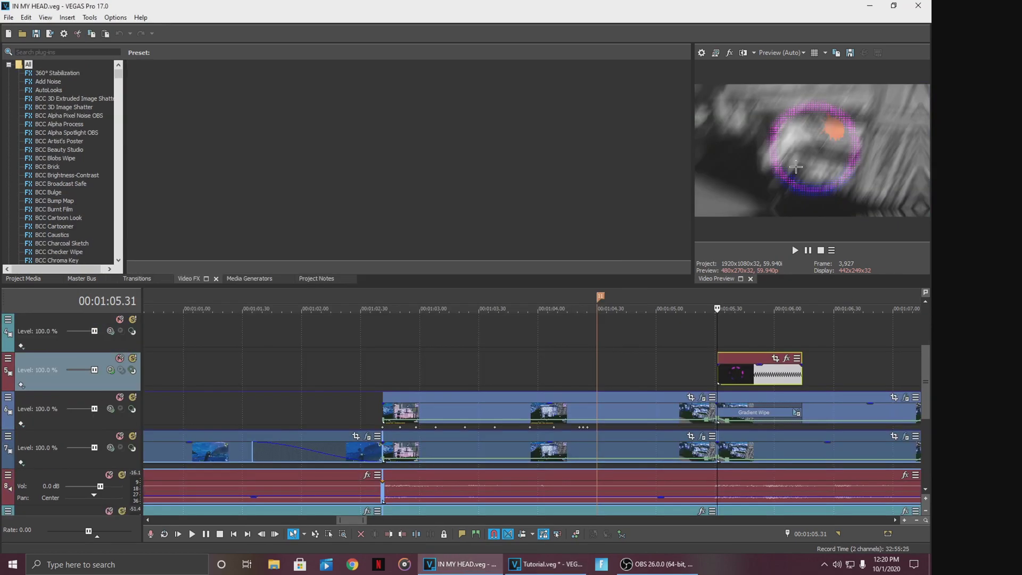
left_click(560, 570)
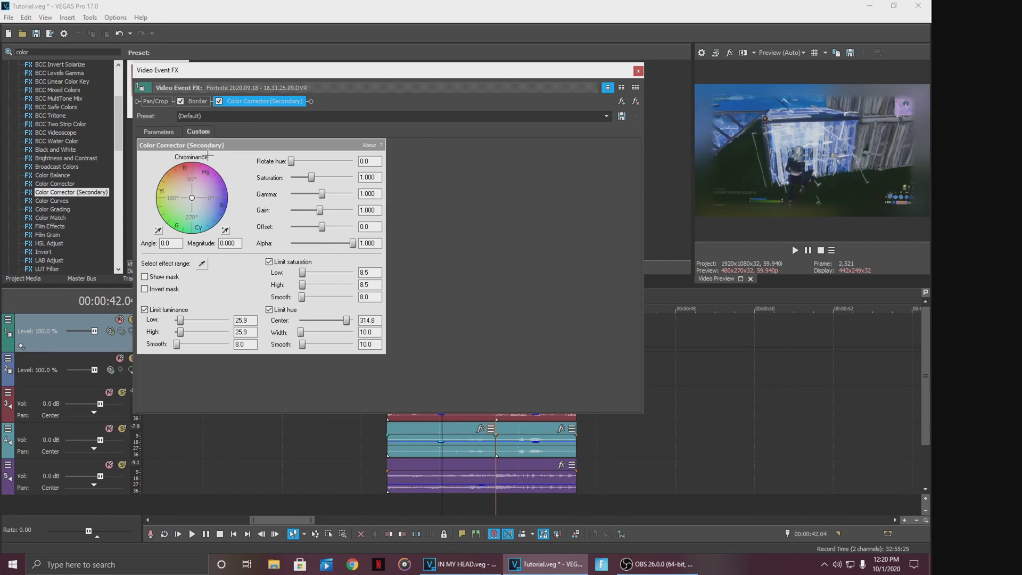
key("ctrl+z")
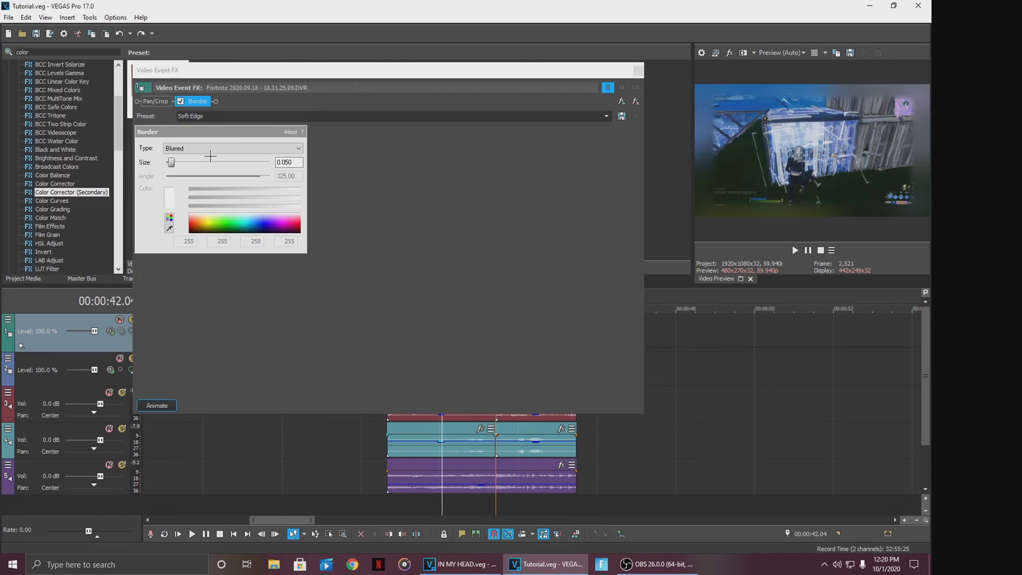
Reapply the default Color Corrector (Secondary) to the track 1 clip and show its custom controls
left_click_drag(344, 76, 358, 263)
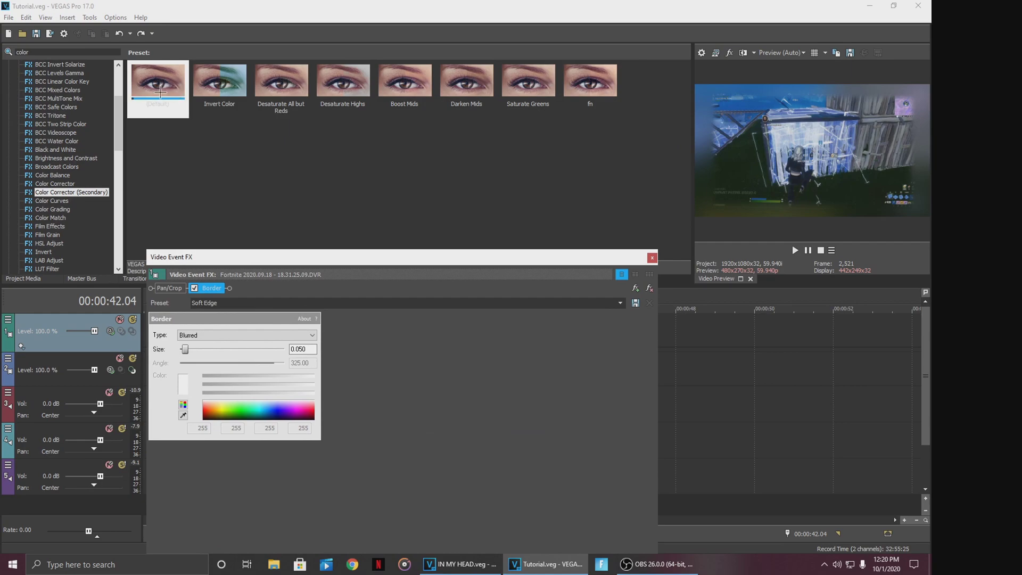
left_click_drag(158, 88, 360, 325)
left_click_drag(363, 258, 316, 83)
left_click(213, 111)
left_click(165, 142)
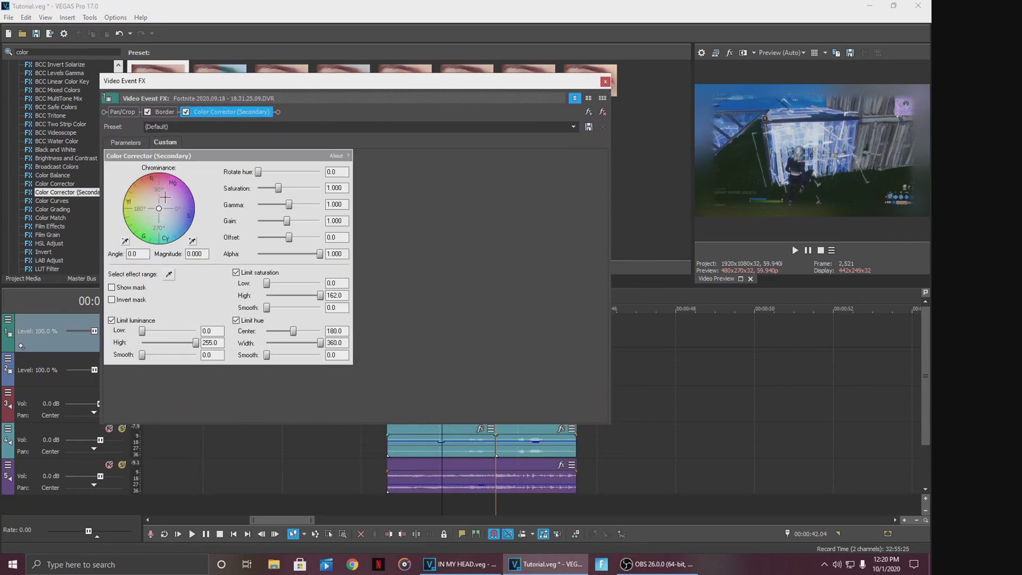
Sample the character's dark colour from the preview as the effect range and turn on Show mask
left_click(168, 274)
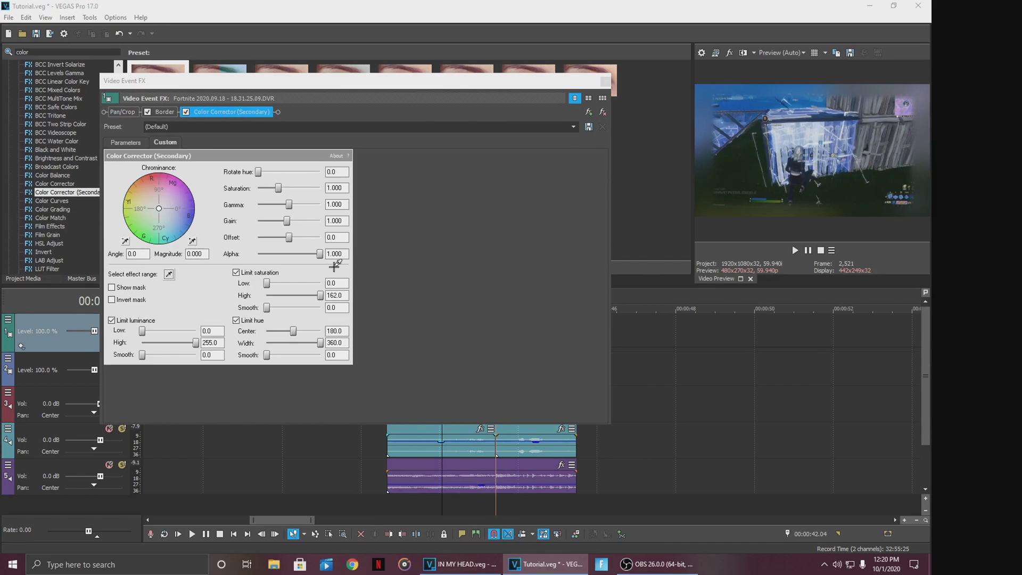
left_click(797, 165)
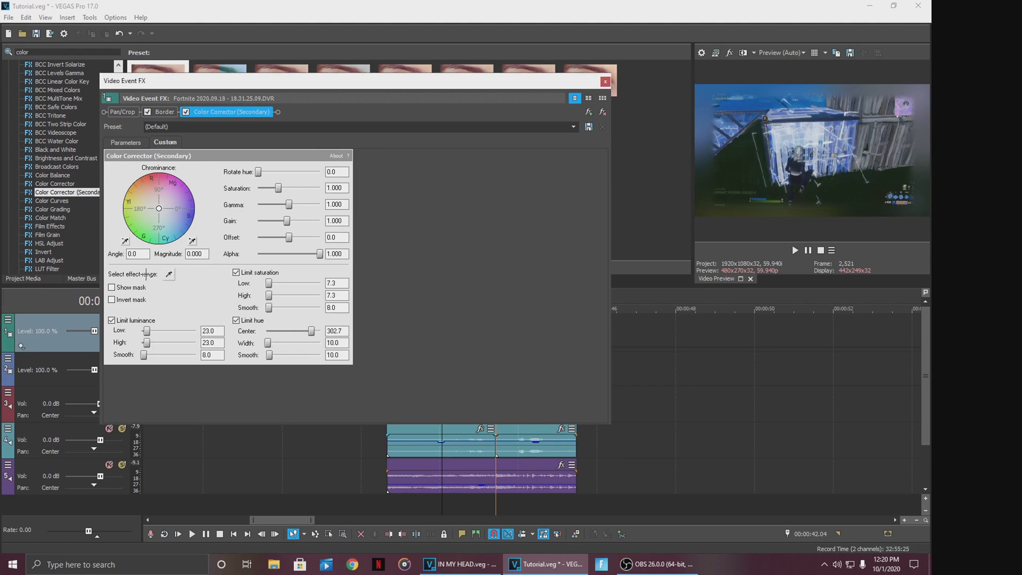
left_click(124, 287)
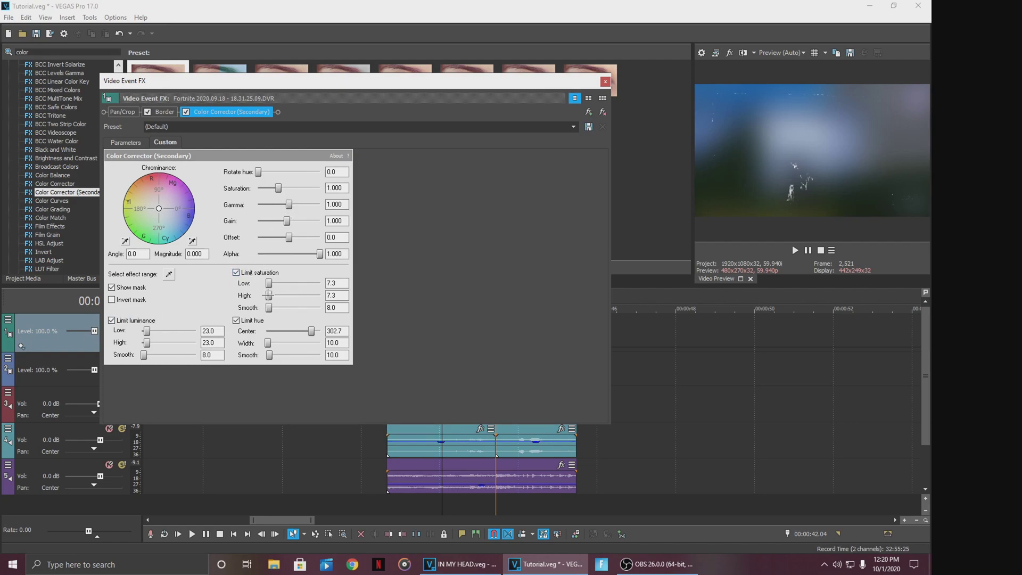
Set the saturation limits to 0.0–162.0 with smooth 0.0, and the luminance limits to 25.2–186.8 with smooth 255.0
left_click_drag(269, 295, 348, 297)
left_click_drag(269, 282, 250, 308)
mouse_move(147, 331)
left_mouse_down()
mouse_move(183, 331)
mouse_move(142, 331)
mouse_move(189, 343)
mouse_move(154, 355)
mouse_move(197, 356)
mouse_move(131, 332)
mouse_move(160, 332)
mouse_move(148, 334)
left_mouse_up()
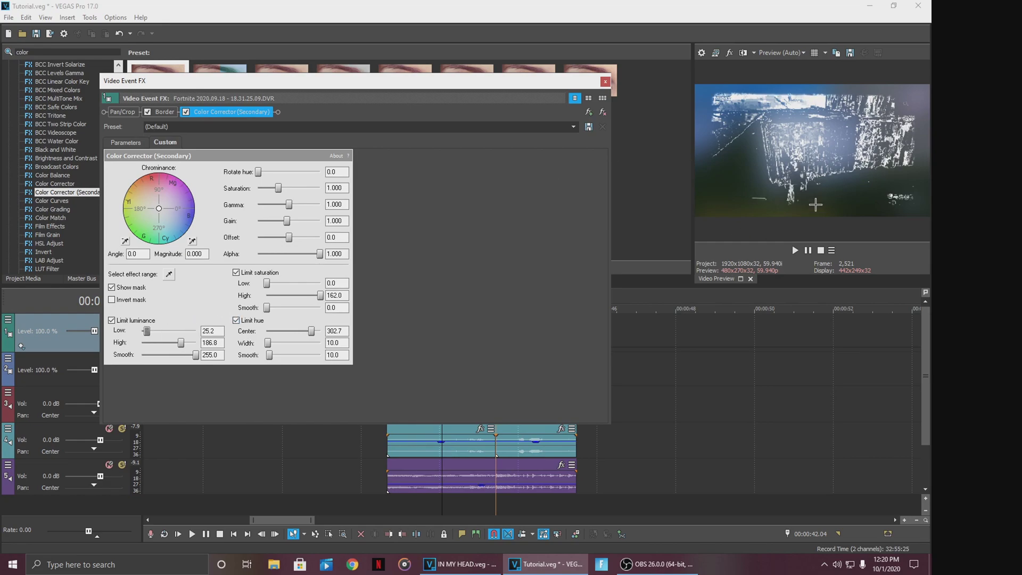
Invert the mask, reduce the saturation to 0.000, and turn off Show mask
left_click(112, 300)
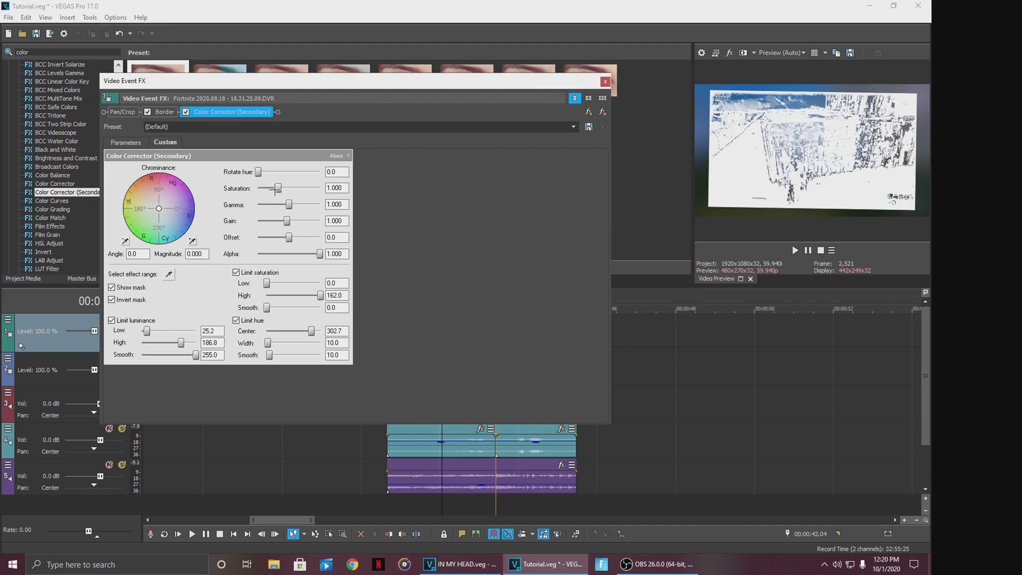
left_click_drag(278, 187, 258, 187)
left_click(111, 287)
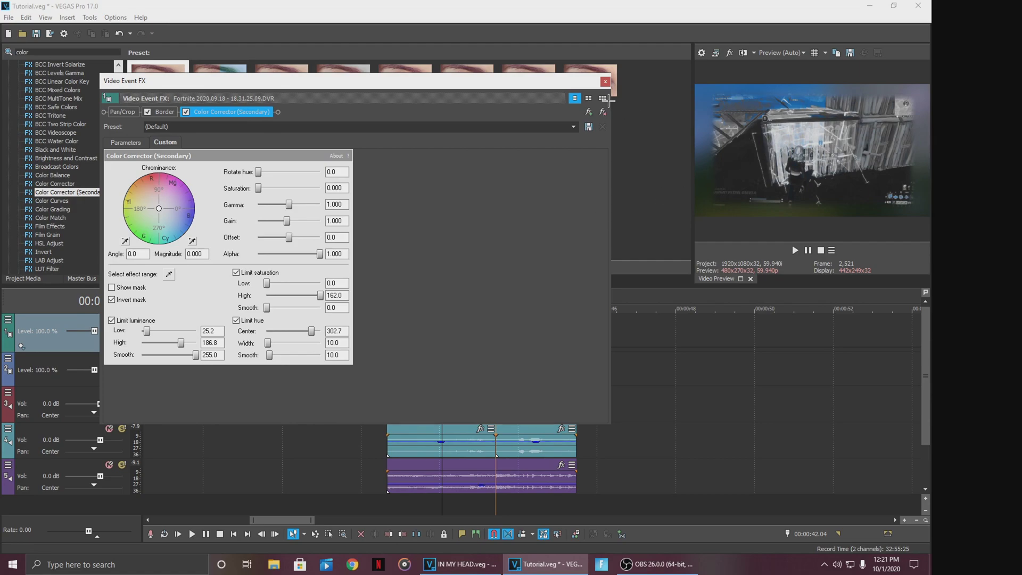
Copy the track 2 clip that follows the marker onto track 1, aligning its start with the marker
left_click(604, 81)
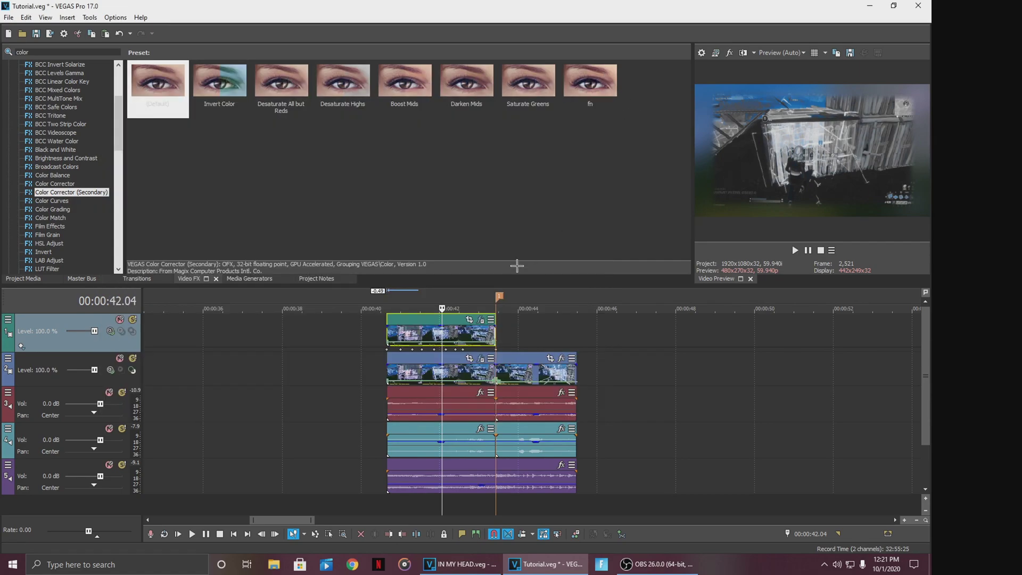
mouse_move(442, 330)
left_mouse_down()
mouse_move(397, 336)
mouse_move(440, 334)
left_mouse_up()
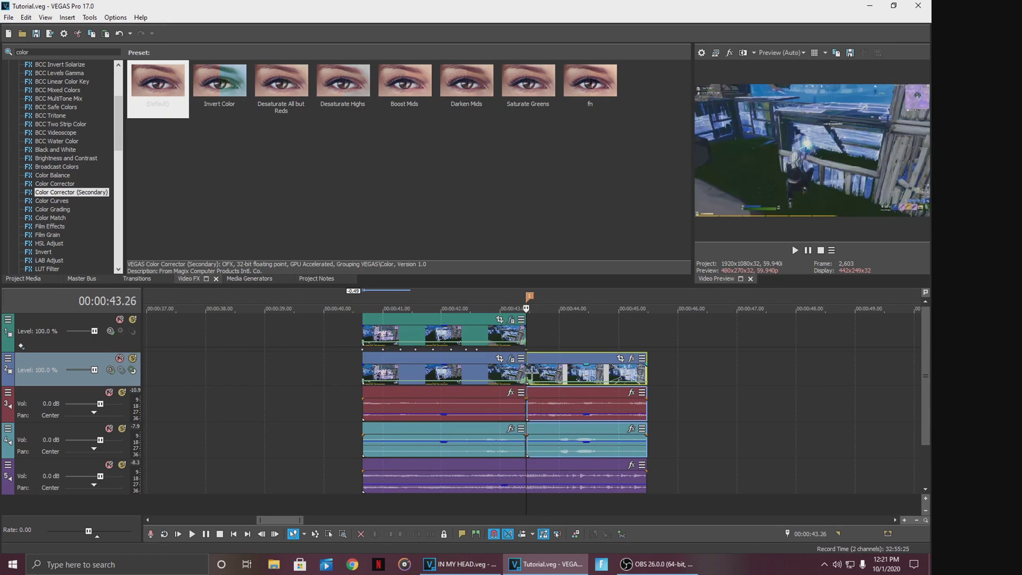
left_click(565, 371)
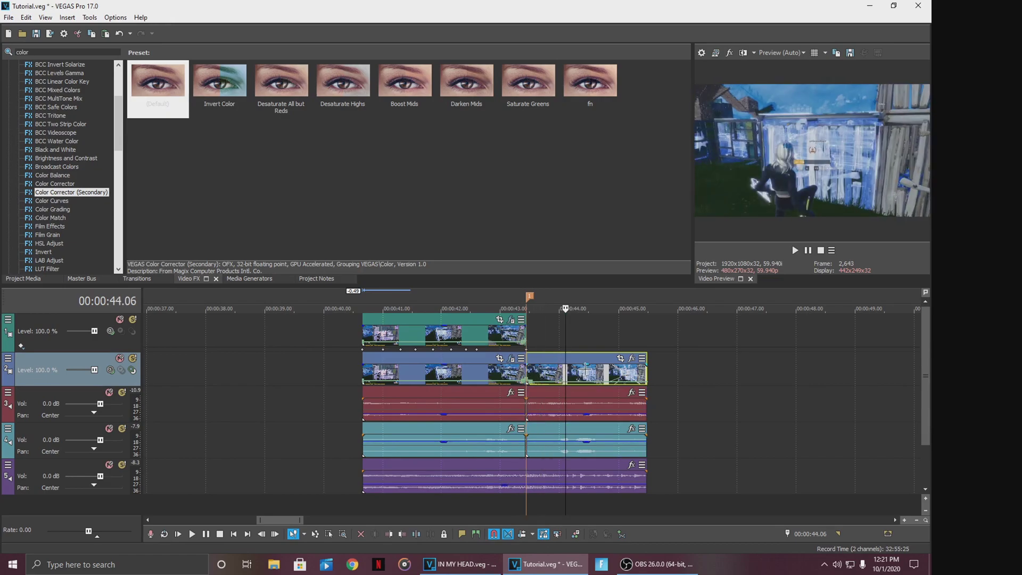
left_click_drag(557, 369, 590, 376)
scroll(539, 328, "up", 1)
left_click(449, 328)
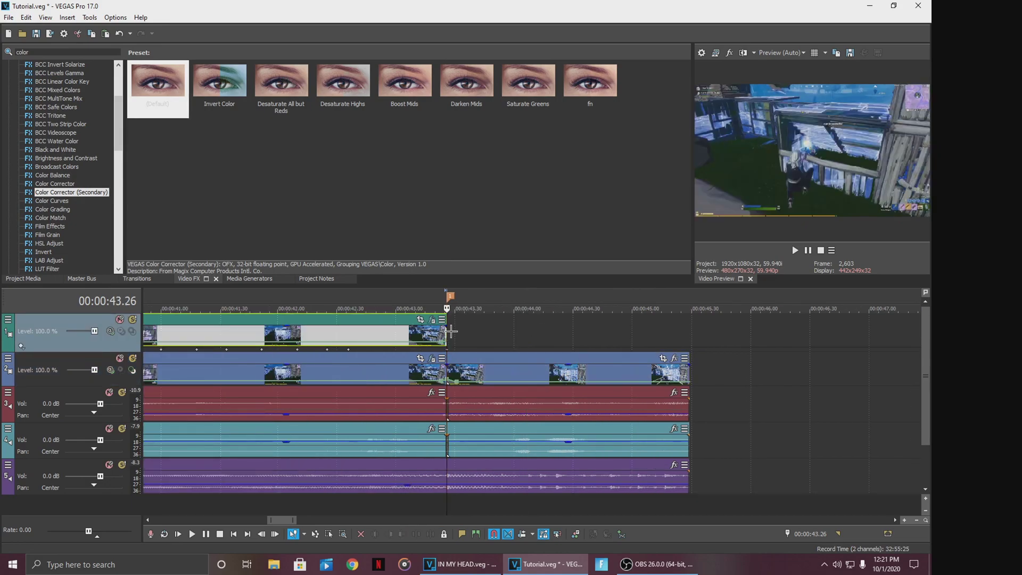
left_click(479, 331)
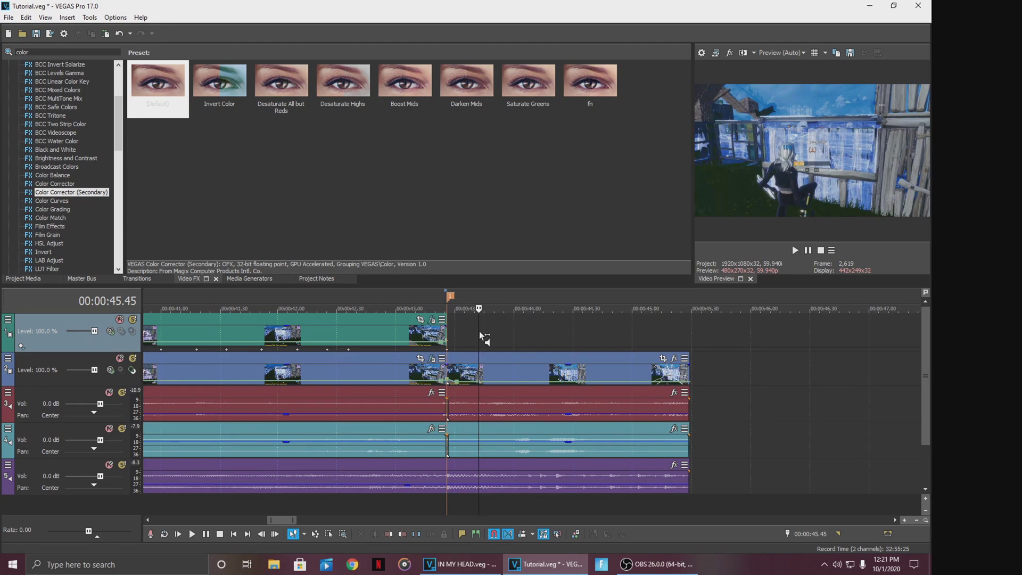
key("ctrl+v")
left_click_drag(524, 330, 493, 340)
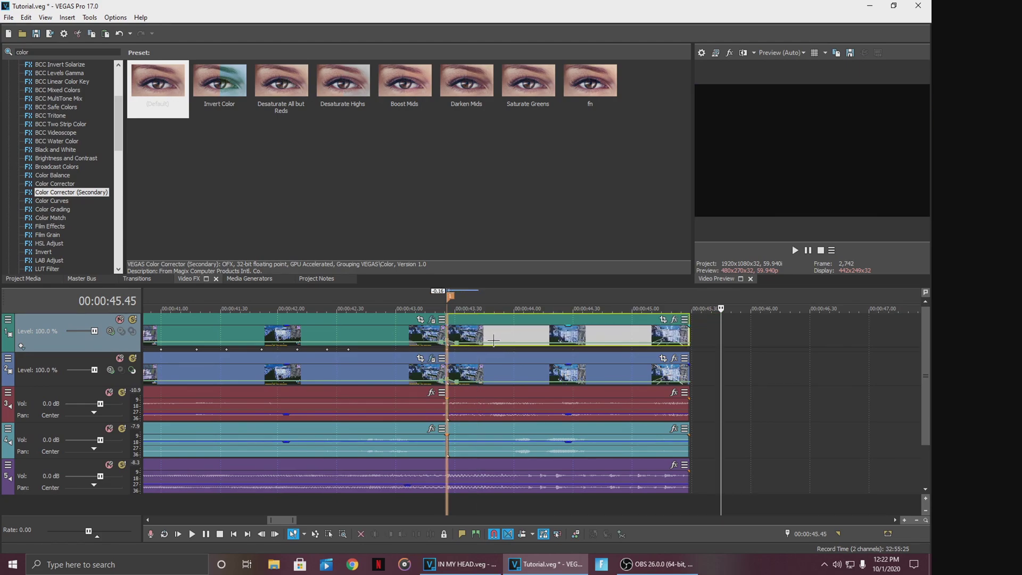
Shift the track 1 copy 11 frames later to separate it from the clip before the marker
left_click(449, 342)
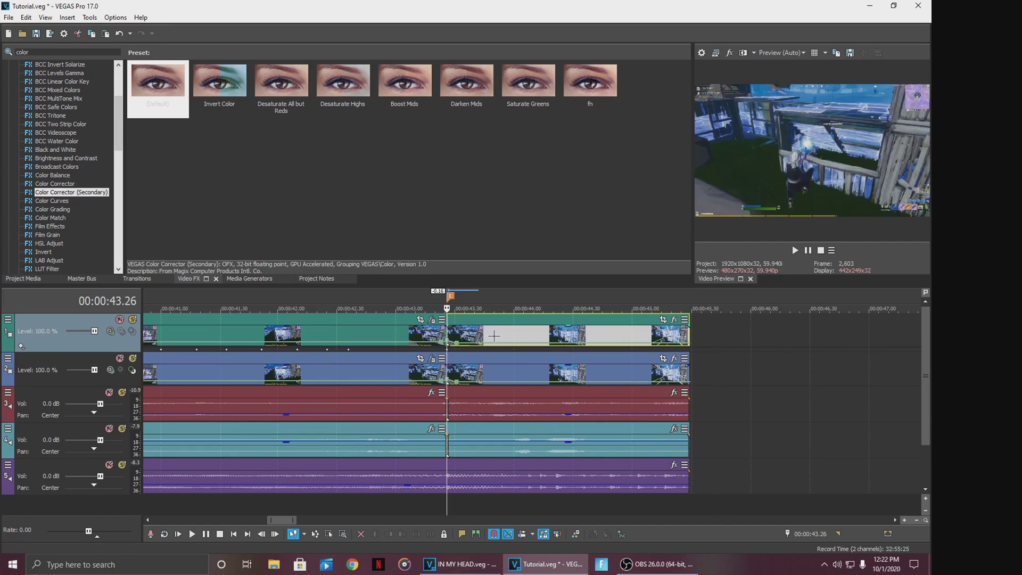
scroll(494, 336, "down", 2)
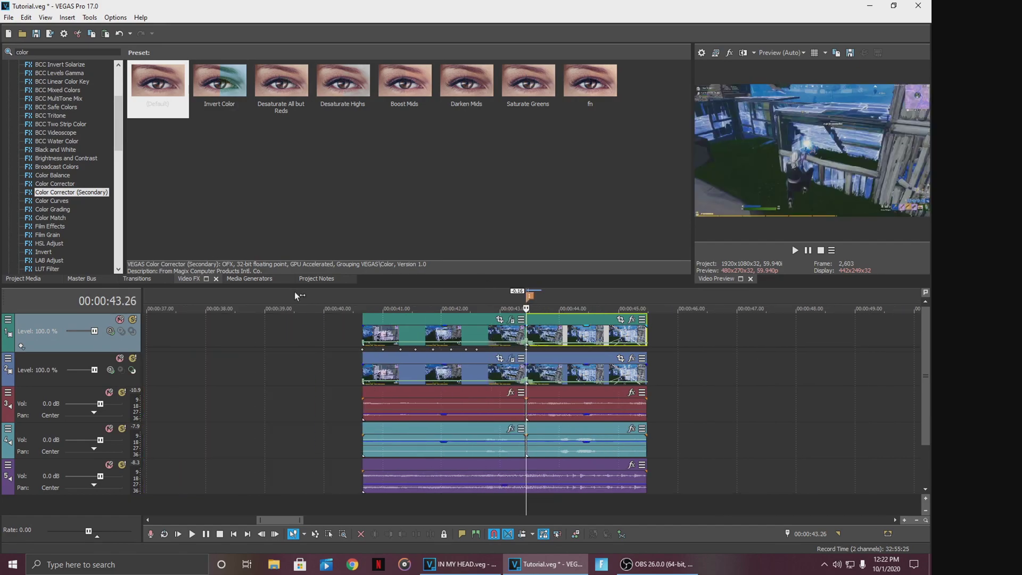
left_click_drag(541, 334, 553, 334)
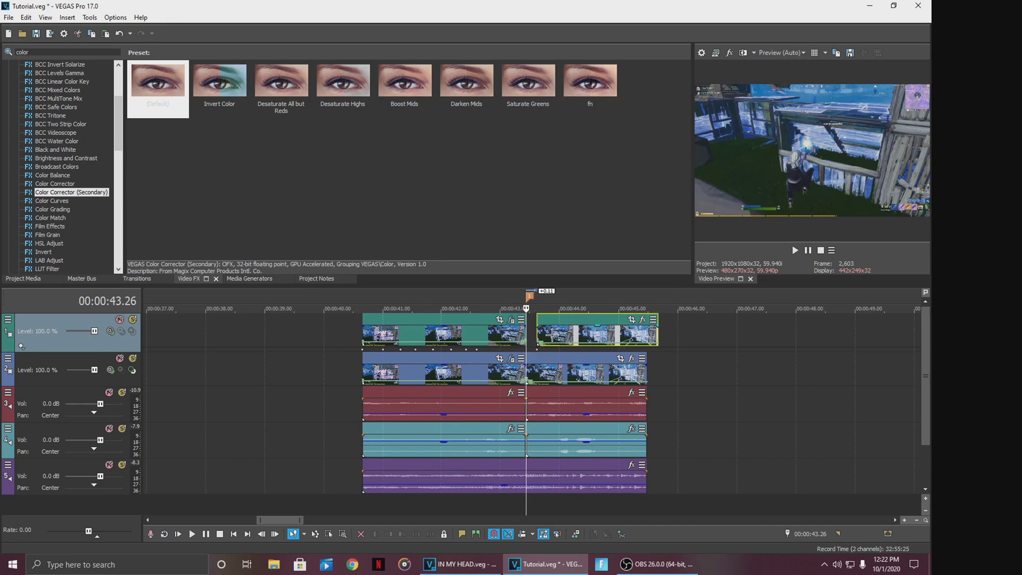
left_click(537, 334)
Find the Gradient Wipe transition and apply its Paint Splatter preset to the start of the track 1 copy
left_click(153, 279)
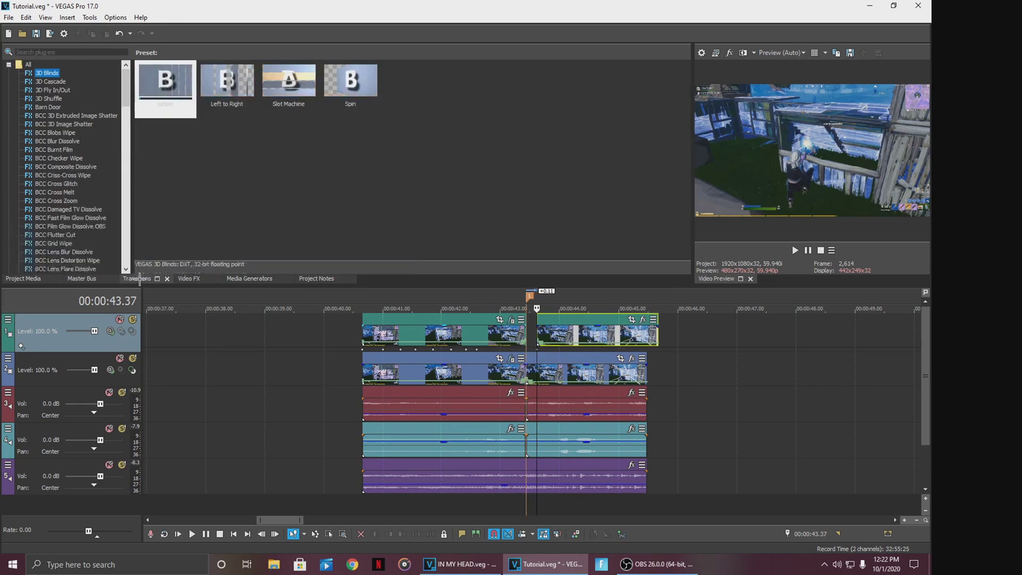
left_click(49, 52)
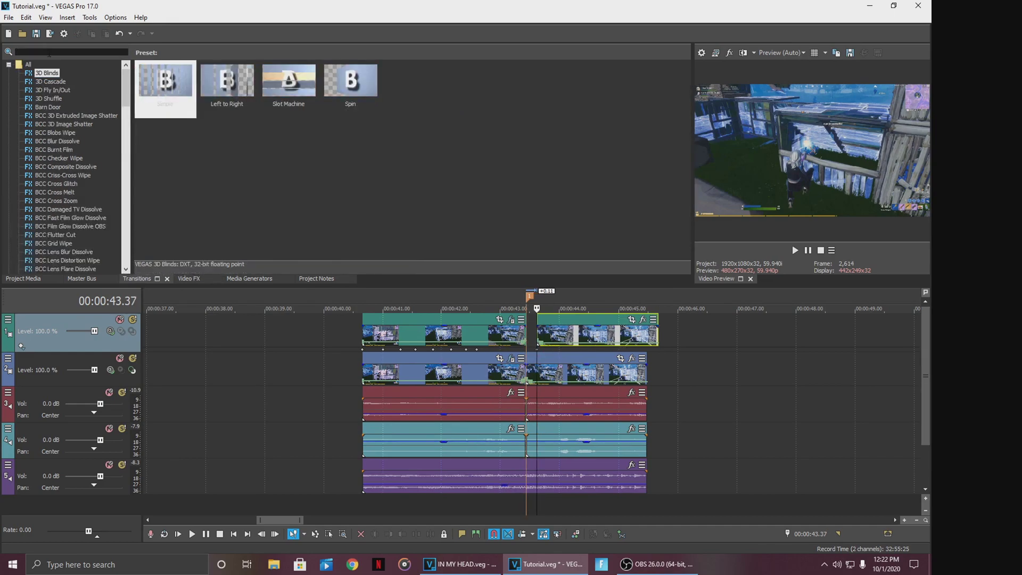
type("gradie")
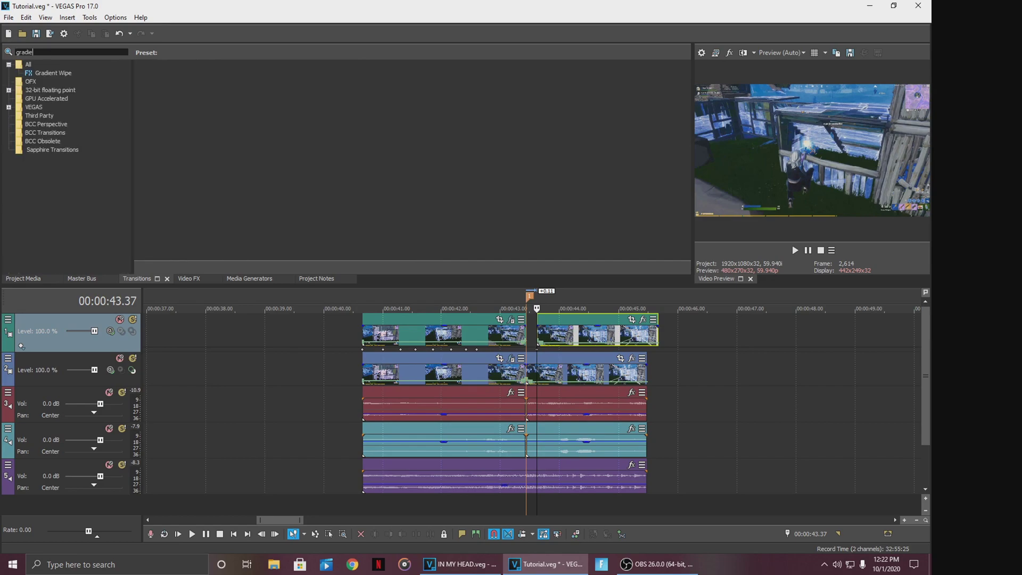
left_click(65, 69)
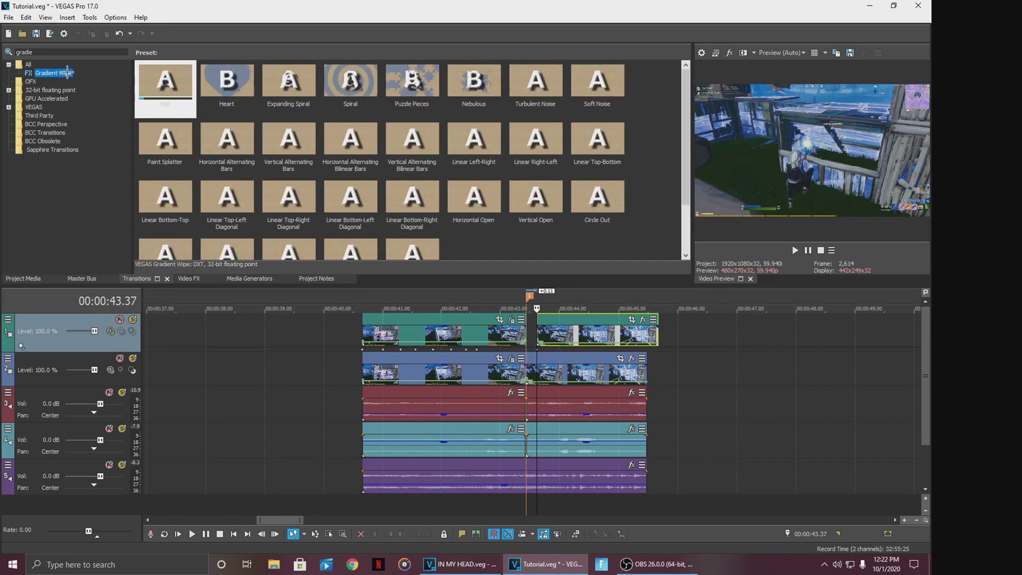
mouse_move(163, 141)
left_mouse_down()
mouse_move(314, 228)
mouse_move(552, 329)
mouse_move(539, 333)
mouse_move(606, 336)
left_mouse_up()
mouse_move(182, 158)
left_mouse_down()
mouse_move(431, 289)
mouse_move(597, 337)
left_mouse_up()
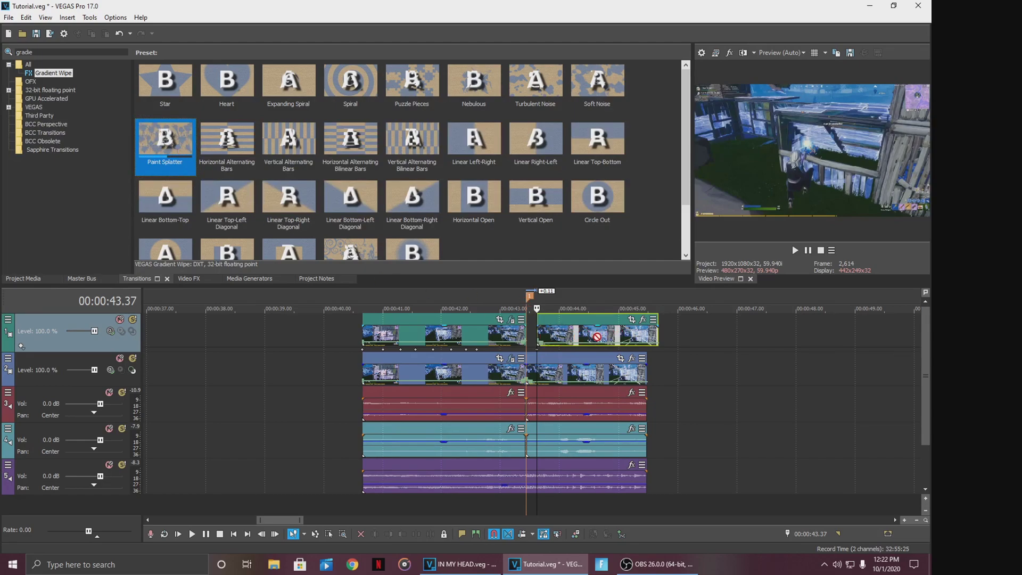
mouse_move(188, 149)
left_mouse_down()
mouse_move(539, 333)
mouse_move(240, 159)
mouse_move(158, 139)
mouse_move(535, 341)
left_mouse_up()
Adjust the threshold blend of the Paint Splatter transition and close its settings
scroll(573, 339, "up", 5)
left_click_drag(442, 80, 413, 232)
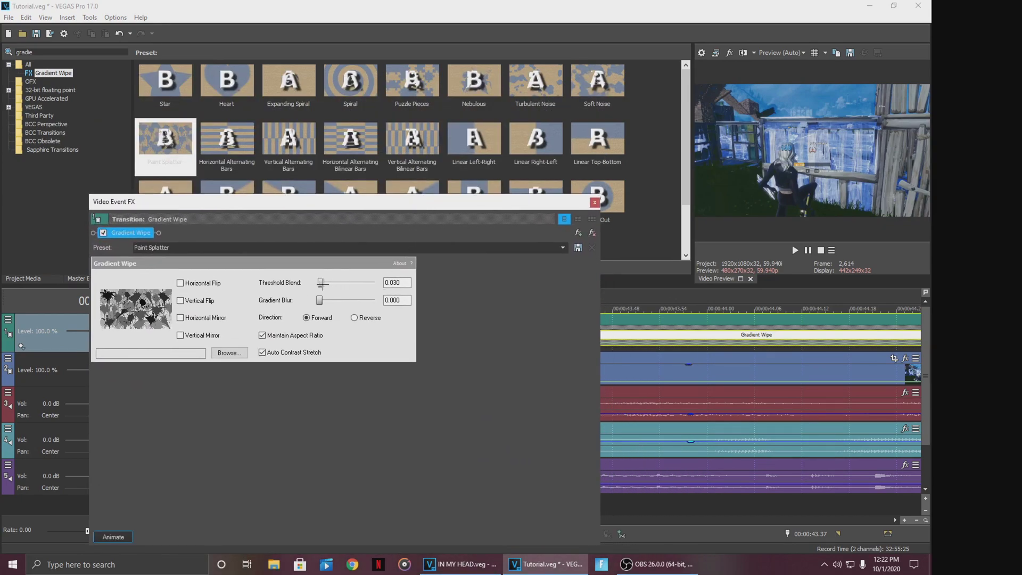
left_click_drag(320, 283, 318, 283)
left_click(594, 202)
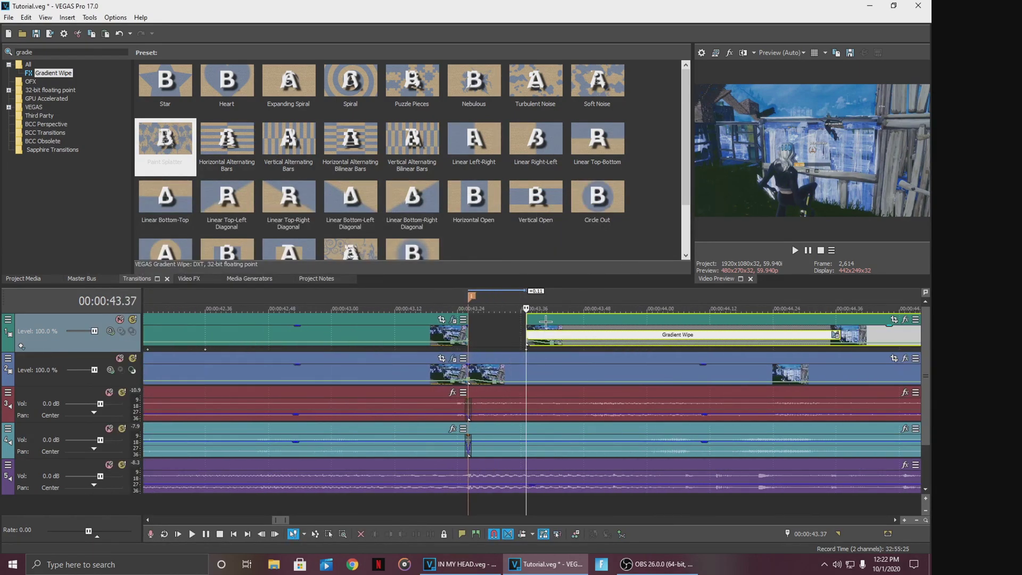
Move the track 1 copy back 11 frames to the marker and shorten its Gradient Wipe fade-in to 00:00:00.28
scroll(491, 325, "up", 3)
scroll(490, 325, "down", 6)
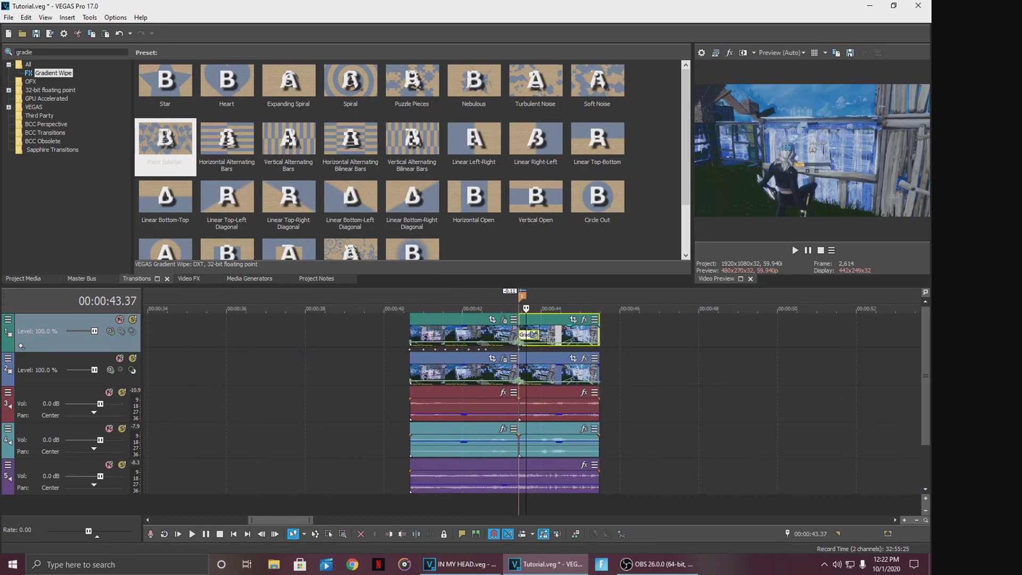
scroll(555, 334, "up", 5)
left_click_drag(578, 334, 568, 357)
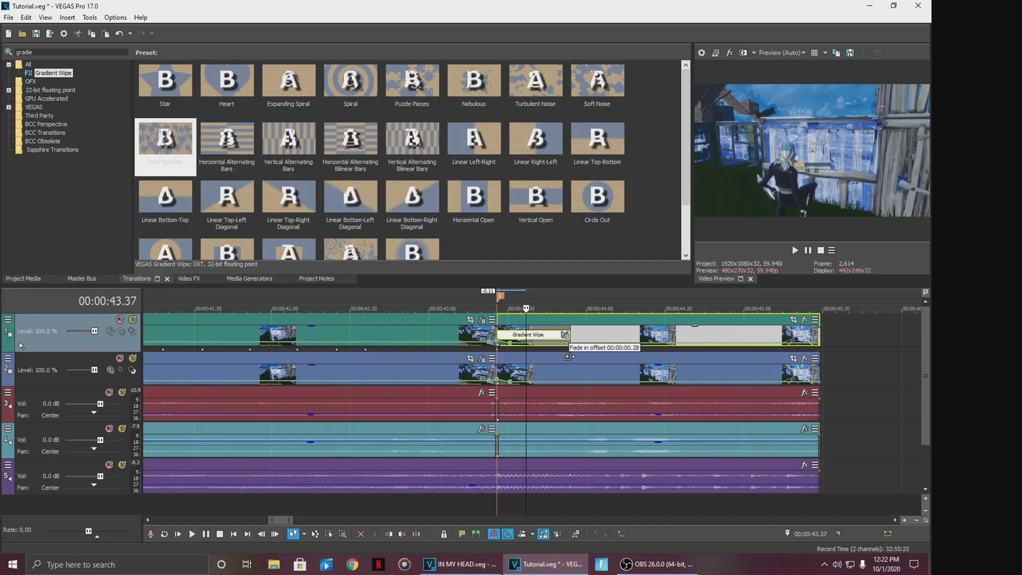
scroll(569, 357, "down", 3)
Apply the 100% Black and White effect preset to the track 2 clip after the marker
left_click(540, 372)
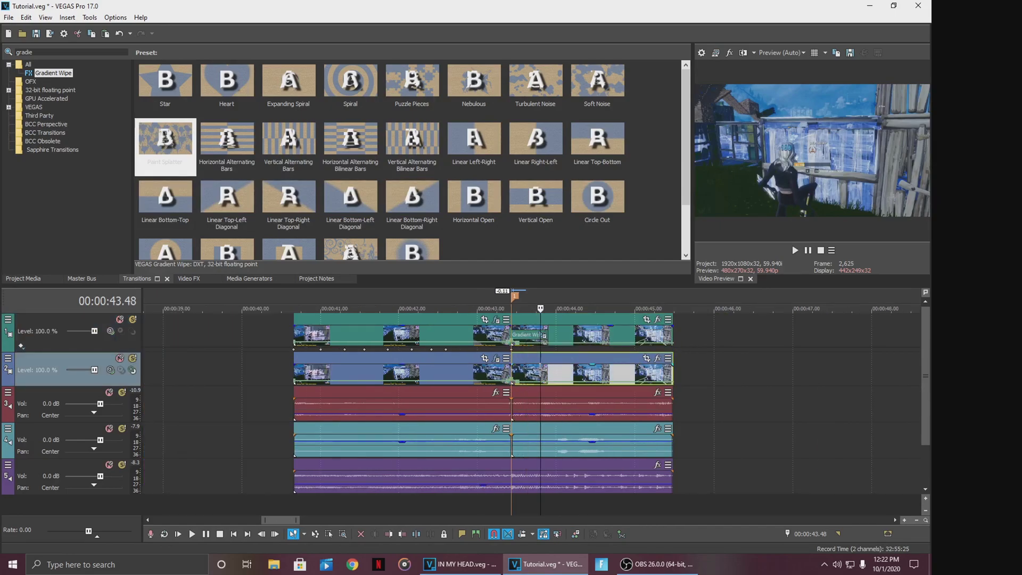
left_click(187, 278)
left_click_drag(33, 52, 4, 48)
type("blacvk")
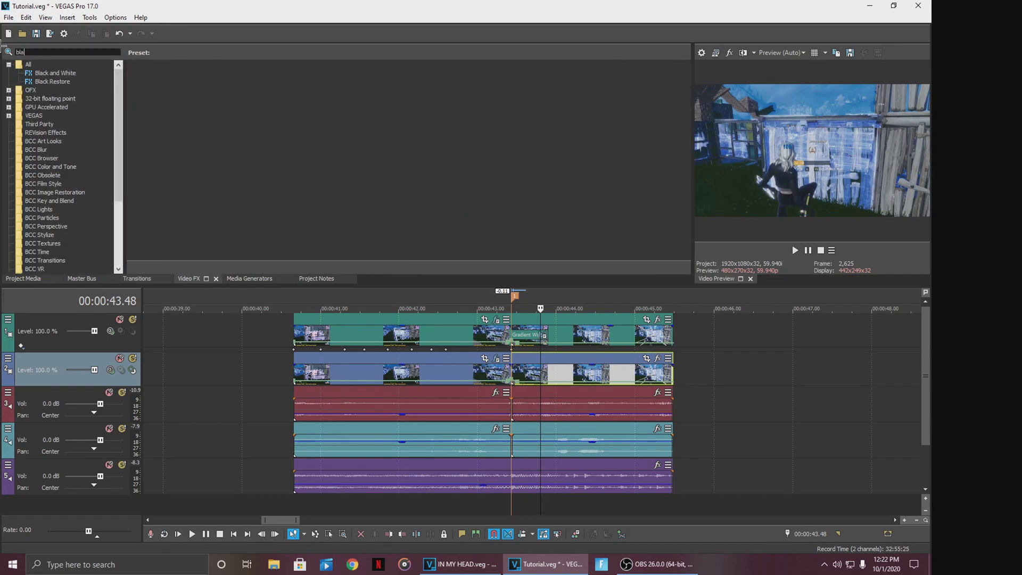
key("BackSpace")
left_click(55, 73)
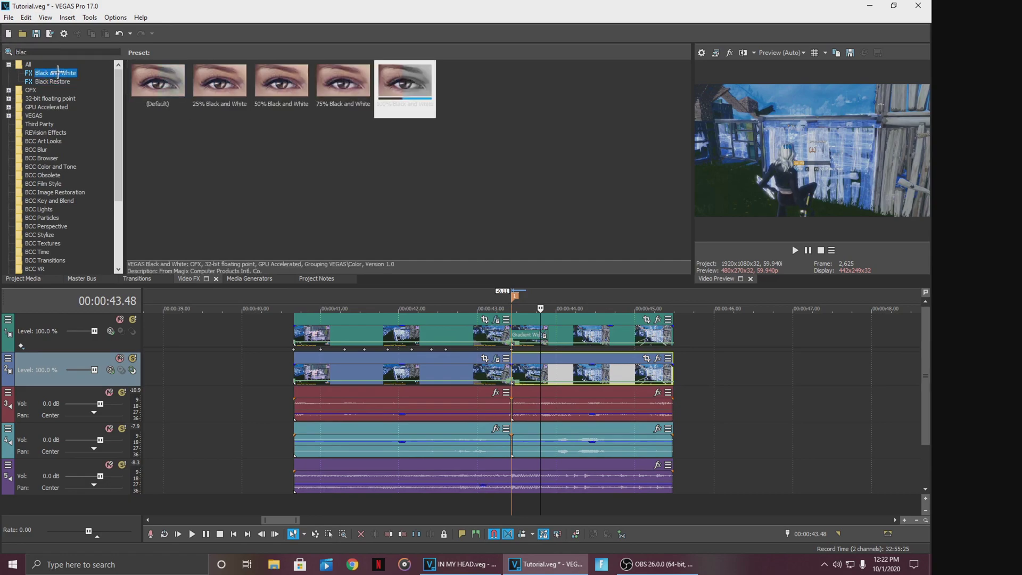
left_click_drag(421, 104, 483, 213)
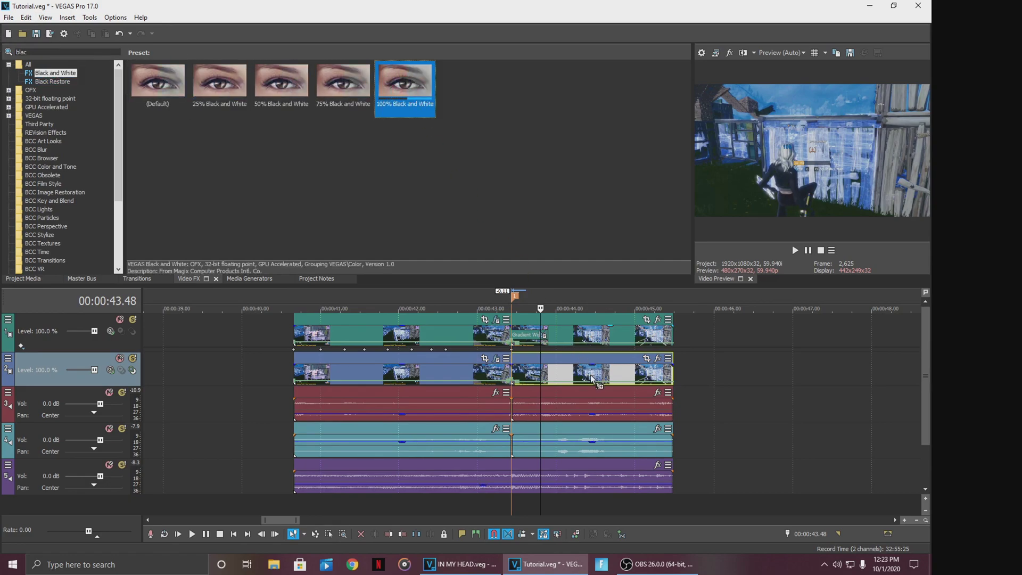
left_click_drag(590, 374, 595, 371)
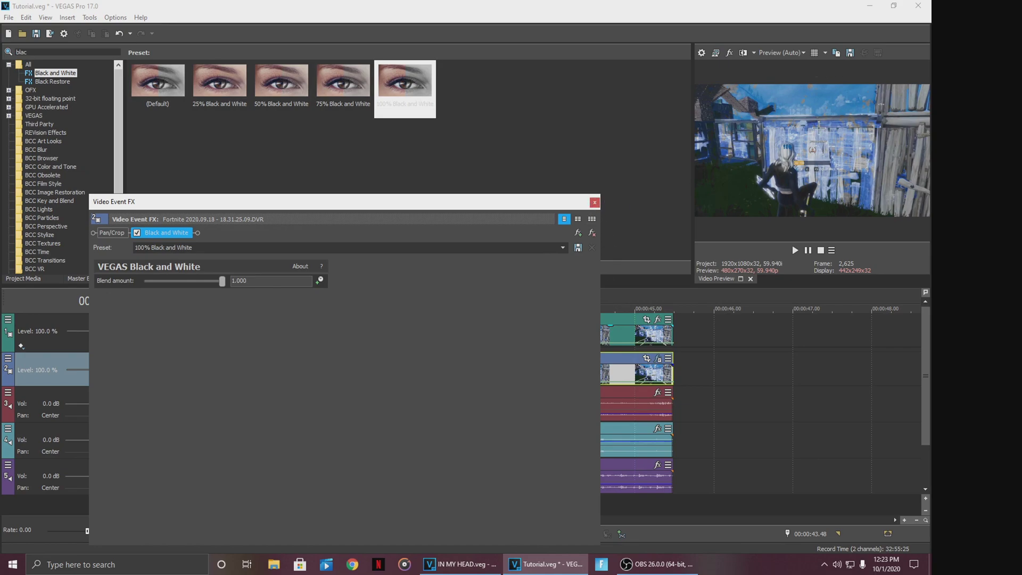
left_click(594, 202)
Play back the stretch around the marker to check the paint-splatter transition from black and white to colour
left_click(501, 333)
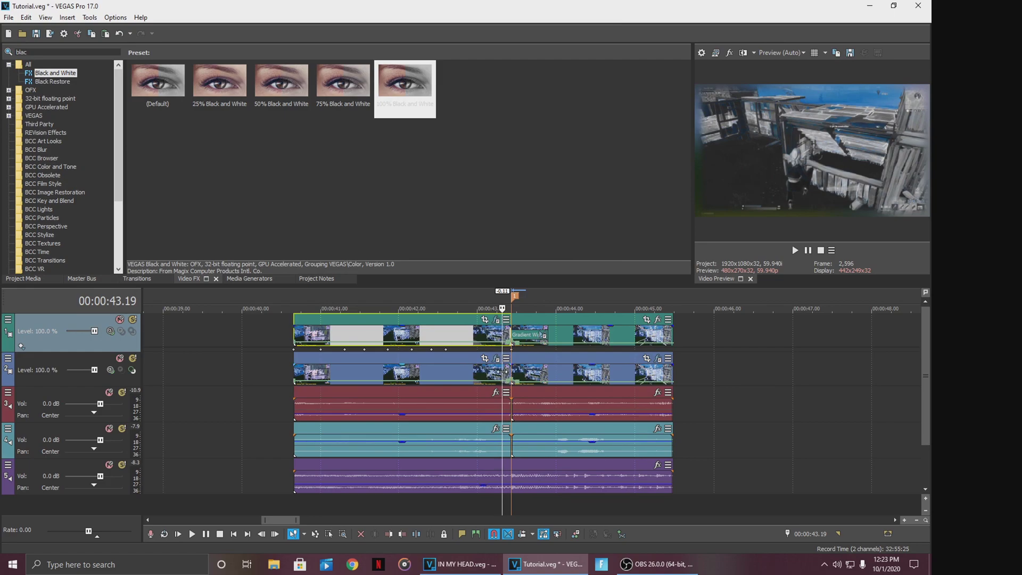
left_click_drag(502, 372, 510, 374)
key("space")
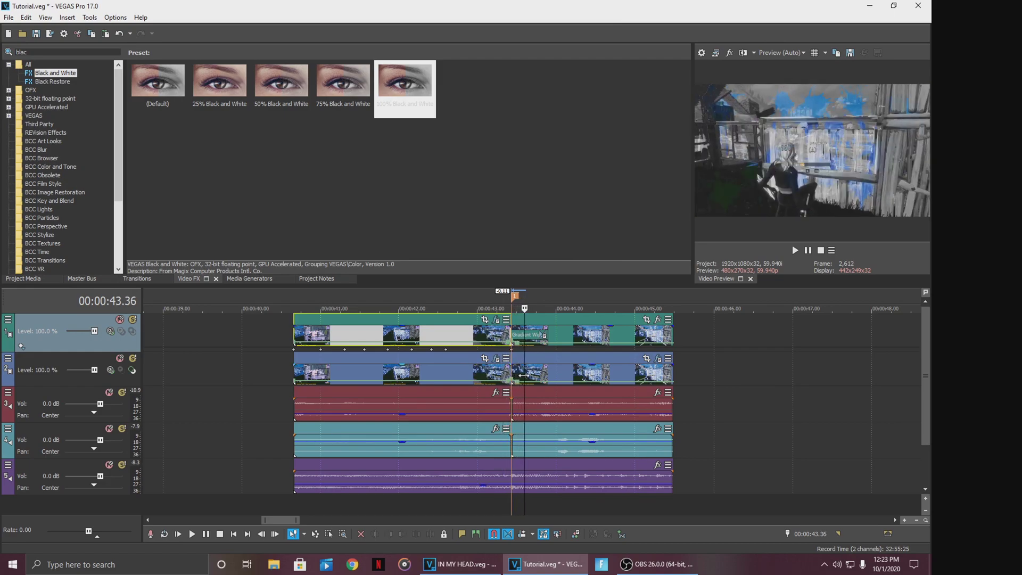
key("space")
key("space")
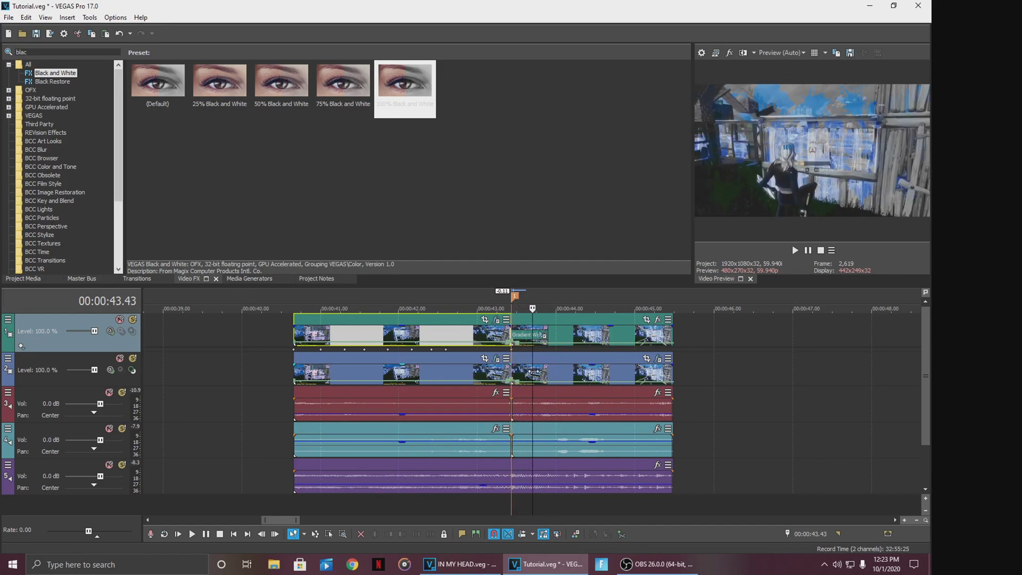
left_click(490, 366)
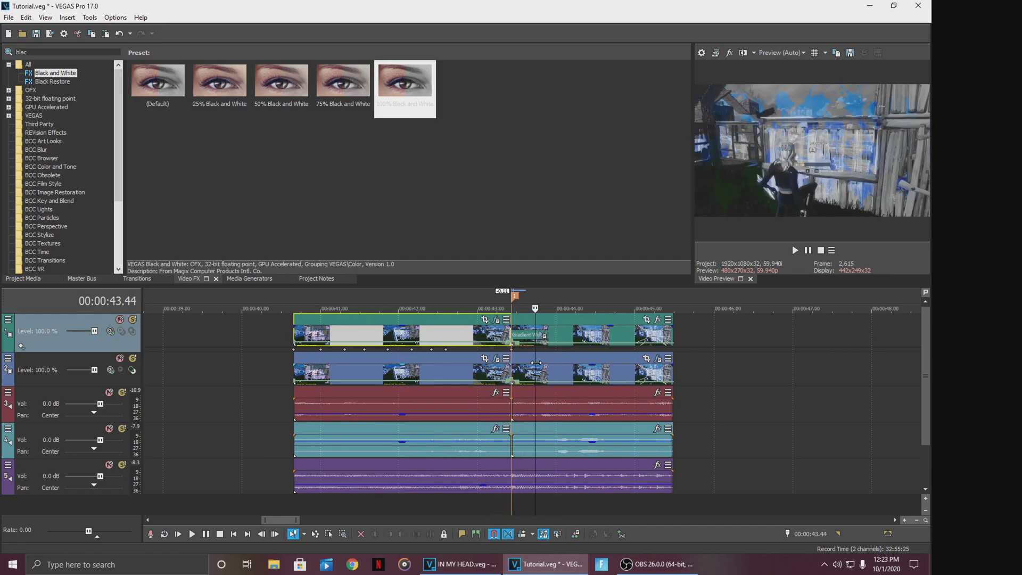
key("space")
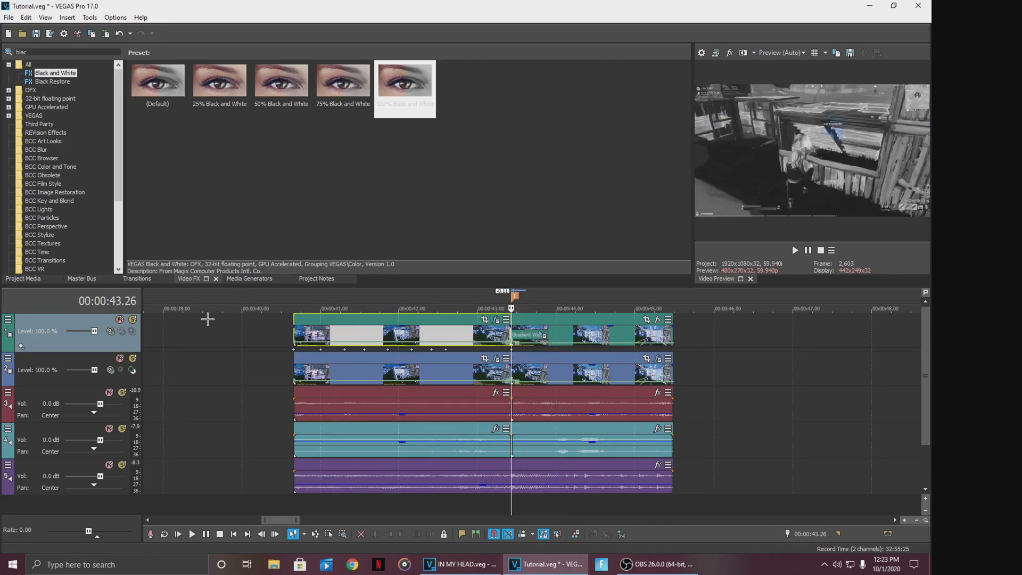
Save the project and insert a new video track above the existing tracks
scroll(207, 316, "up", 2)
scroll(207, 316, "down", 5)
key("ctrl+s")
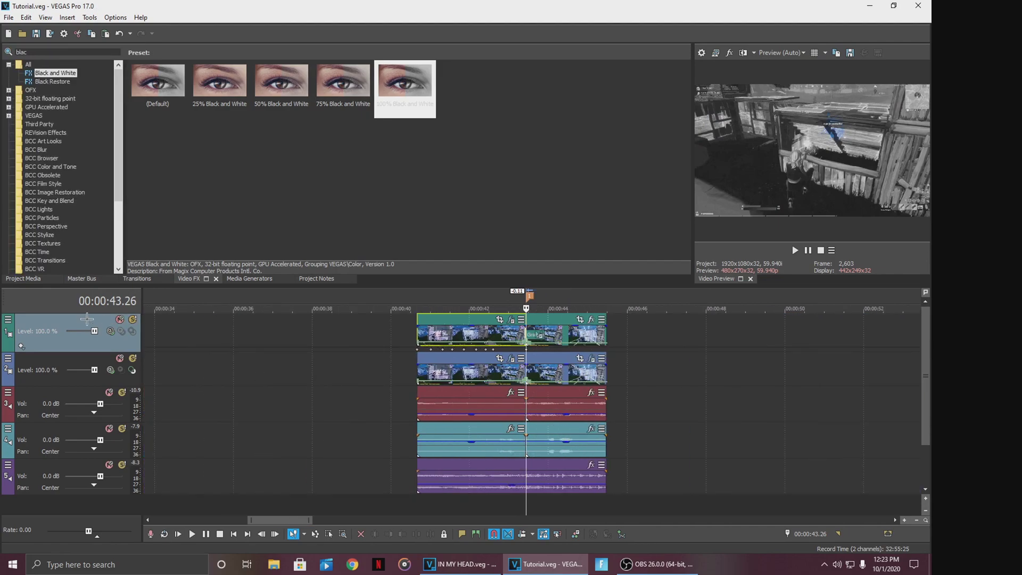
right_click(86, 319)
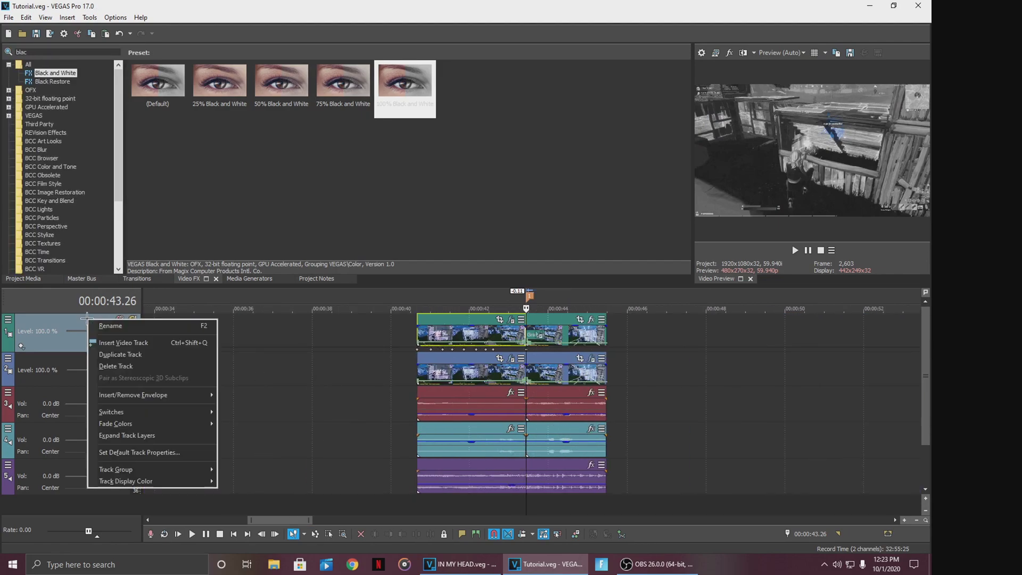
left_click(153, 342)
Place the purple ring shockwave clip from the project media at the marker on the new track and delete its audio track
left_click(520, 334)
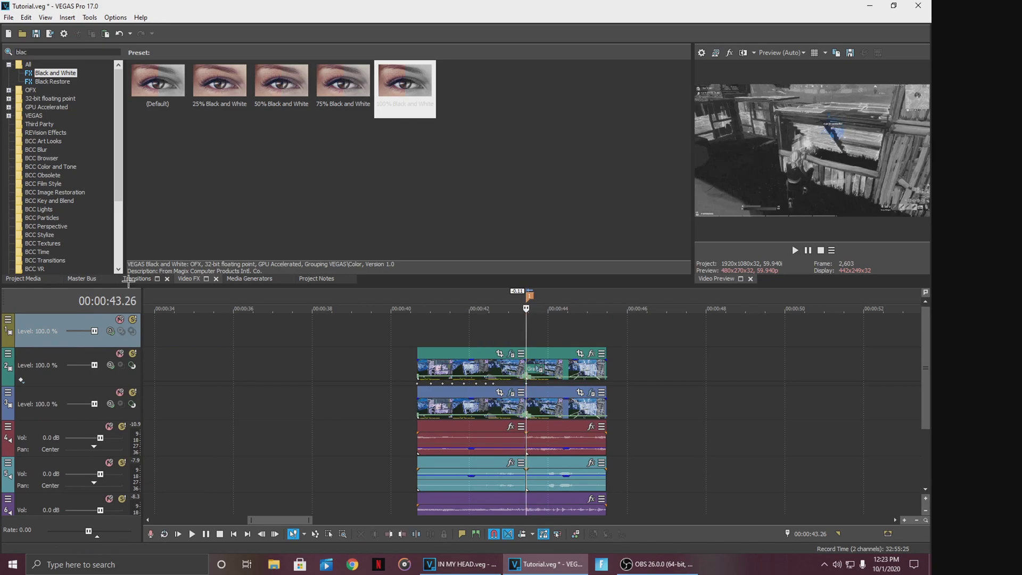
left_click(24, 278)
left_click_drag(255, 92, 291, 88)
left_click_drag(462, 303, 532, 324)
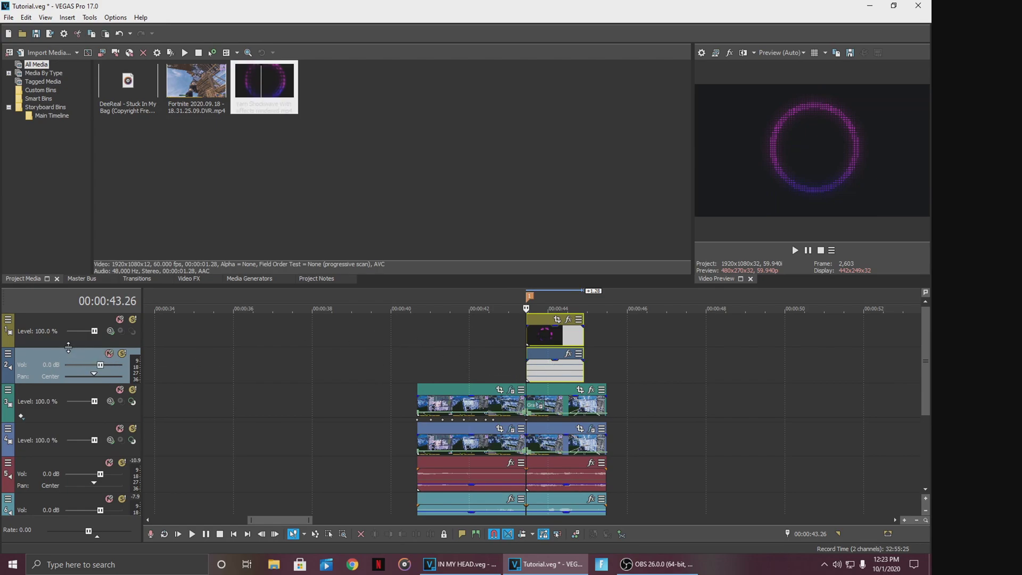
key("Delete")
left_click(477, 303)
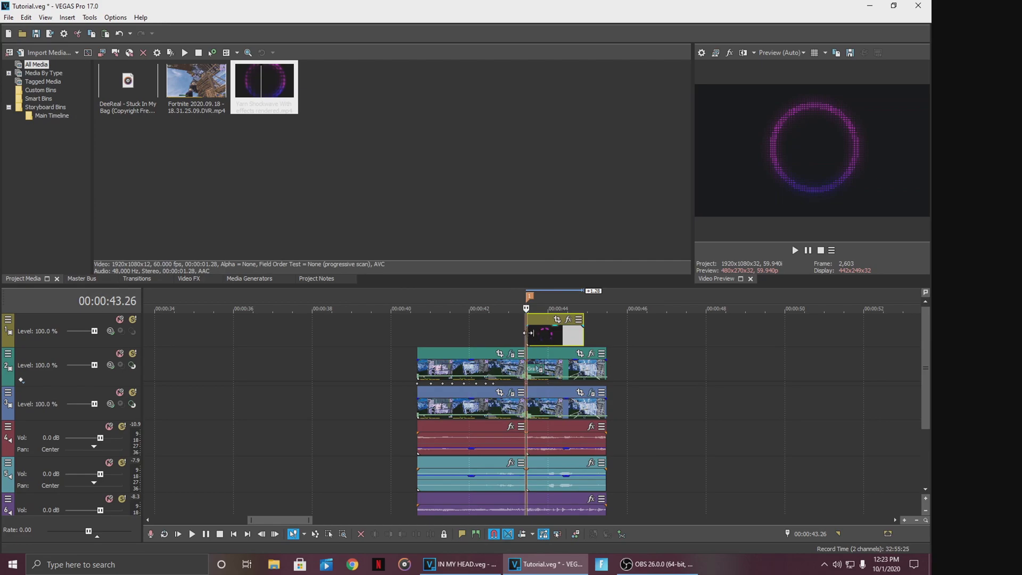
left_click(528, 333)
Trim the shockwave clip to about half a second and extend the Gradient Wipe fade-in to match its end
scroll(577, 333, "up", 3)
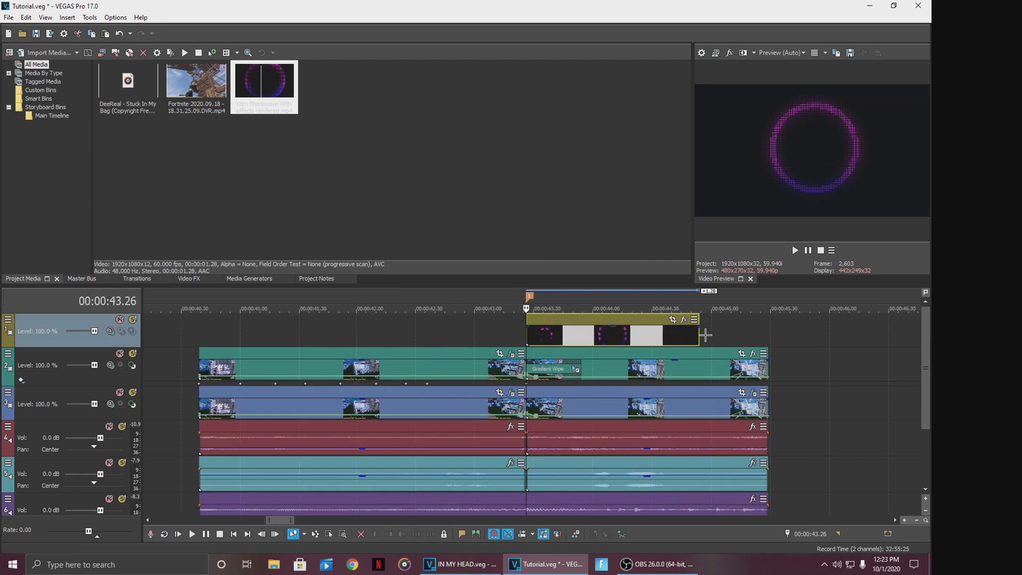
left_click_drag(699, 335, 586, 337)
scroll(579, 366, "up", 4)
left_click_drag(745, 368, 762, 368)
scroll(304, 333, "down", 4)
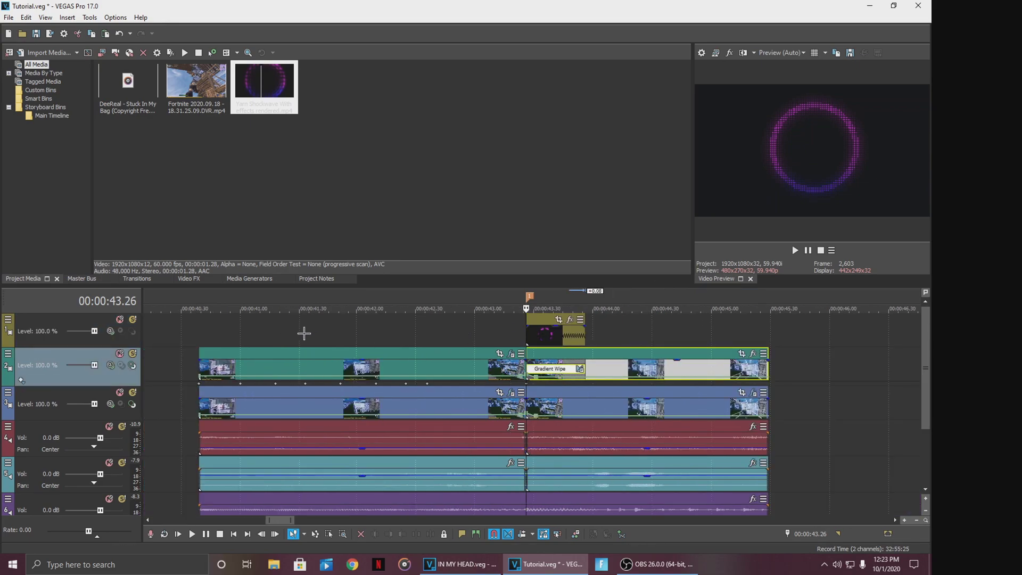
Change the shockwave track's compositing mode so the ring blends over the Fortnite footage without its dark background, and save the project
left_click(558, 334)
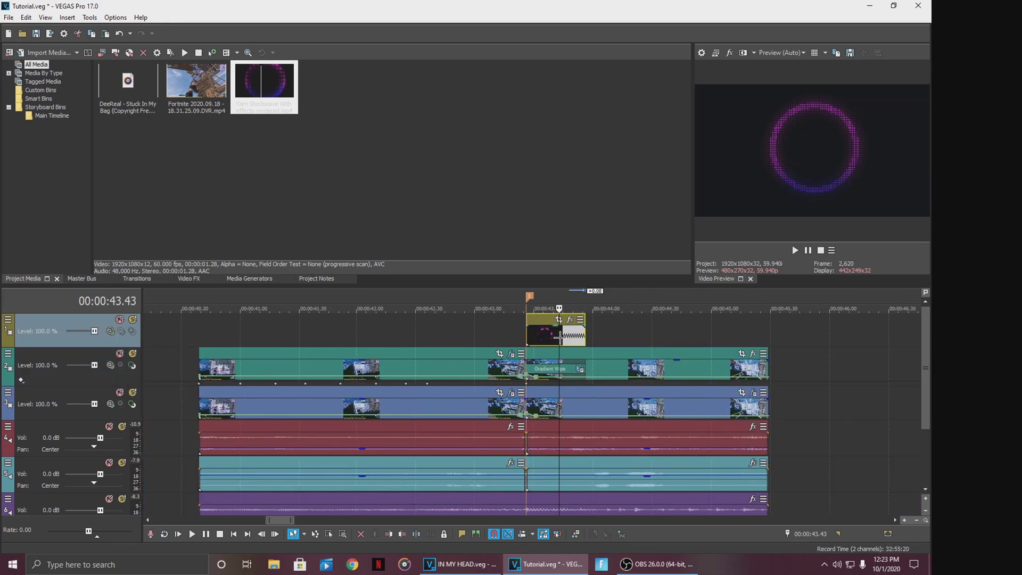
left_click(548, 333)
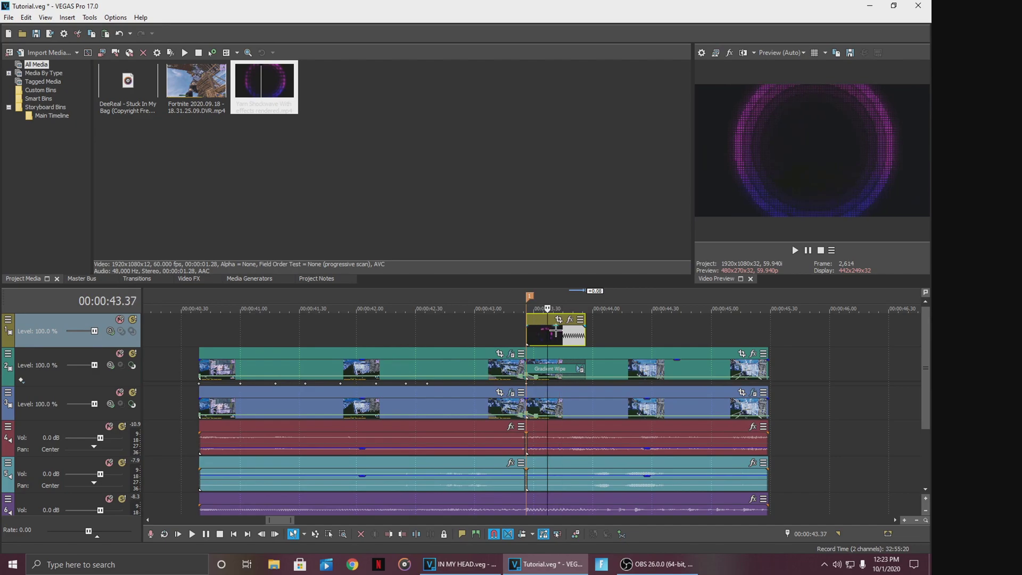
left_click(109, 331)
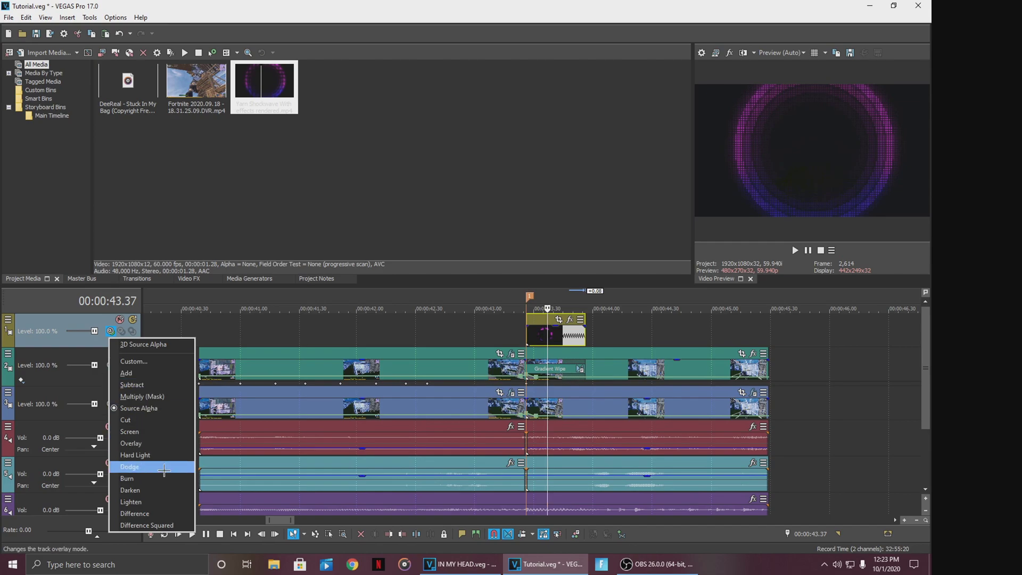
left_click(142, 490)
scroll(491, 403, "up", 2)
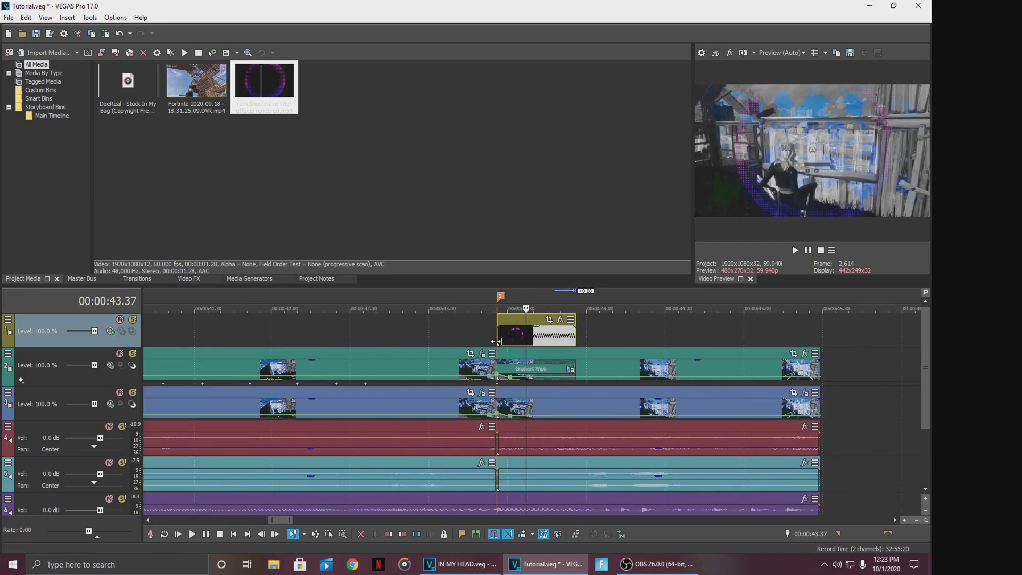
key("ctrl+s")
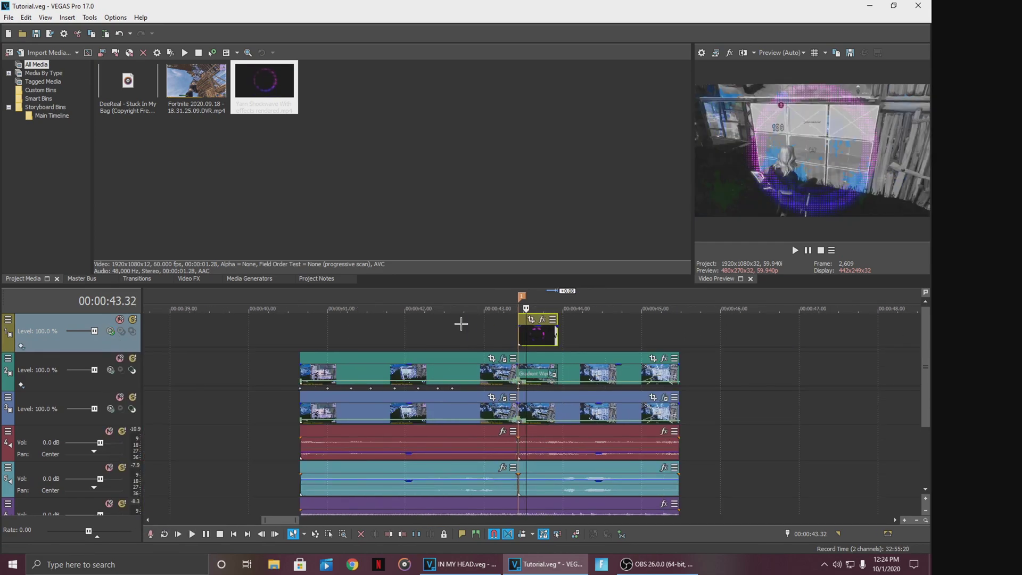
Play back the edit from the start of the clips to check the blended shockwave
left_click(300, 334)
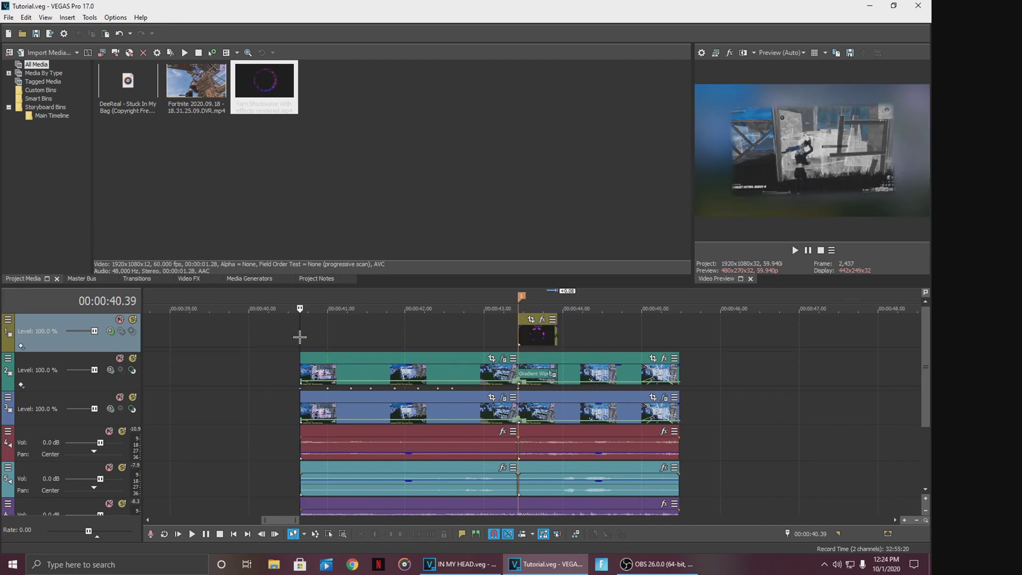
key("space")
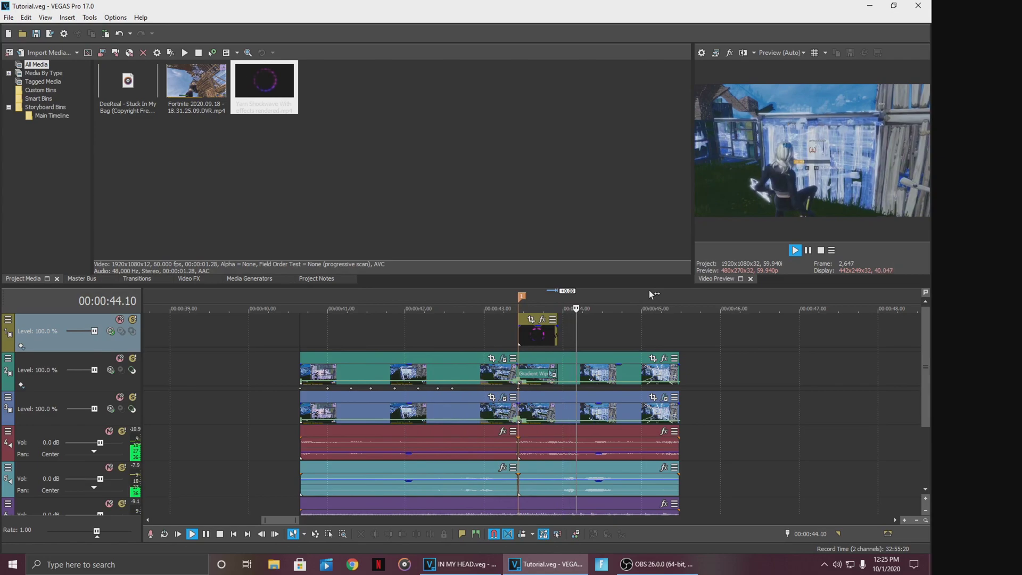
key("Return")
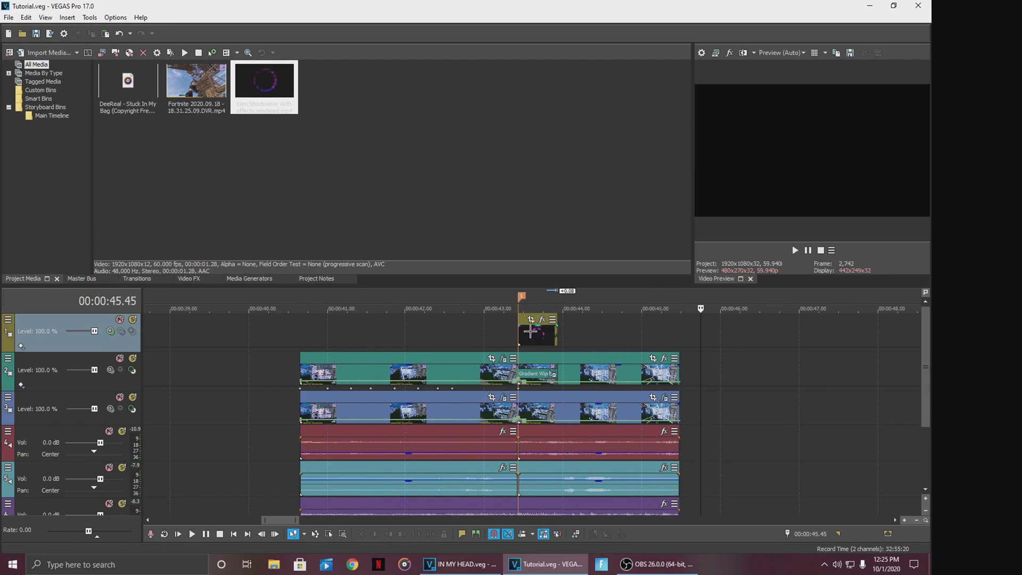
Extend the Gradient Wipe fade-in on the upper Fortnite clip after the marker to about 0.9 seconds
left_click(522, 332)
left_click(554, 374)
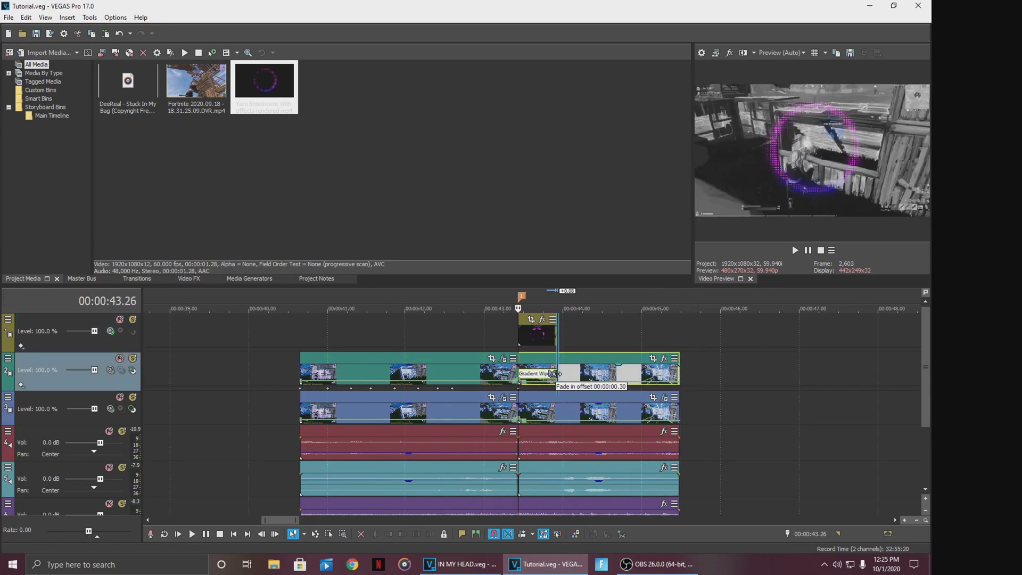
left_click_drag(557, 373, 588, 374)
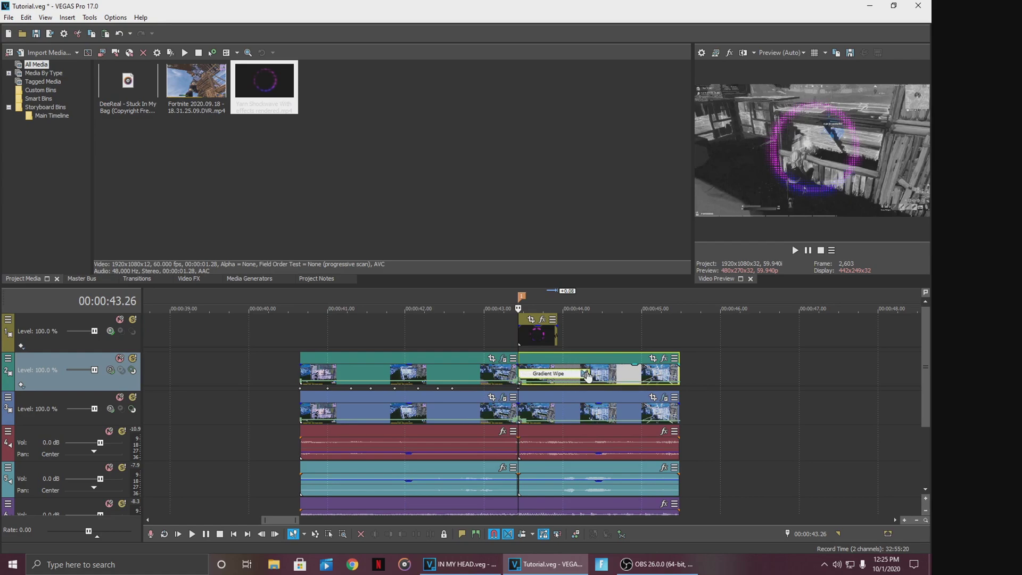
Play back from just before the marker to check the longer Gradient Wipe fade-in
left_click(491, 324)
key("space")
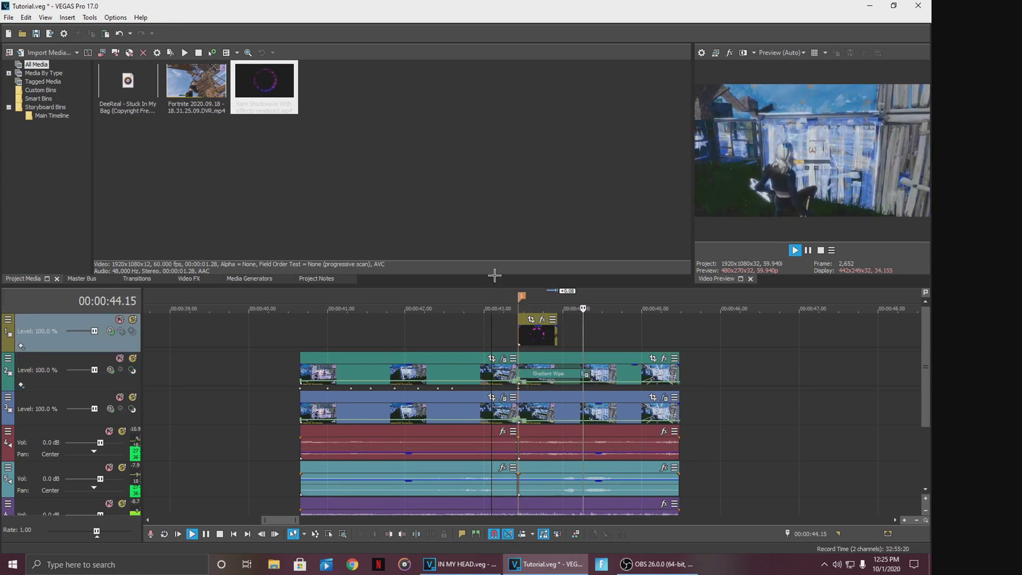
left_click(509, 330)
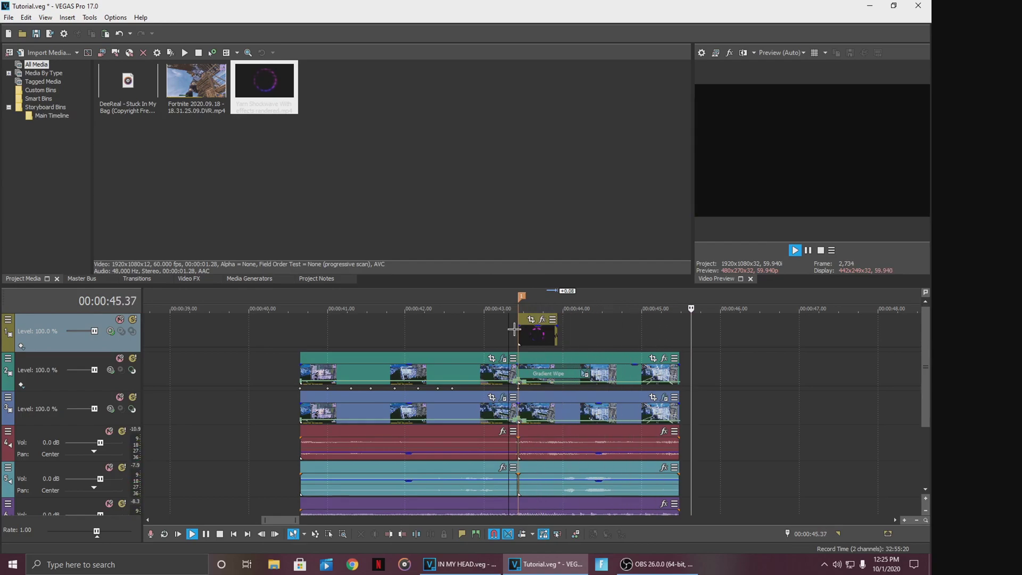
key("Return")
Find the S_DissolveShake effect by searching for shake and apply its default preset to the upper Fortnite clip after the marker
left_click(521, 338)
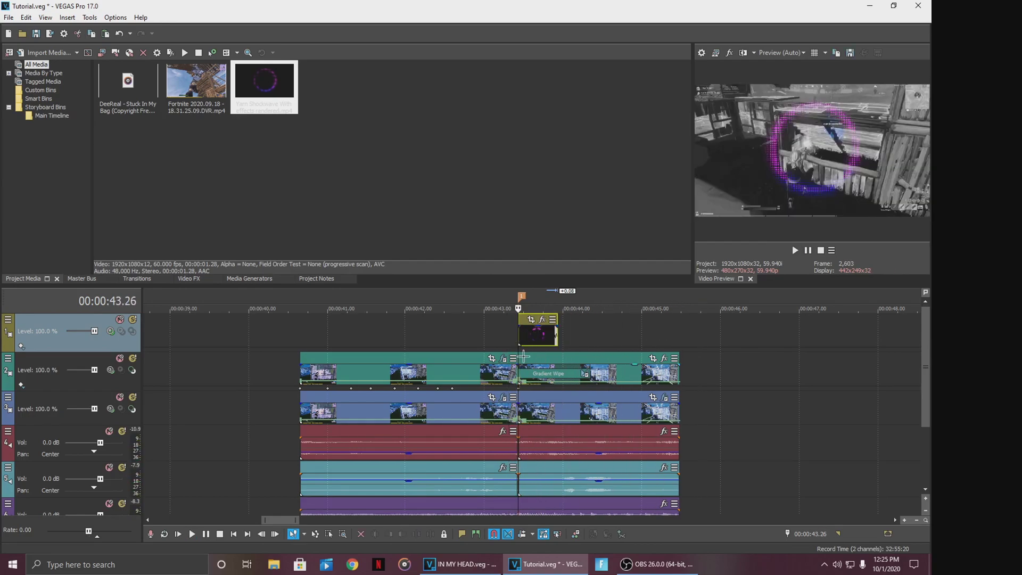
left_click(192, 280)
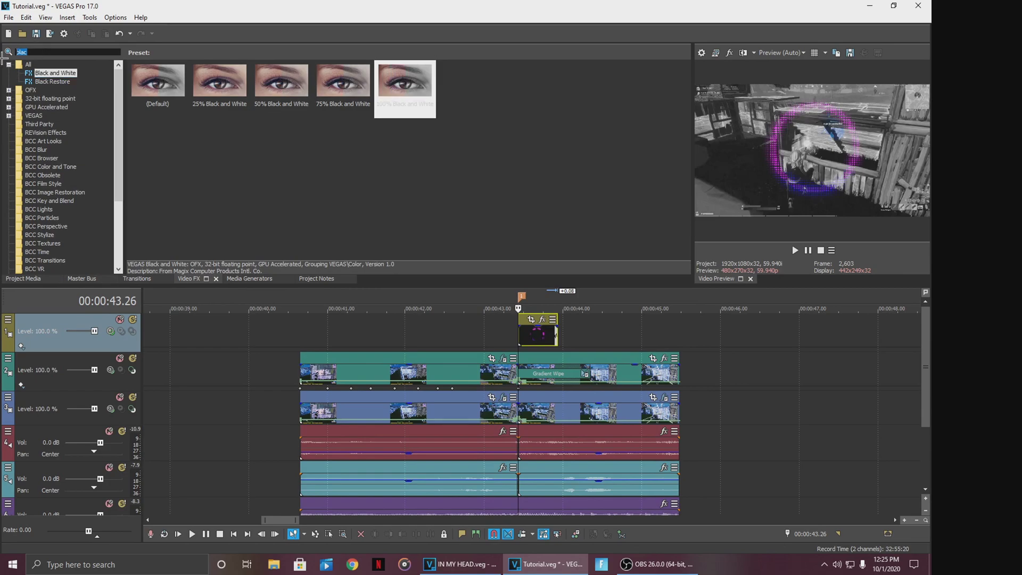
type("shake")
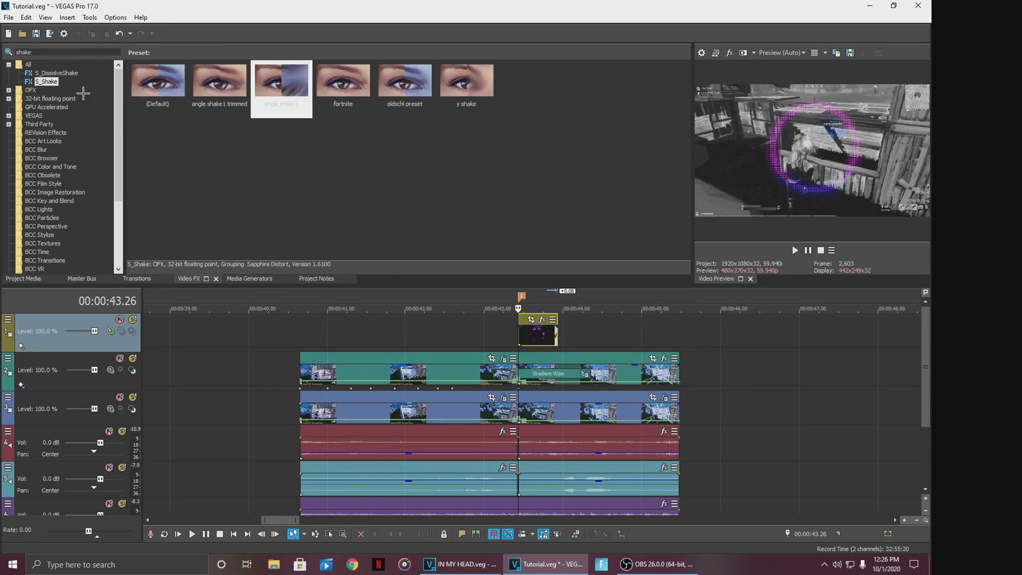
left_click(61, 72)
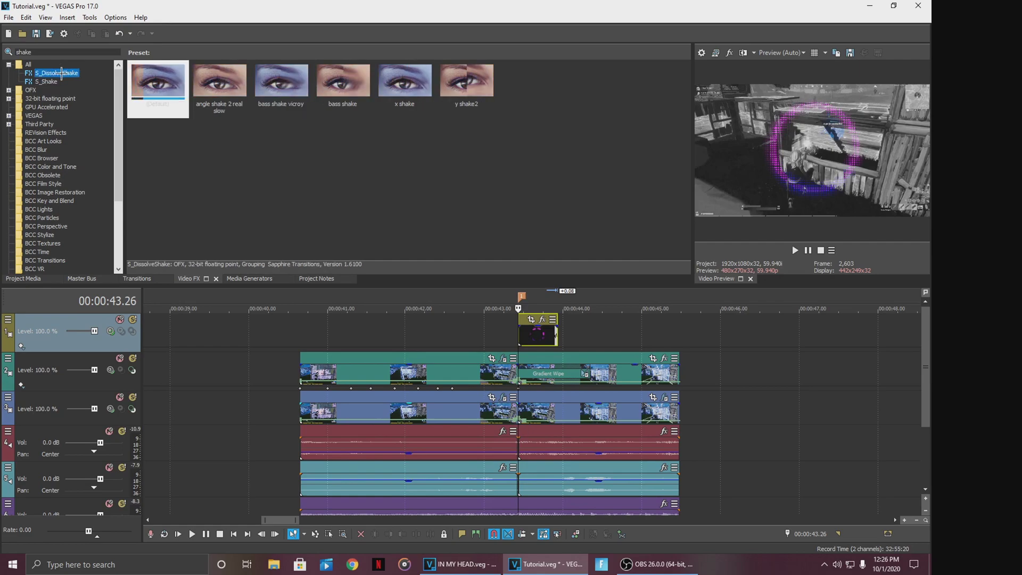
left_click(282, 90)
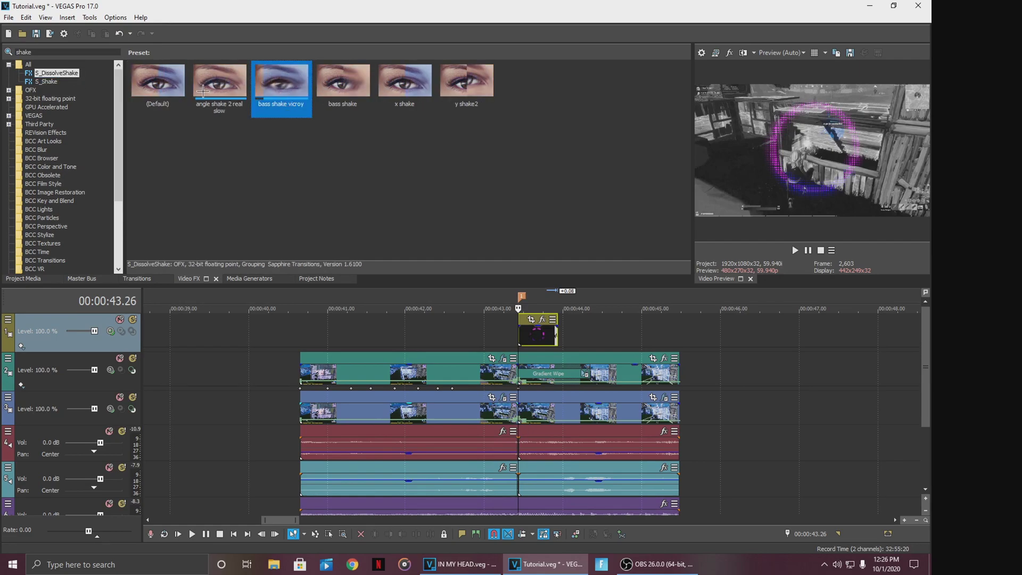
left_click(168, 88)
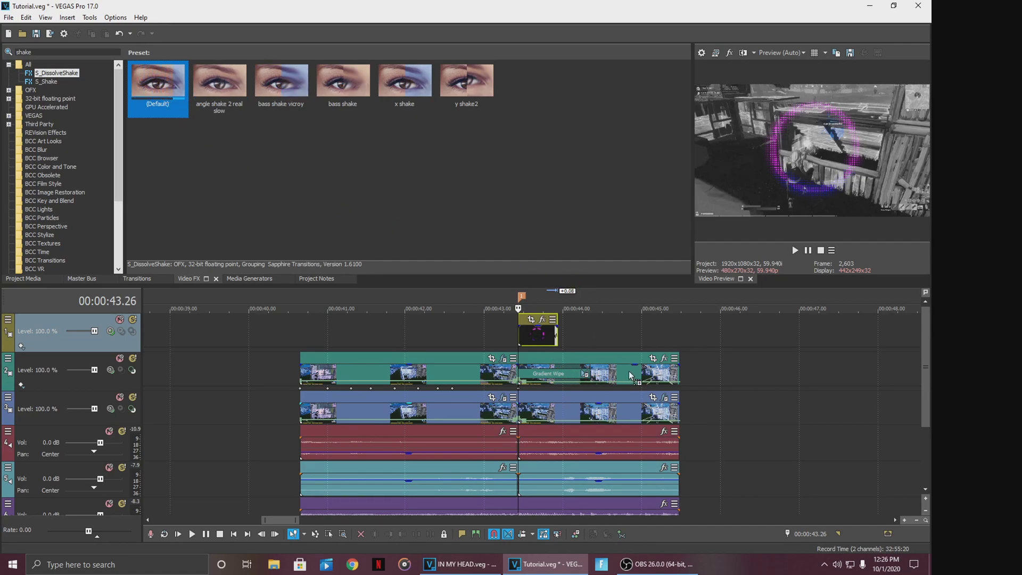
left_click_drag(630, 375, 631, 375)
left_click(642, 75)
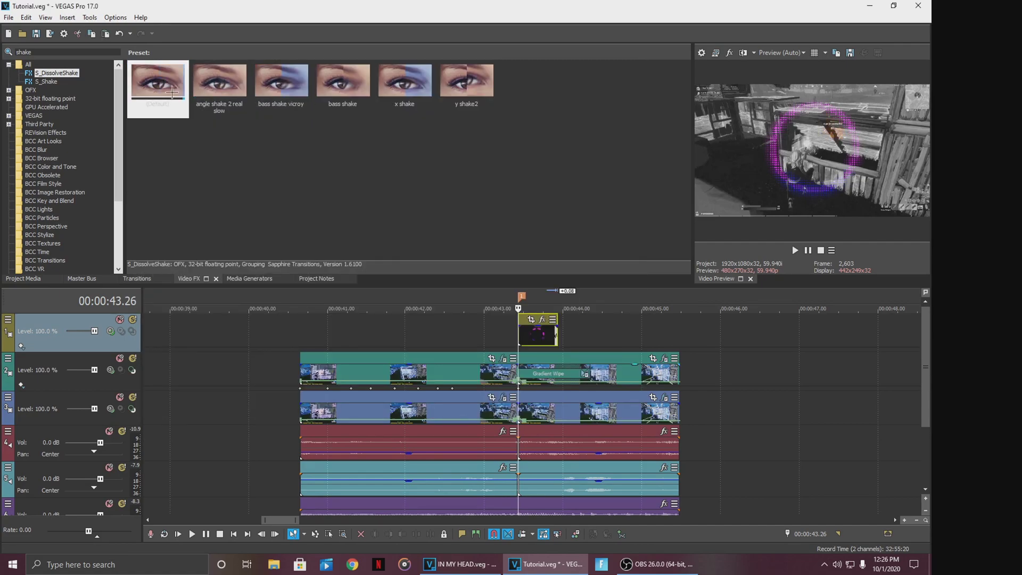
Apply S_DissolveShake to the lower Fortnite clip after the marker and load its bass shake vicroy preset
left_click_drag(590, 408, 589, 406)
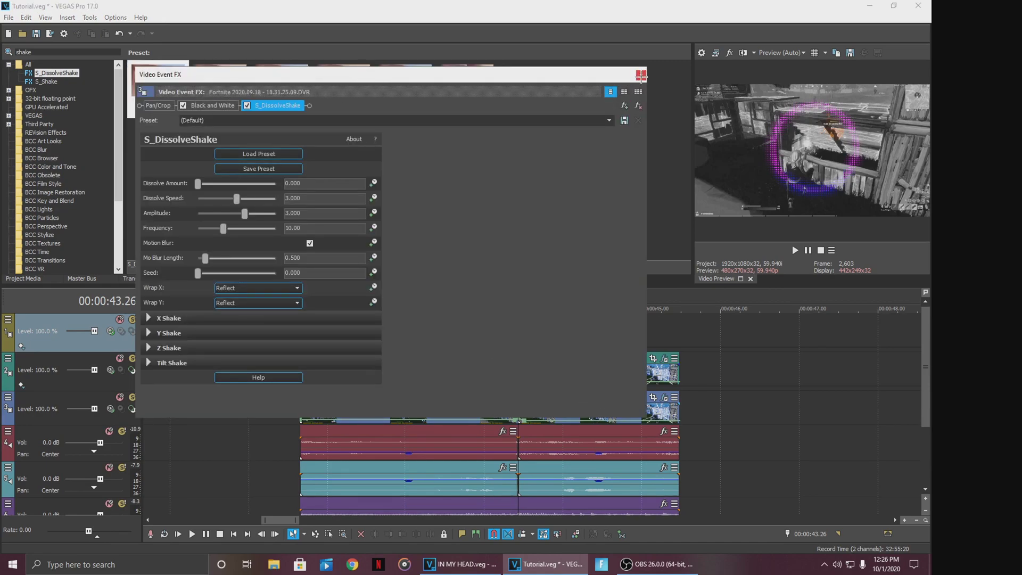
left_click(608, 121)
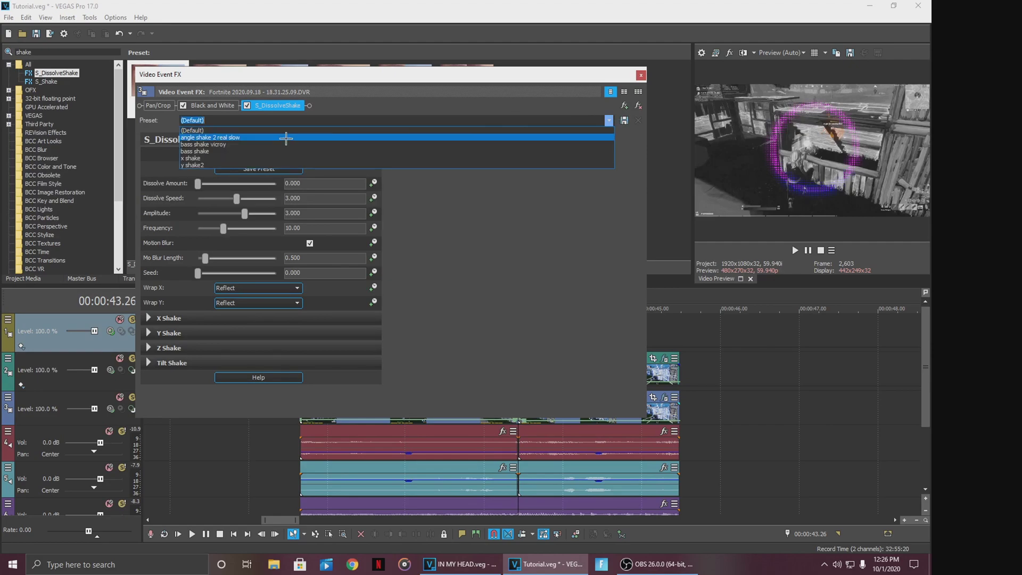
left_click(217, 145)
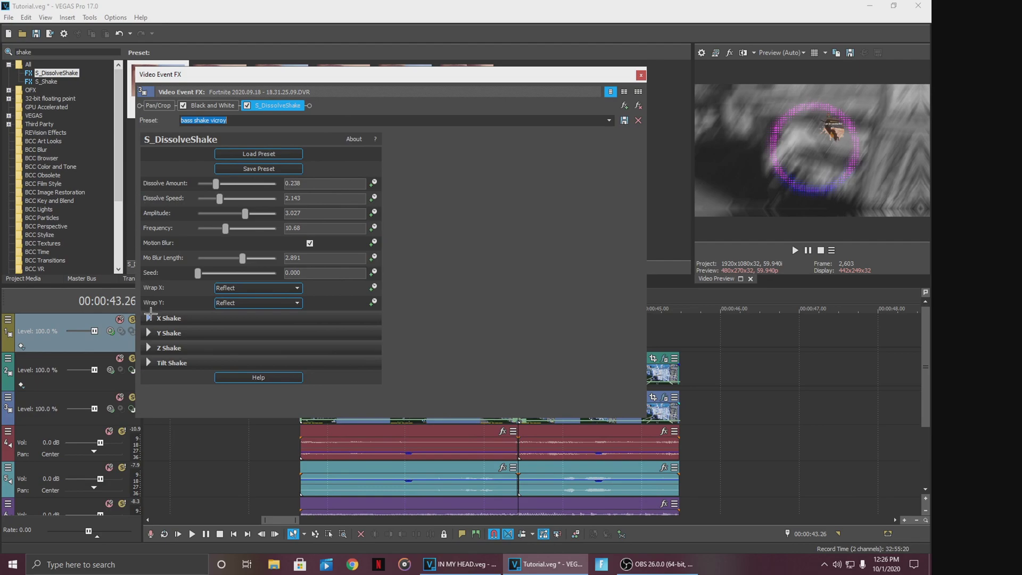
Examine the preset's X Shake, Y Shake, Z Shake and Tilt Shake settings on the lower clip
left_click(147, 318)
scroll(435, 318, "down", 2)
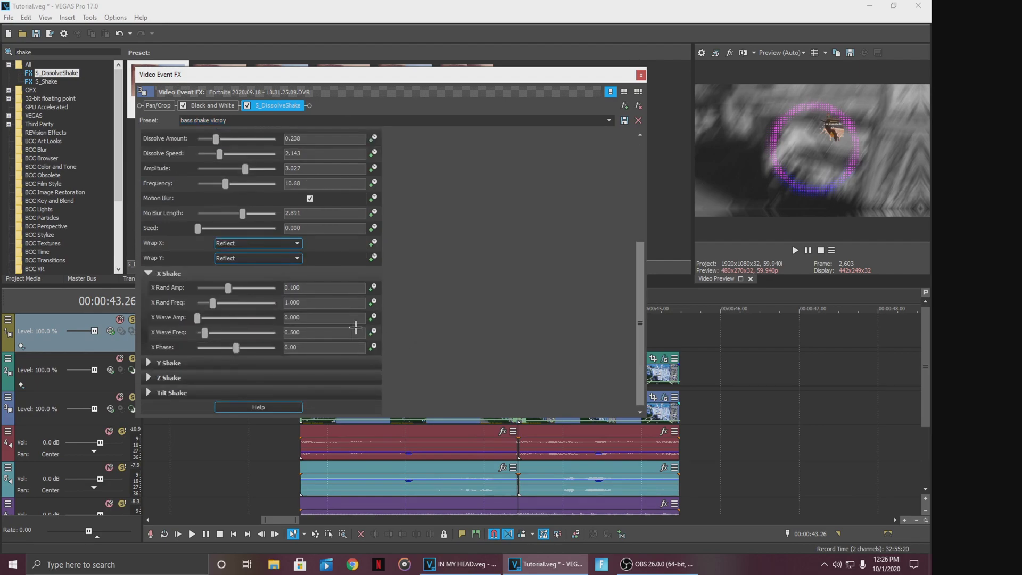
left_click(147, 363)
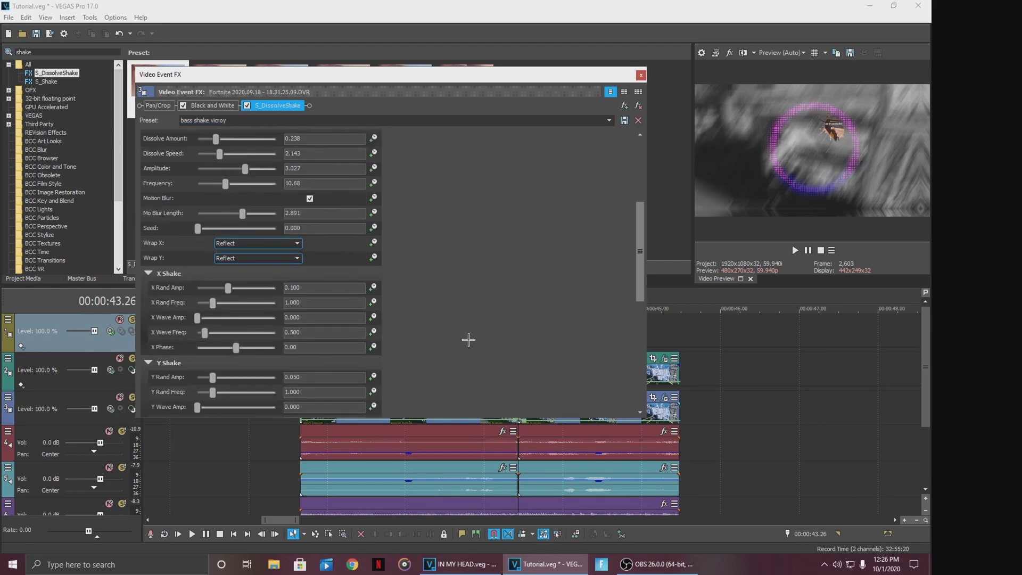
scroll(468, 338, "down", 3)
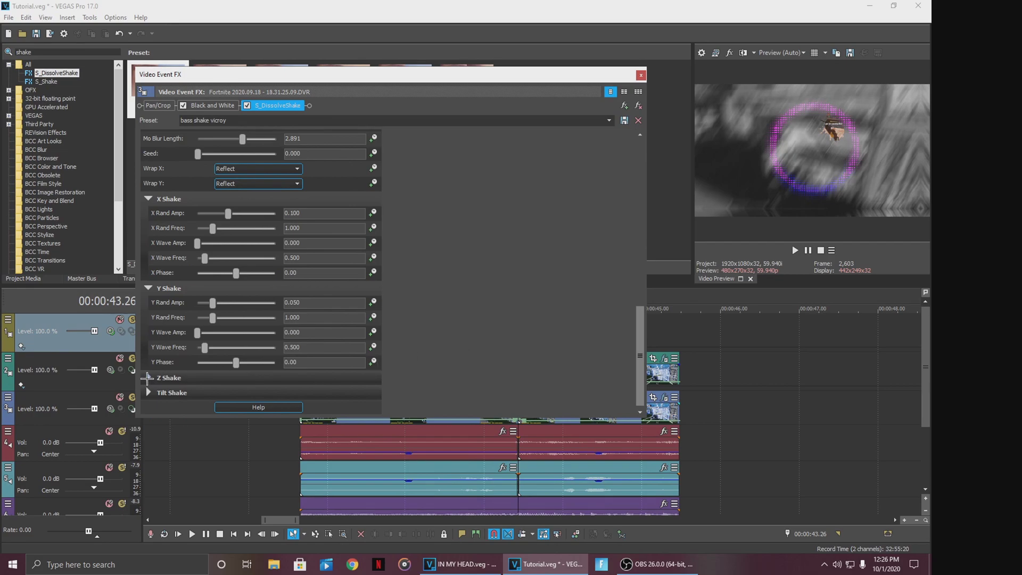
left_click(147, 378)
scroll(449, 356, "down", 3)
left_click(148, 392)
scroll(465, 365, "down", 3)
left_click_drag(640, 379, 666, 223)
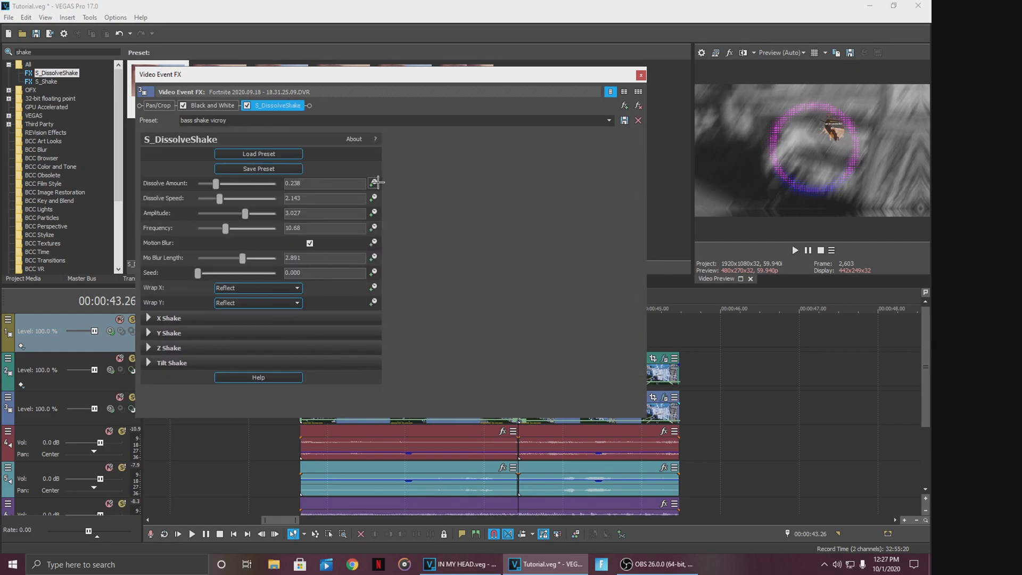
Animate the lower clip's Dissolve Amount, keeping the preset value at the start and keyframing it to 0.000 at 00:00:00.13
left_click(374, 183)
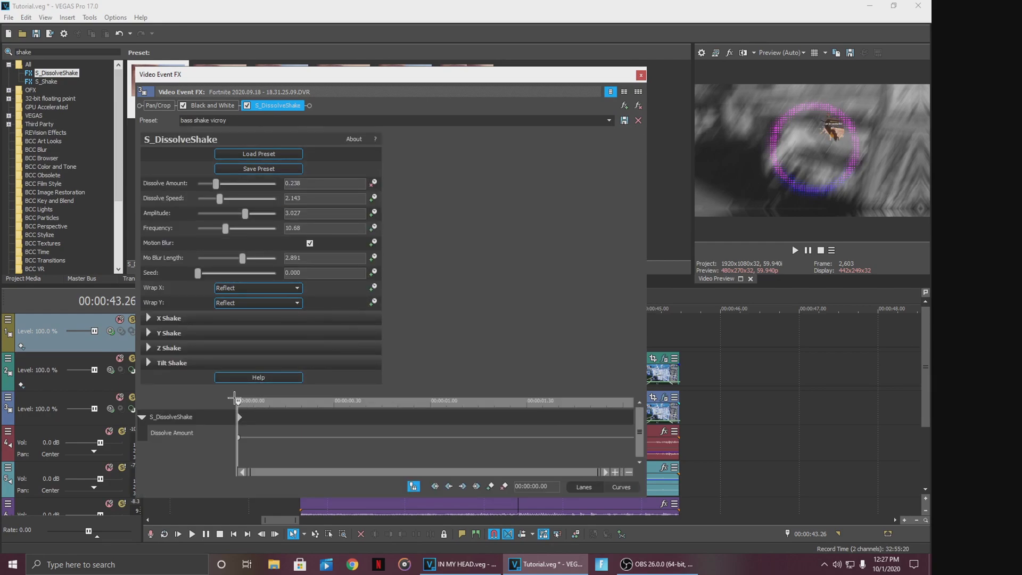
left_click_drag(238, 401, 280, 404)
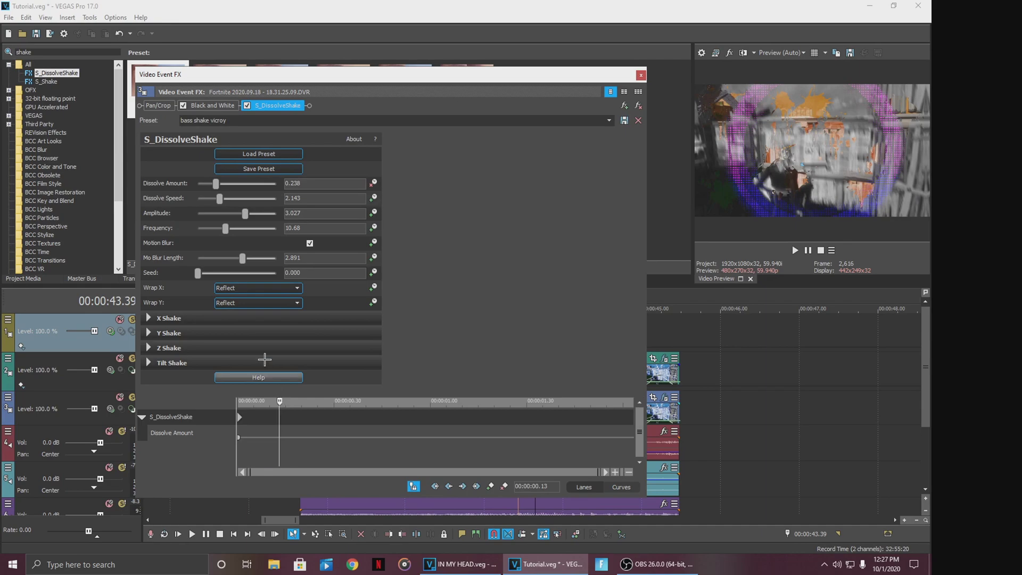
left_click_drag(215, 183, 97, 187)
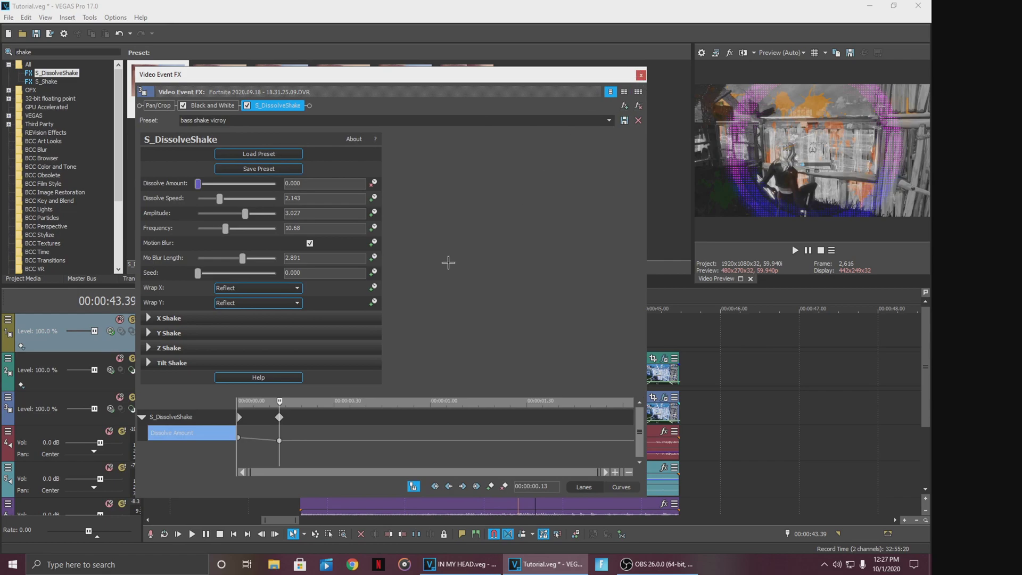
Step through the frames between the two Dissolve Amount keyframes to check the shake, and close the effect settings
left_click(283, 417)
scroll(287, 417, "up", 4)
scroll(392, 410, "down", 4)
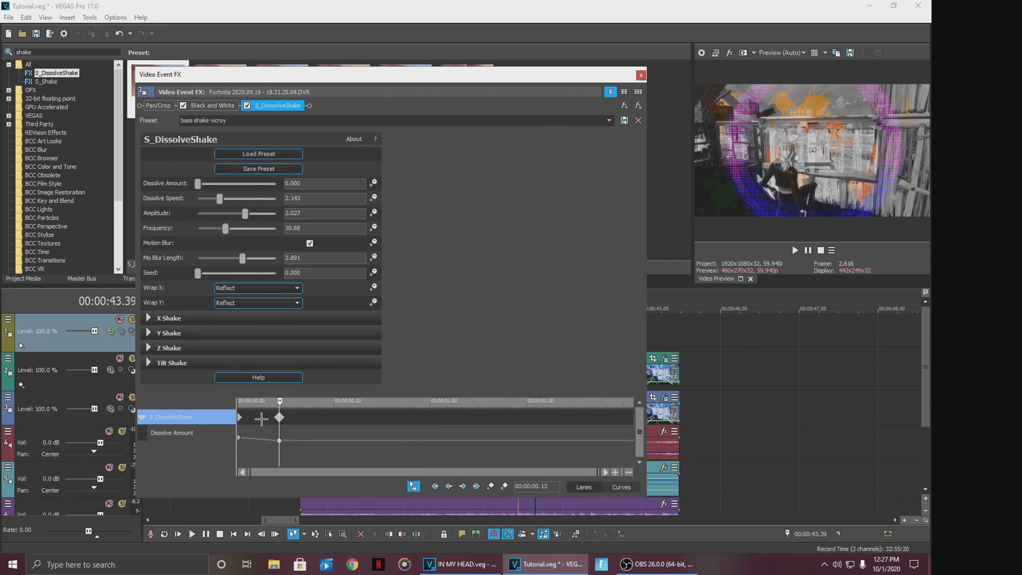
left_click(238, 416)
key("Right")
key("Right")
key("Right")
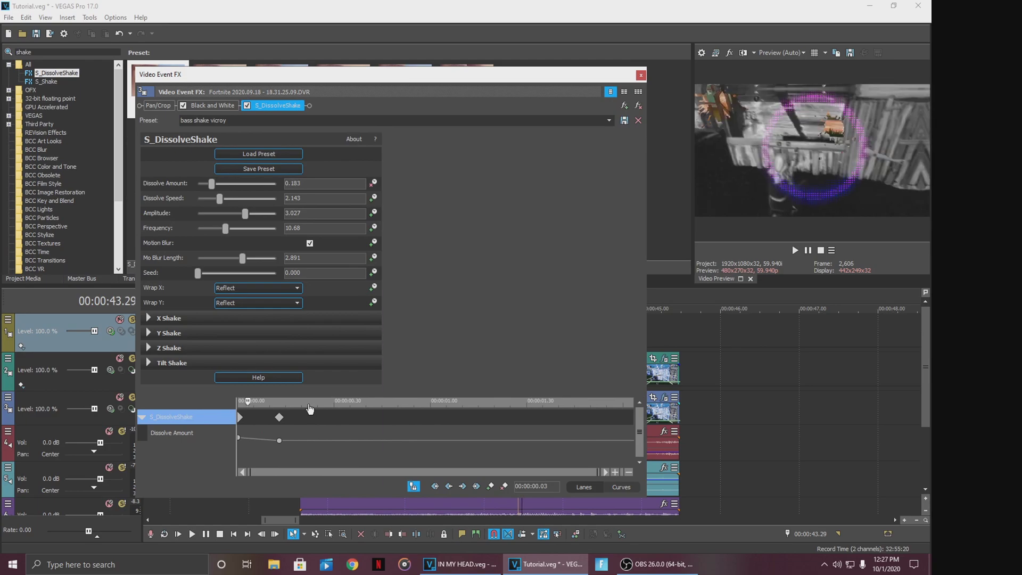
key("Right")
key("Right")
key("Right")
key("Right")
key("Right")
key("Right")
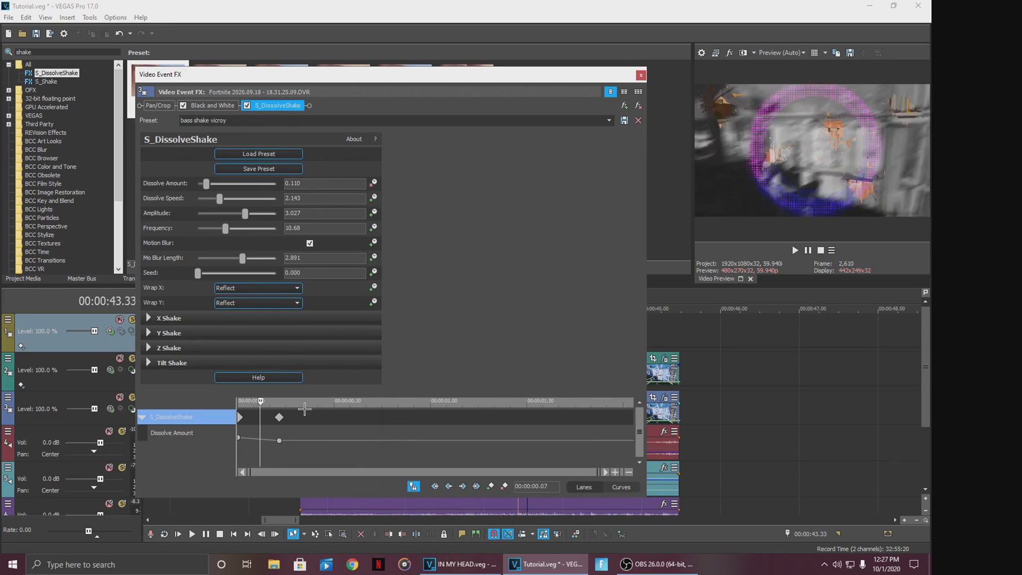
key("Right")
key("Right")
key("Right")
key("Right")
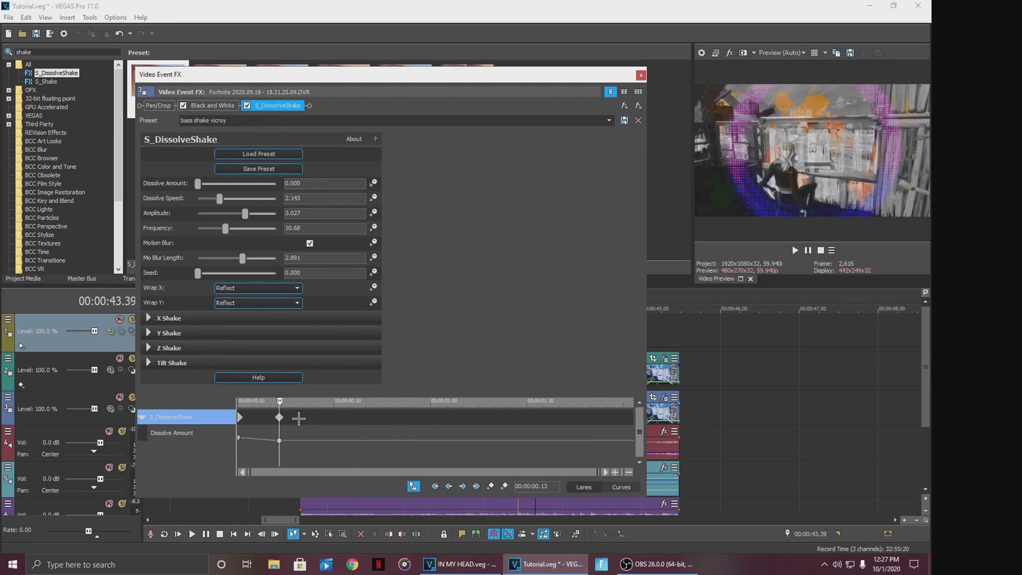
left_click(641, 75)
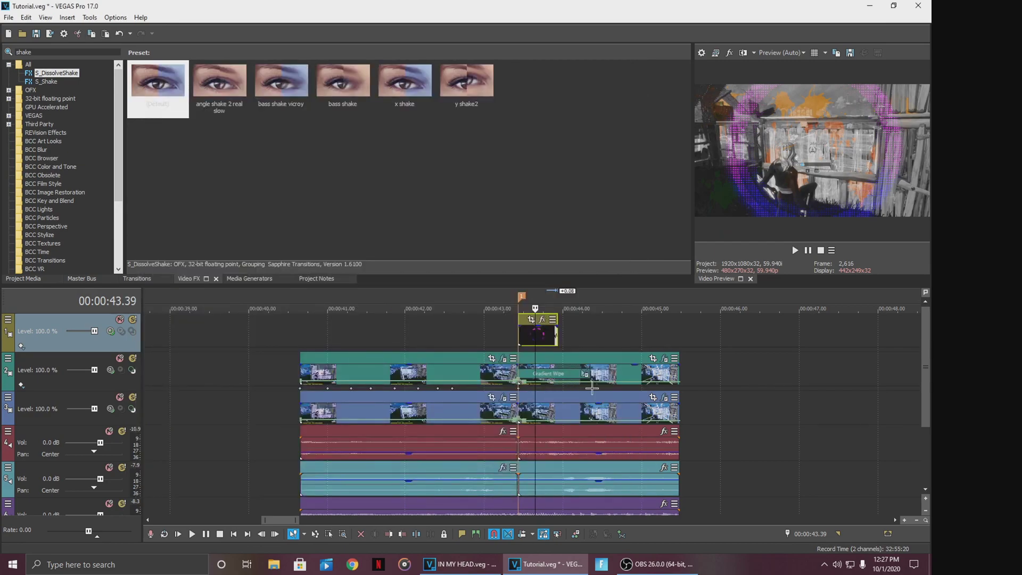
Load the bass shake vicroy preset into the S_DissolveShake effect on the upper Fortnite clip after the marker
left_click(664, 358)
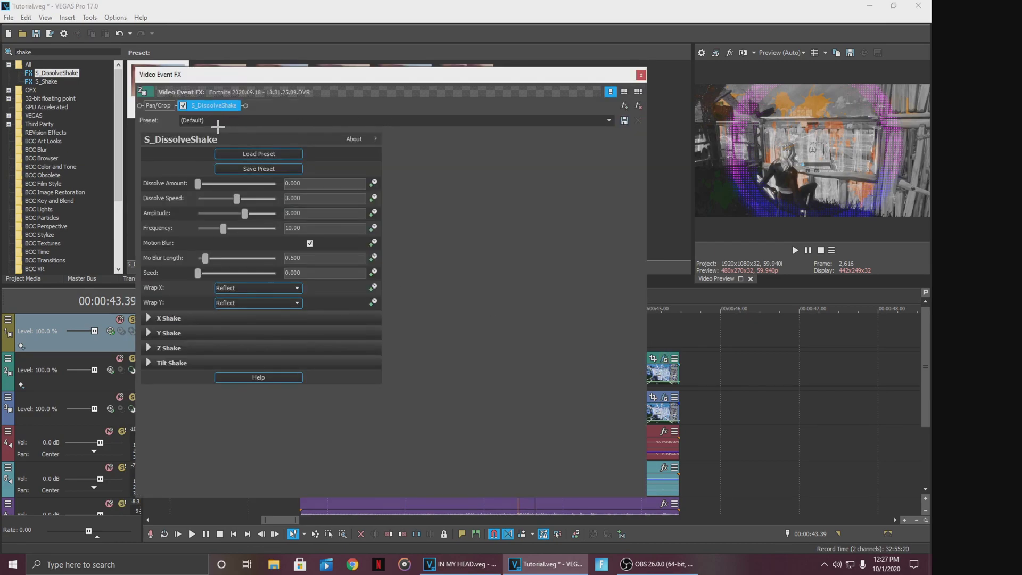
left_click(608, 119)
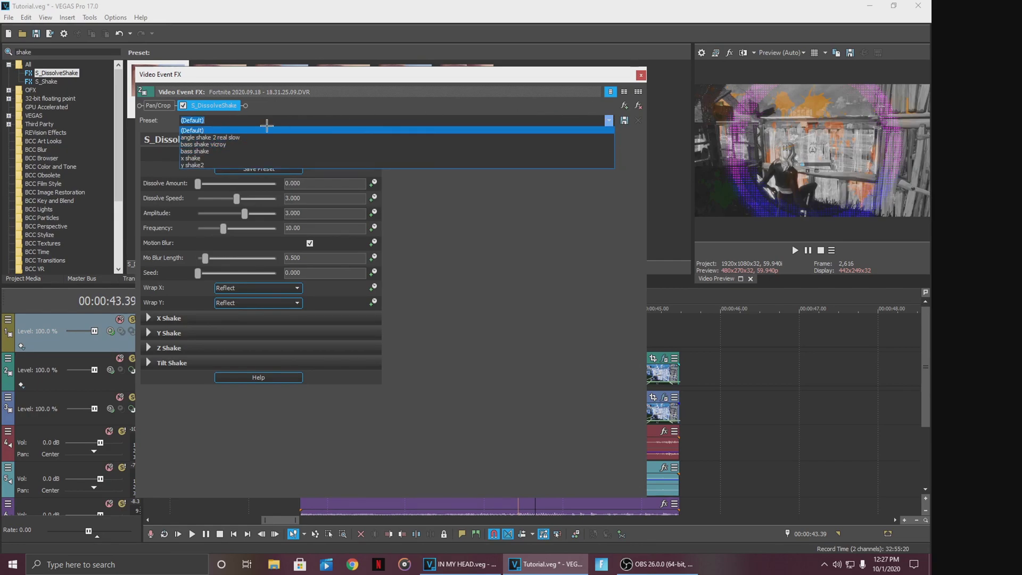
left_click(207, 144)
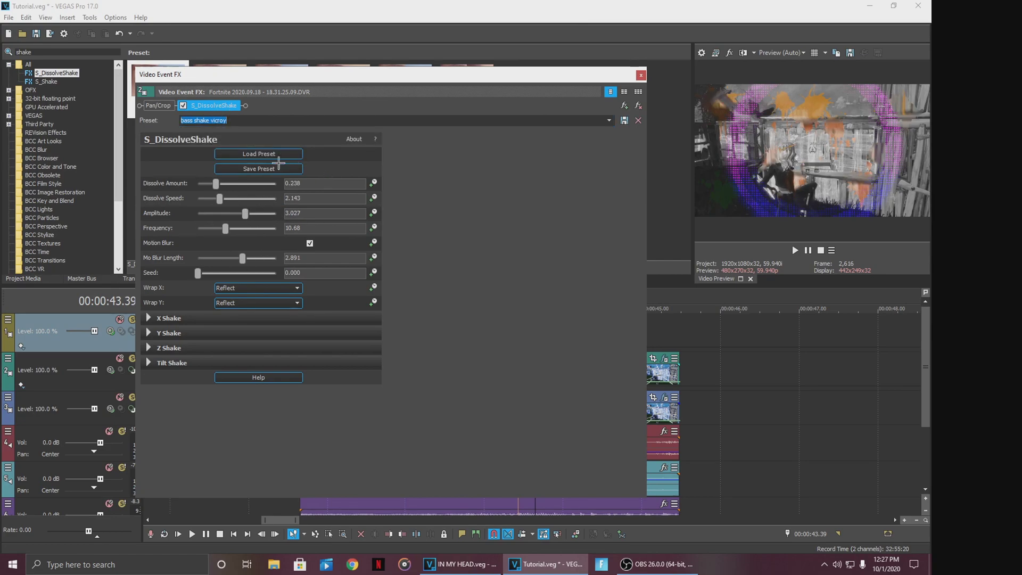
Animate the upper clip's Dissolve Amount from the preset value at the start to 0.000 at 00:00:00.13, and play back the shake
left_click(376, 182)
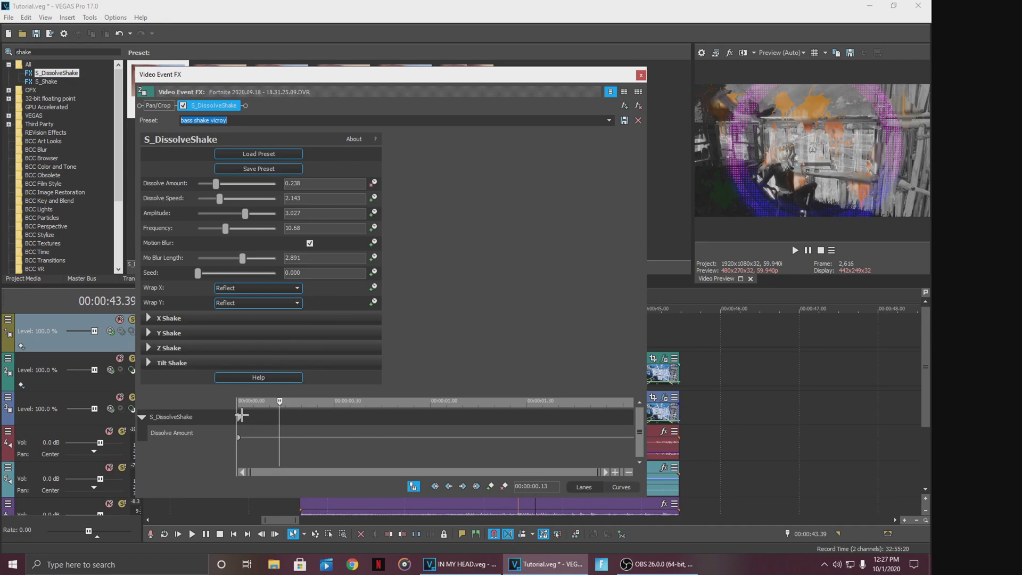
left_click(242, 415)
scroll(313, 413, "up", 5)
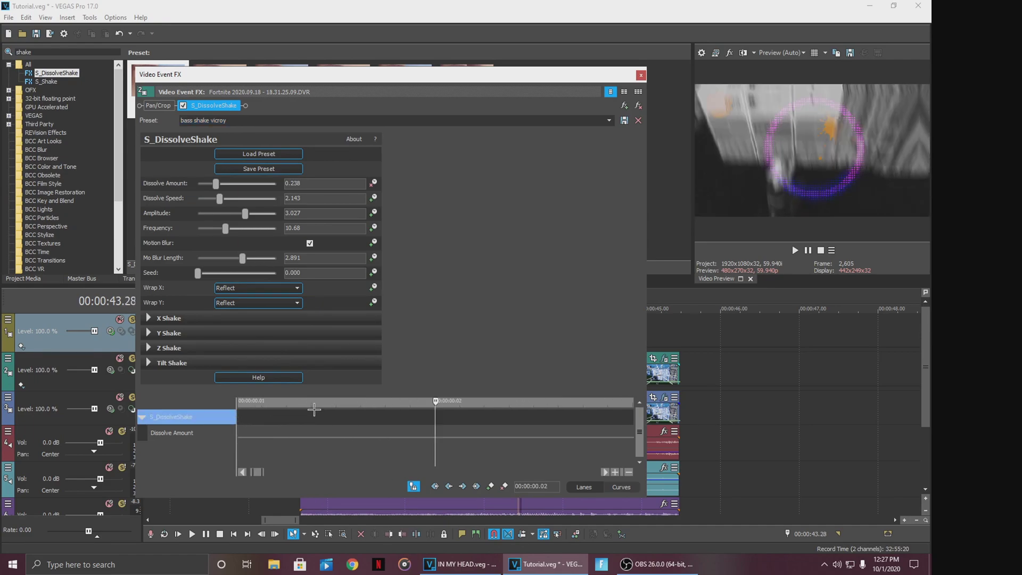
scroll(314, 409, "down", 5)
left_click(238, 417)
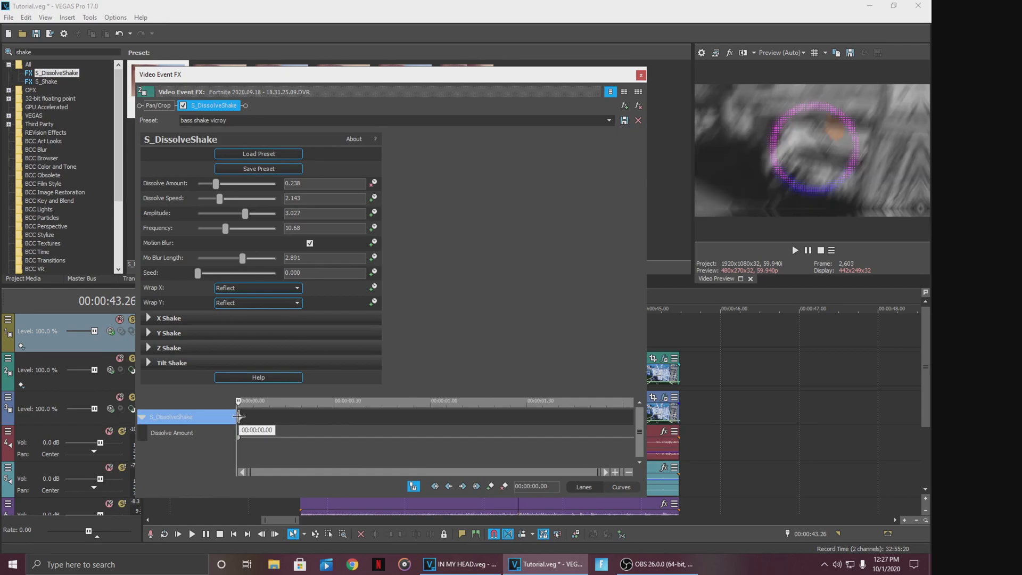
key("Right")
key("Right")
key("Right")
key("Right")
key("Right")
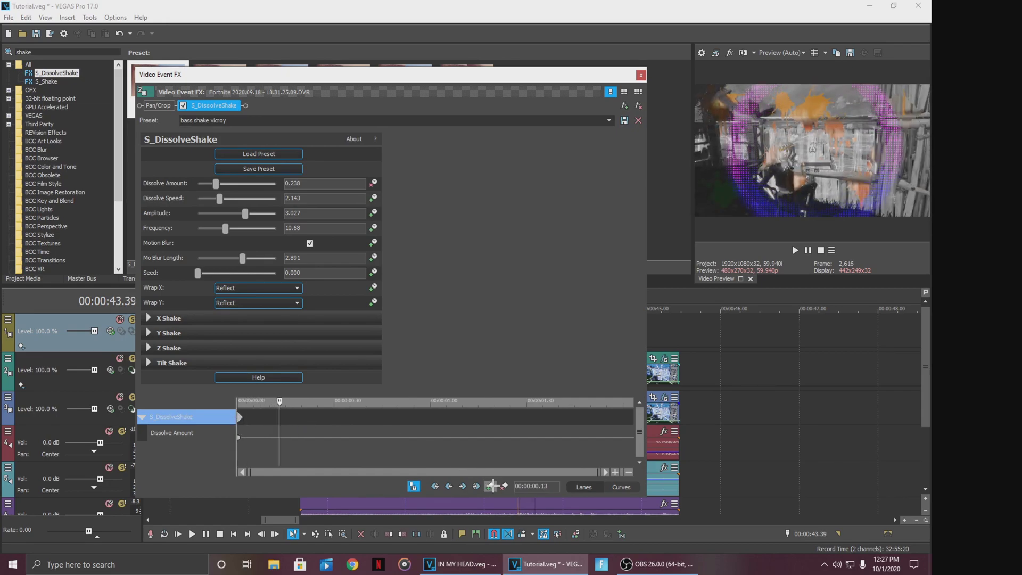
left_click_drag(216, 183, 75, 191)
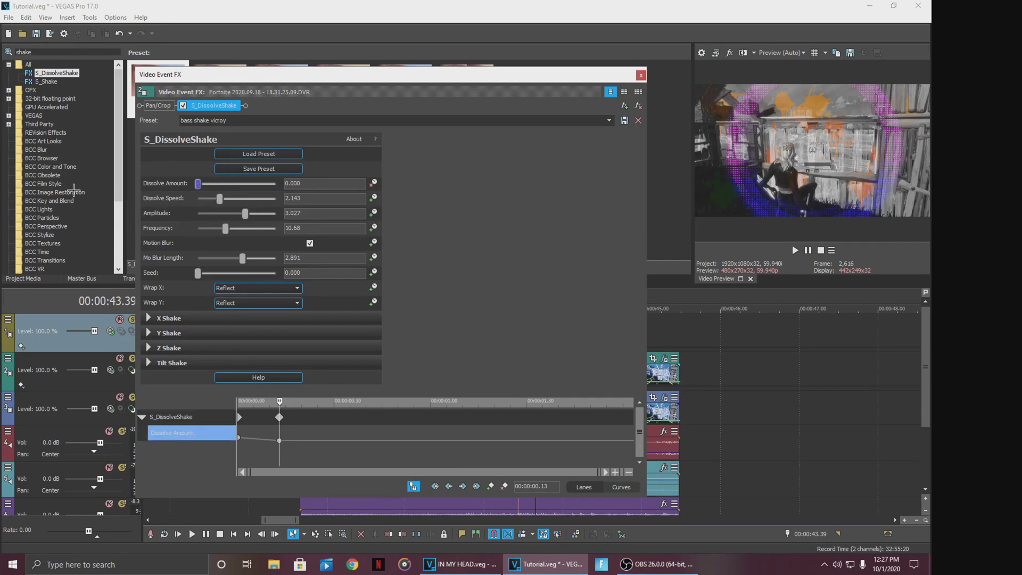
left_click(640, 76)
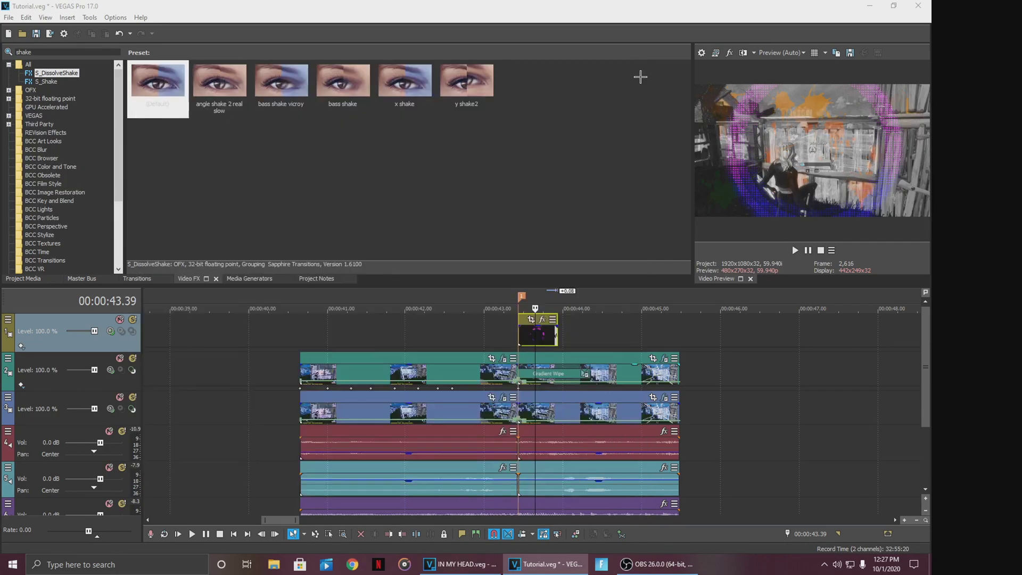
key("space")
left_click(496, 331)
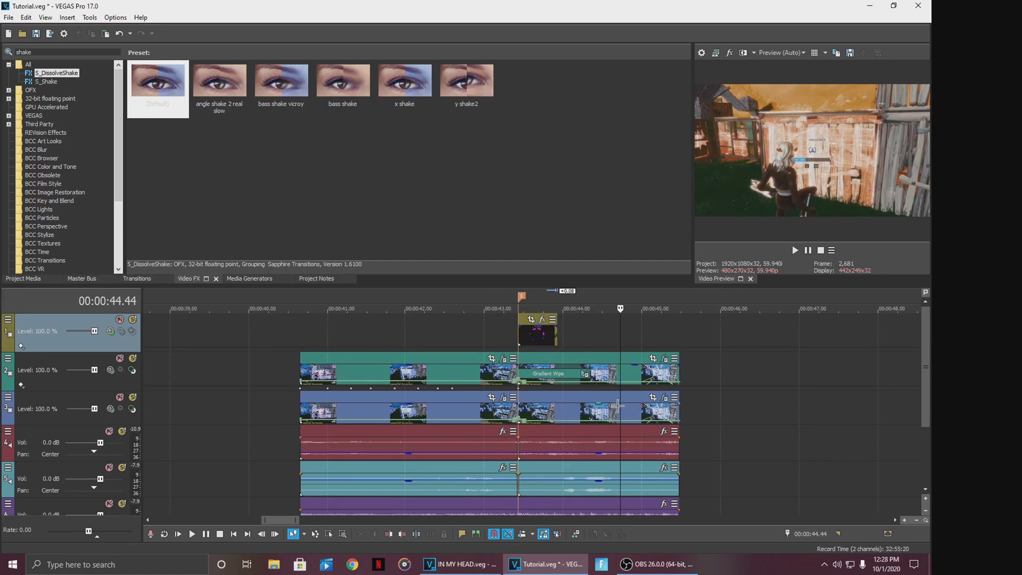
Search the video effects for glow and apply S_Glow's color correction preset to the lower Fortnite clip after the marker
left_click(616, 406)
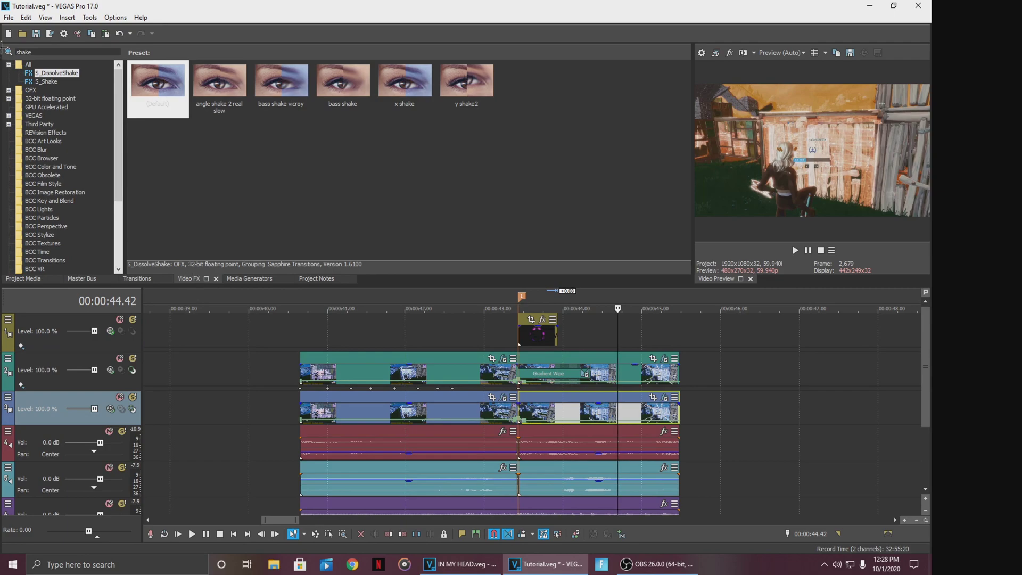
double_click(32, 49)
type("glow")
left_click(50, 183)
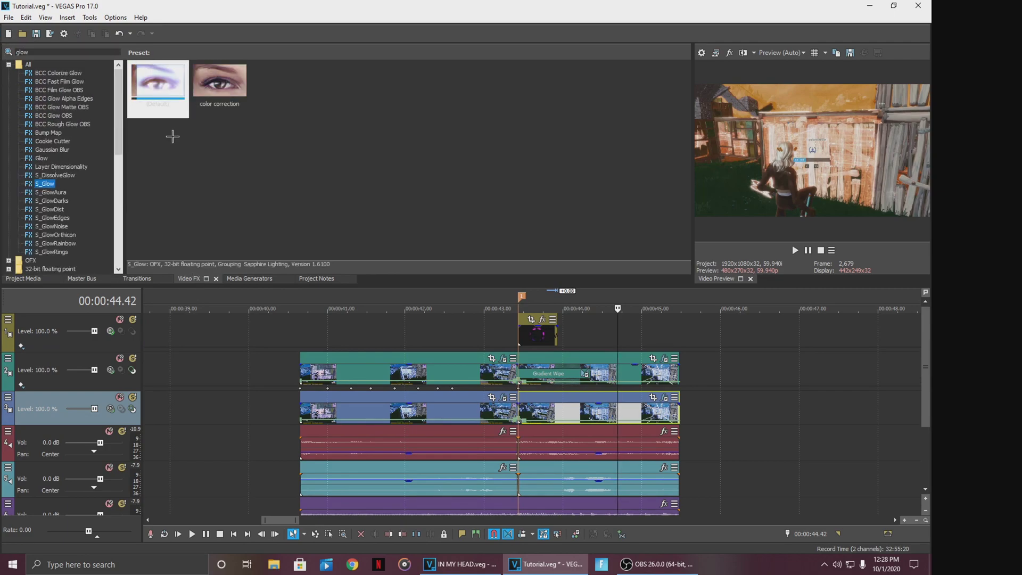
left_click(220, 85)
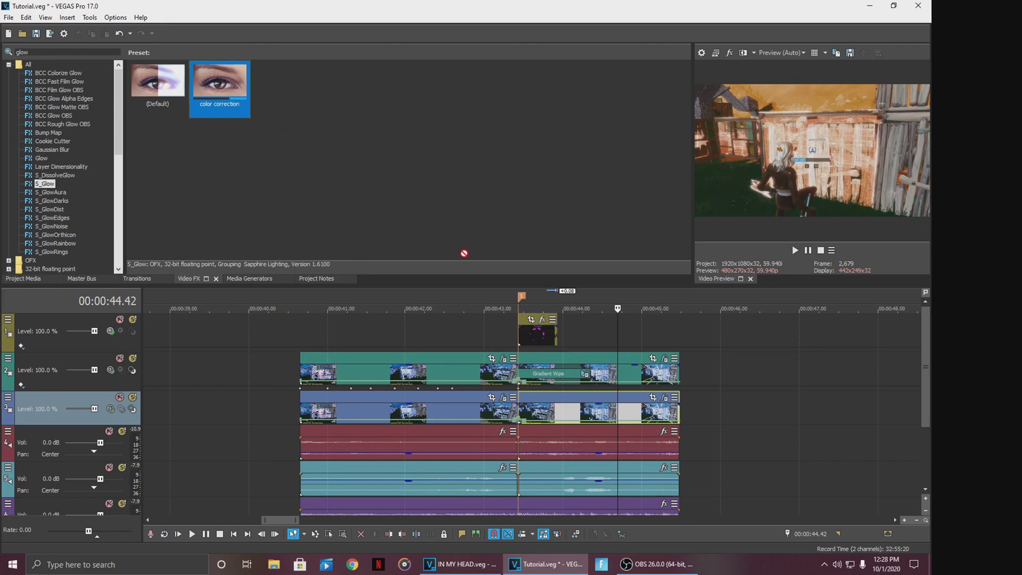
left_click_drag(615, 412, 614, 408)
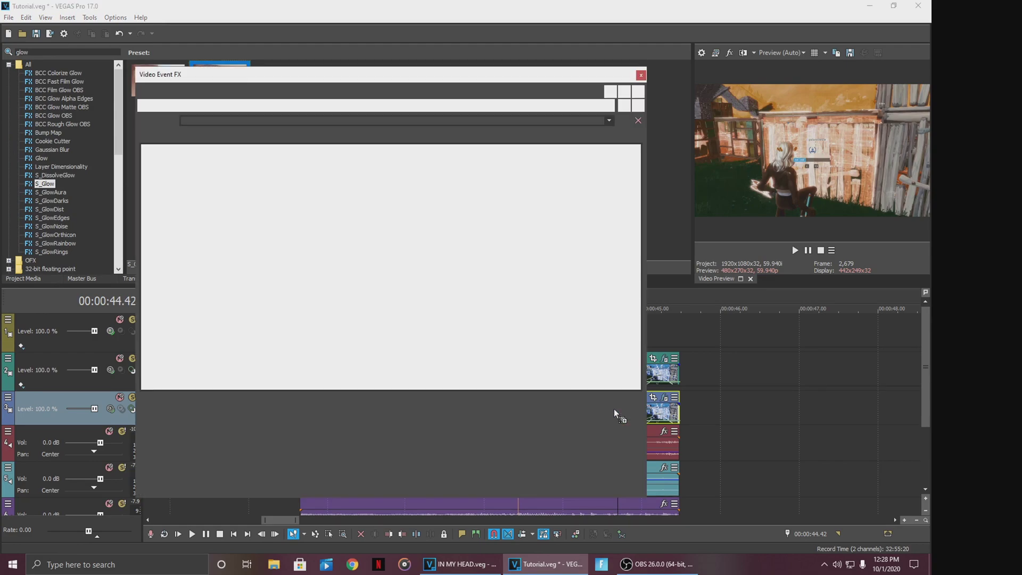
Apply S_Glow's color correction preset to the upper Fortnite clip after the marker, look over its settings and close them
left_click_drag(354, 76, 320, 310)
left_click_drag(220, 85, 641, 367)
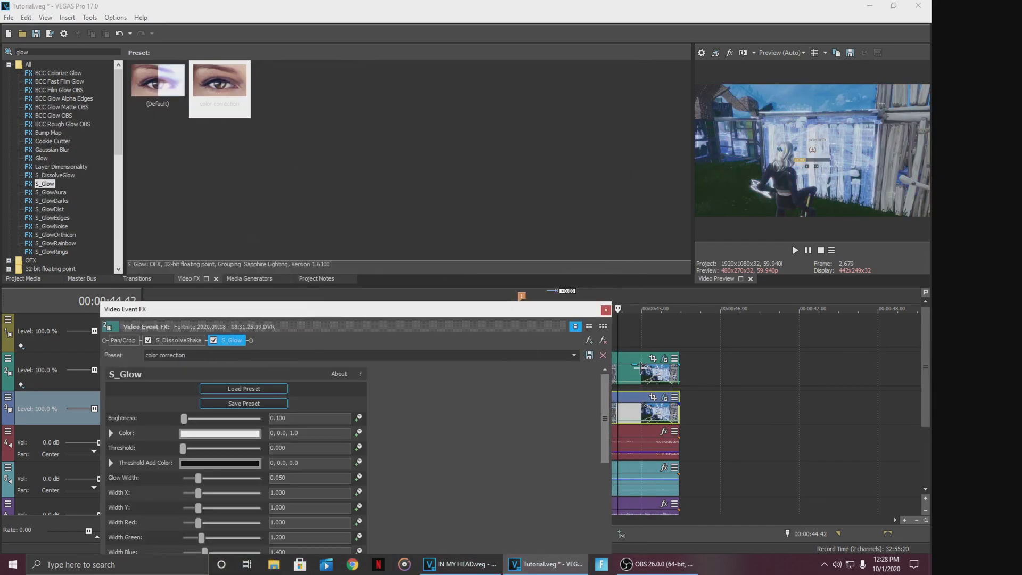
left_click_drag(430, 309, 257, 248)
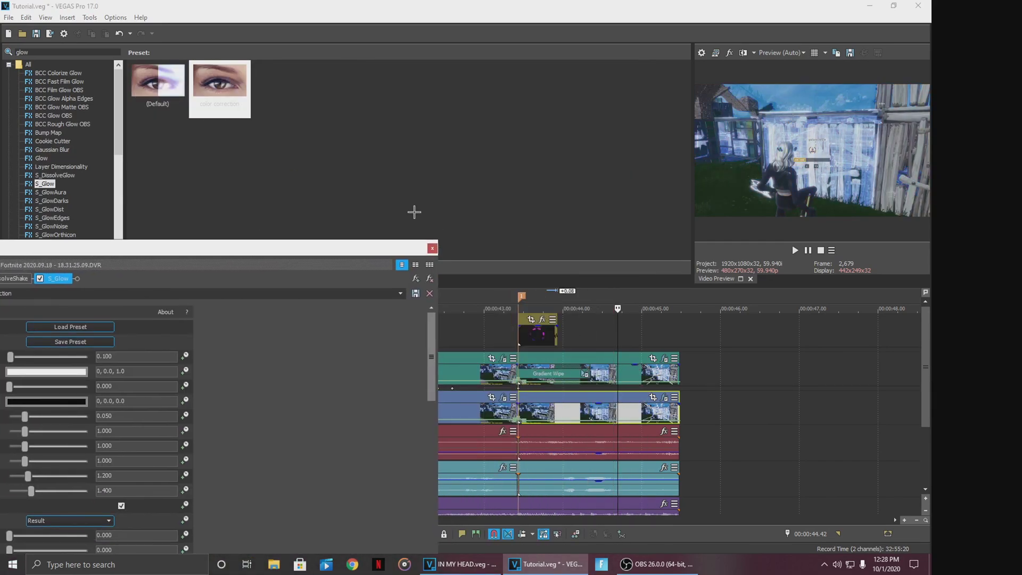
left_click_drag(272, 248, 387, 105)
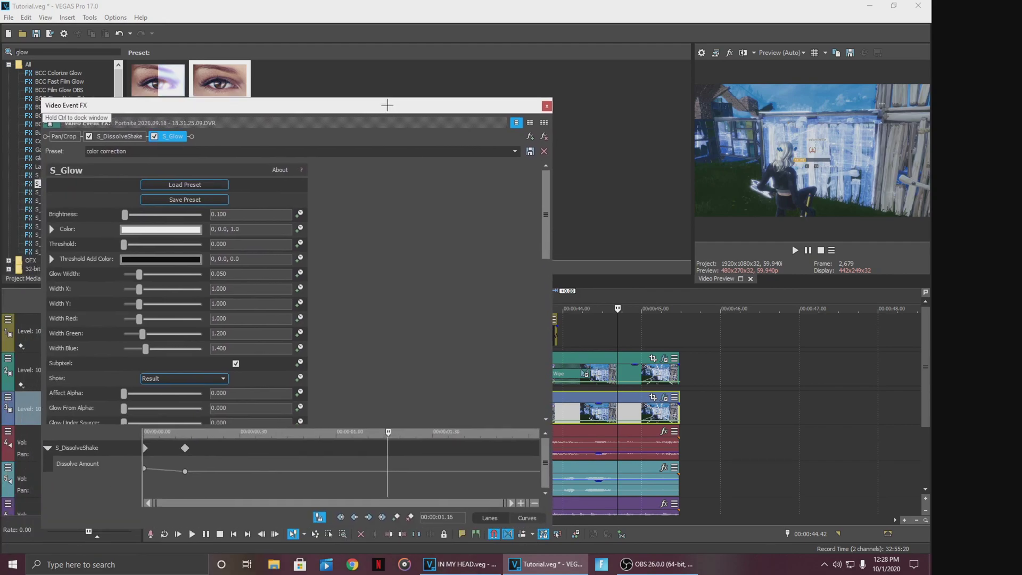
left_click(204, 214)
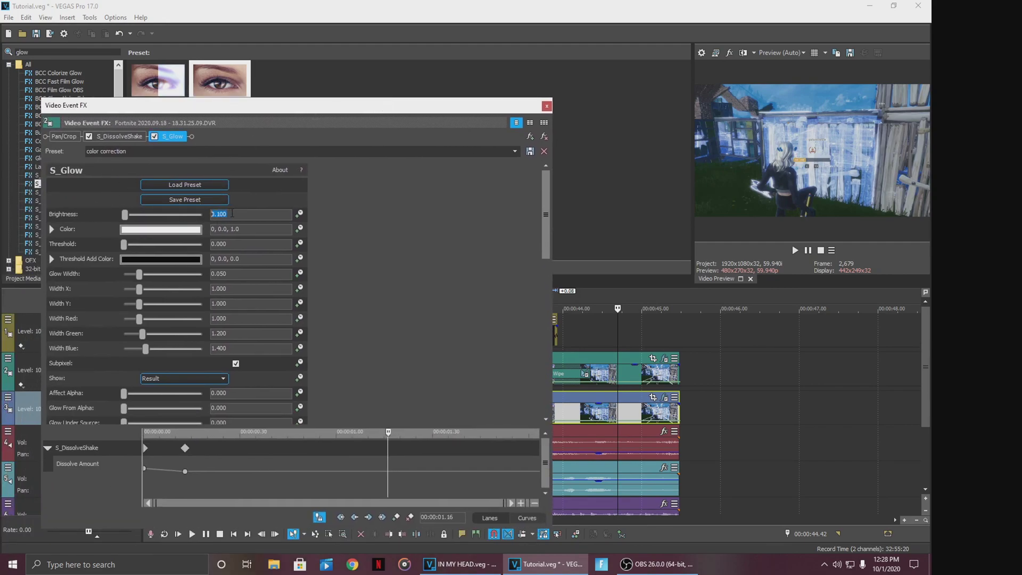
left_click(547, 106)
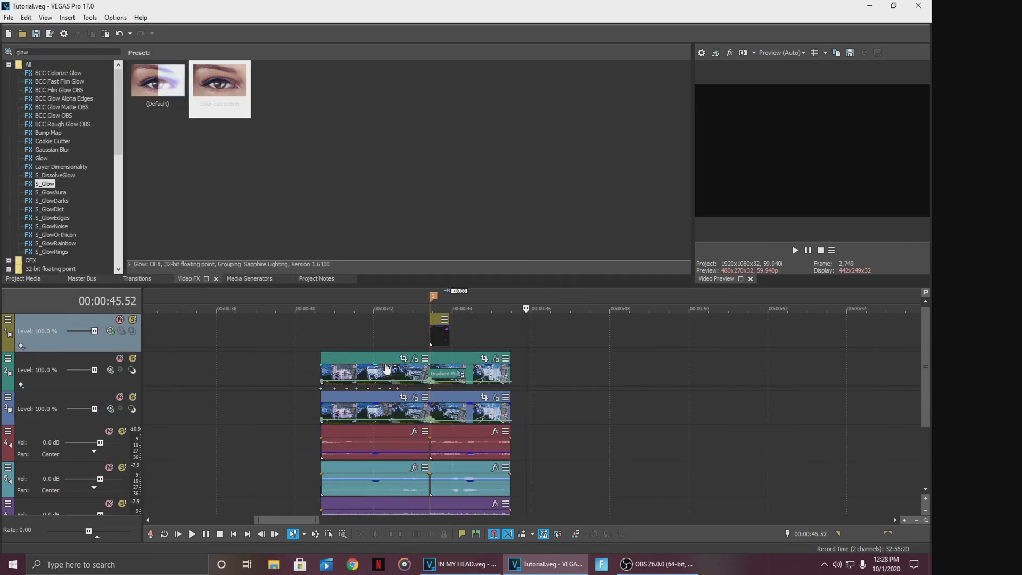
Return the playhead to the start of the Fortnite clips to review the edit from the beginning
left_click(314, 344)
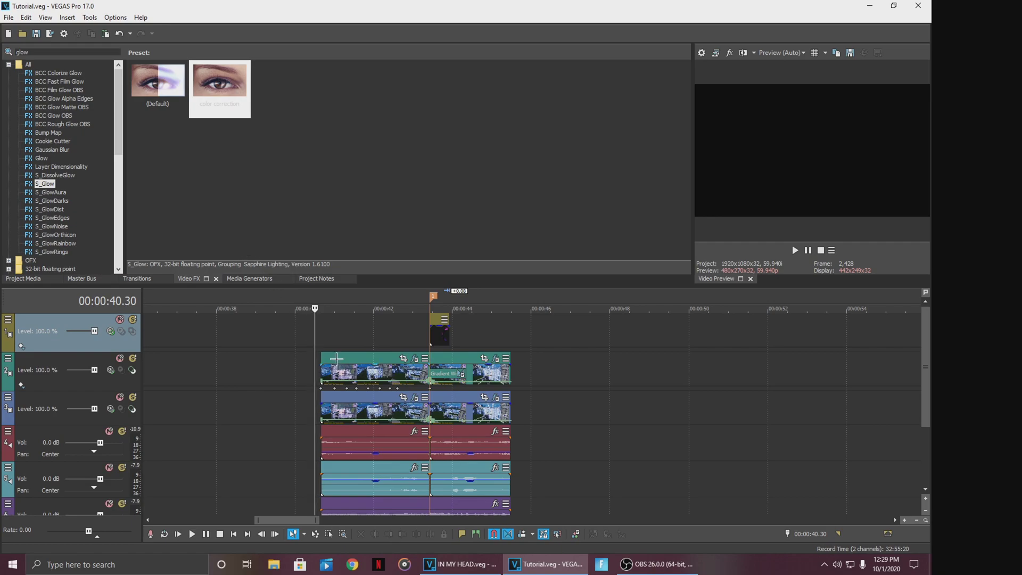
left_click(320, 339)
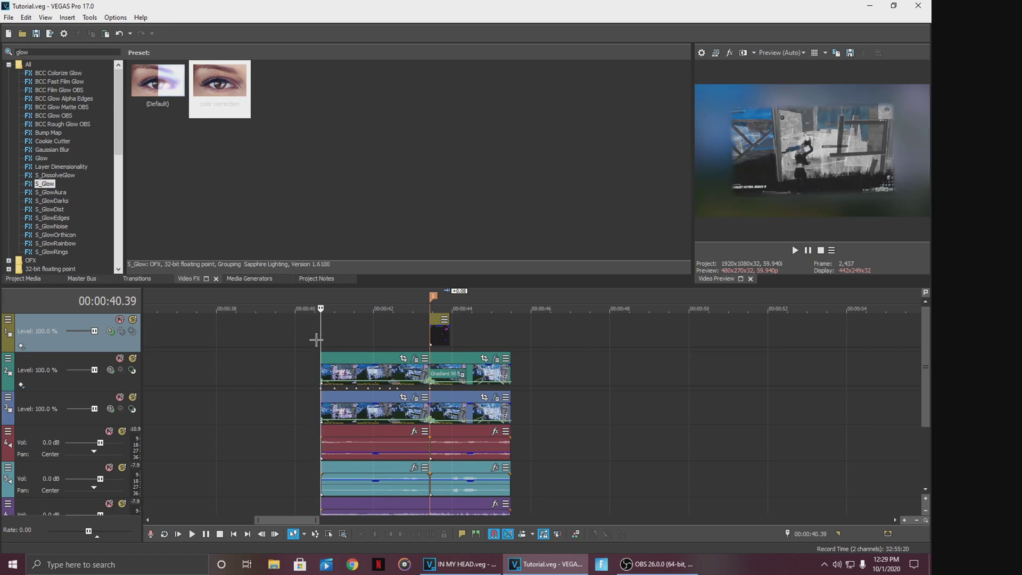